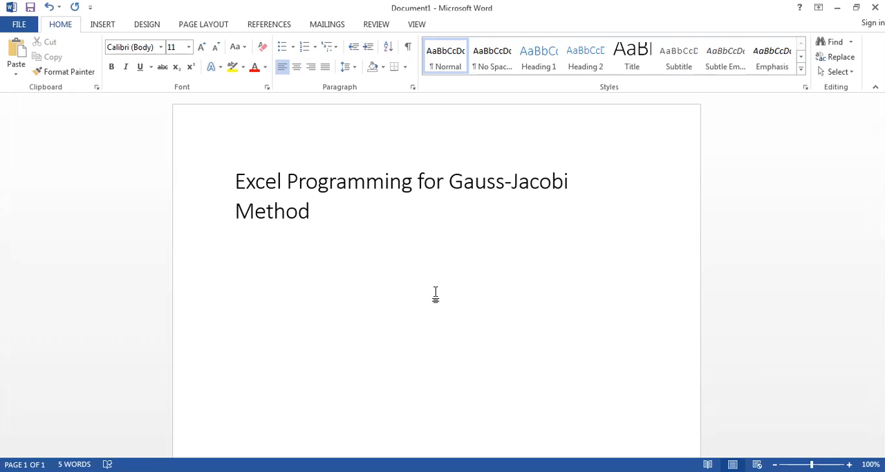
# - Insert the equation 7x₁ − x₂ + x₃ = 4 below the title, with the variable indices as subscripts
pyautogui.hotkey('alt', '=')
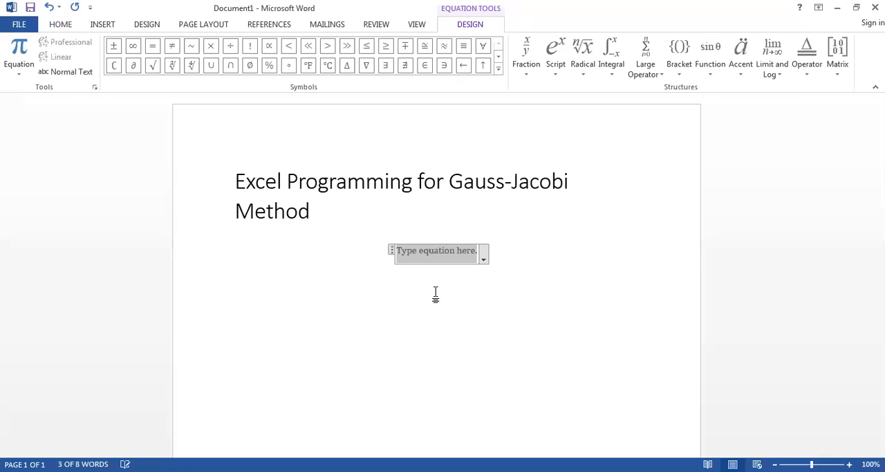
pyautogui.write('x_1')
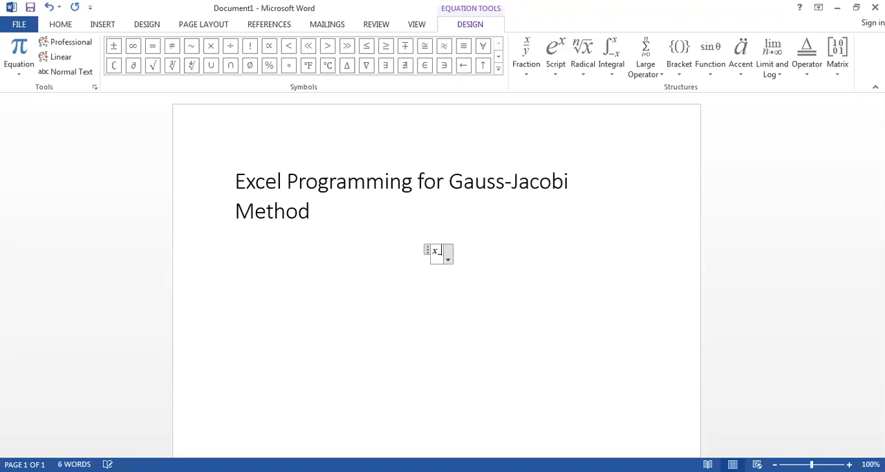
pyautogui.write(' =')
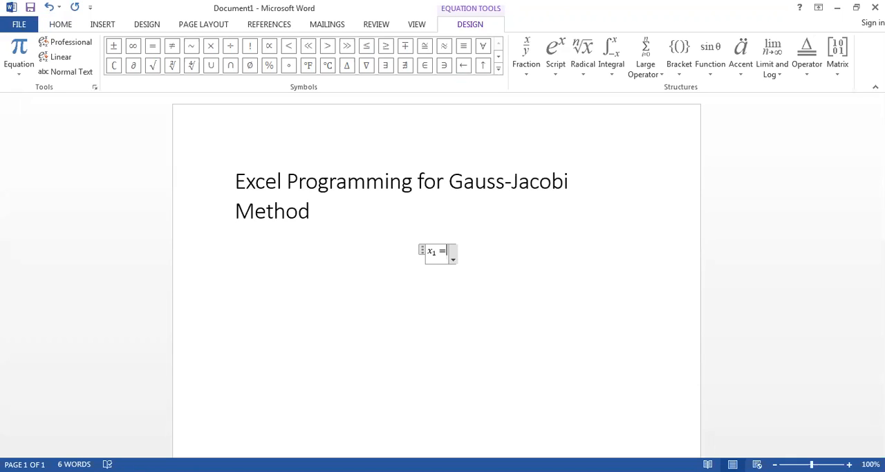
pyautogui.press('BackSpace')
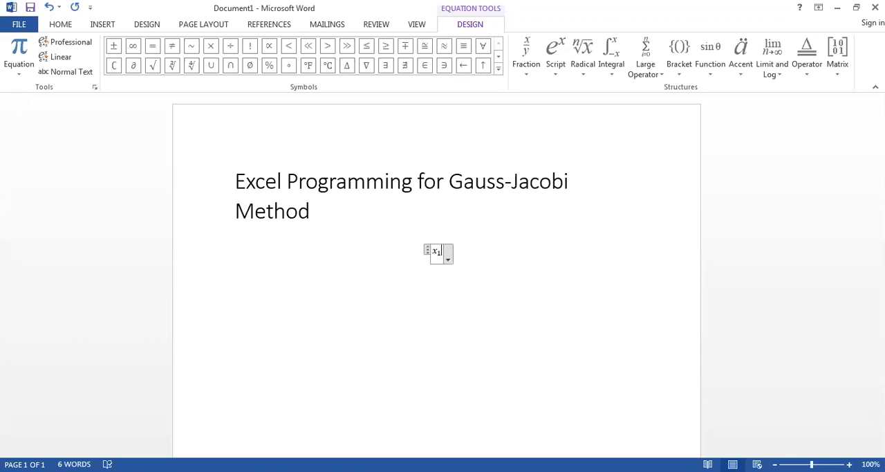
pyautogui.write('7')
pyautogui.press('Right')
pyautogui.press('Right')
pyautogui.press('Right')
pyautogui.write('-')
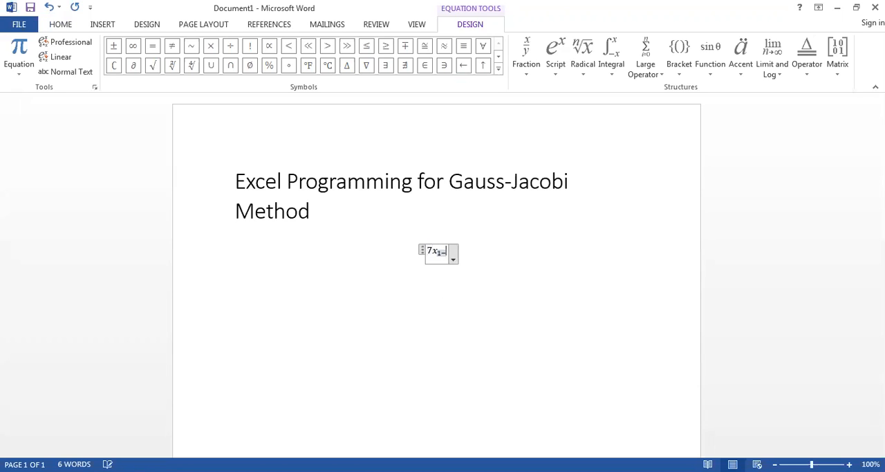
pyautogui.write('x')
pyautogui.write('_2 ')
pyautogui.write('+x_')
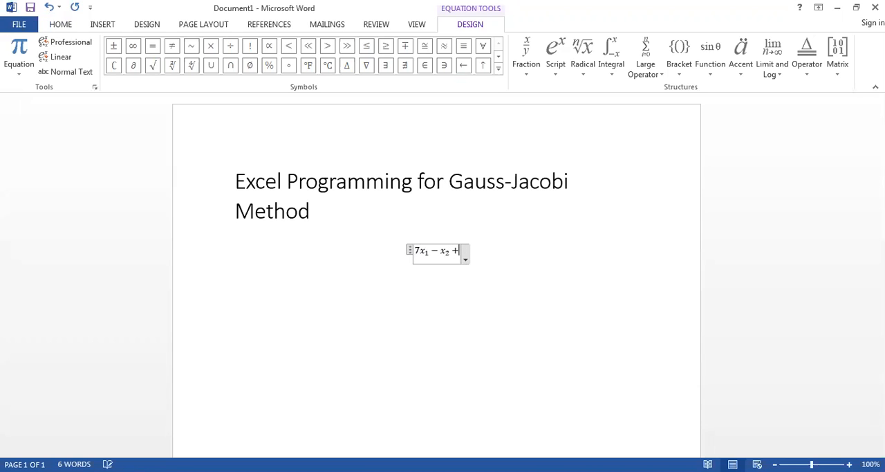
pyautogui.write('3')
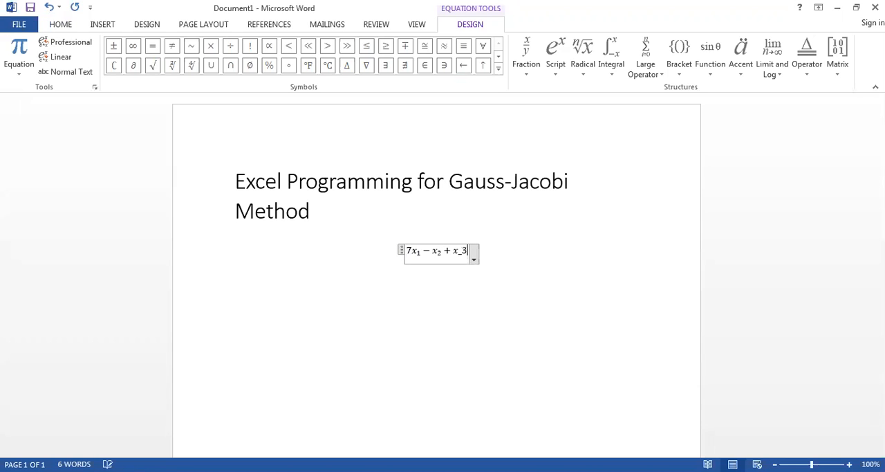
pyautogui.write(' =4')
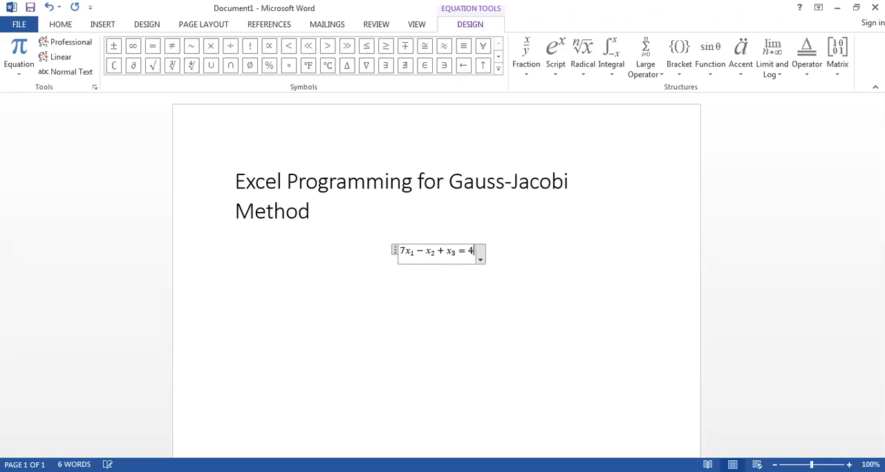
# - Add a second equation, x₁ + 10x₂ − 2x₃ = 6, on a new line below the first one
pyautogui.press('Return')
pyautogui.hotkey('alt', '=')
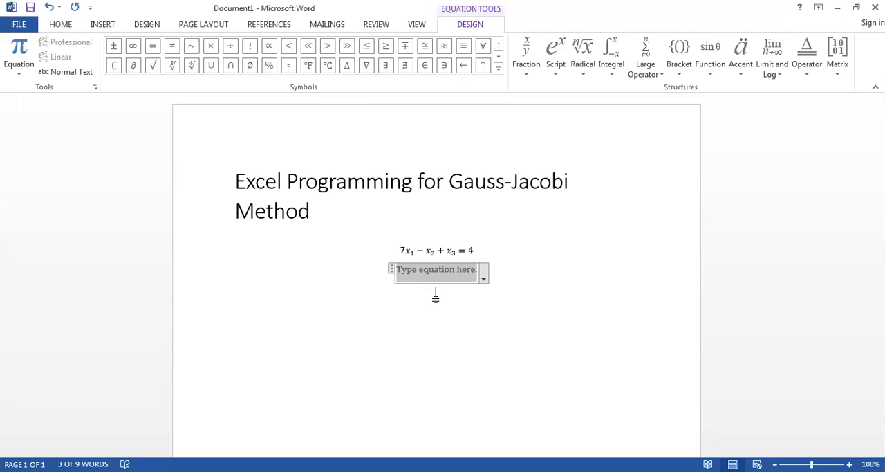
pyautogui.write('x_1')
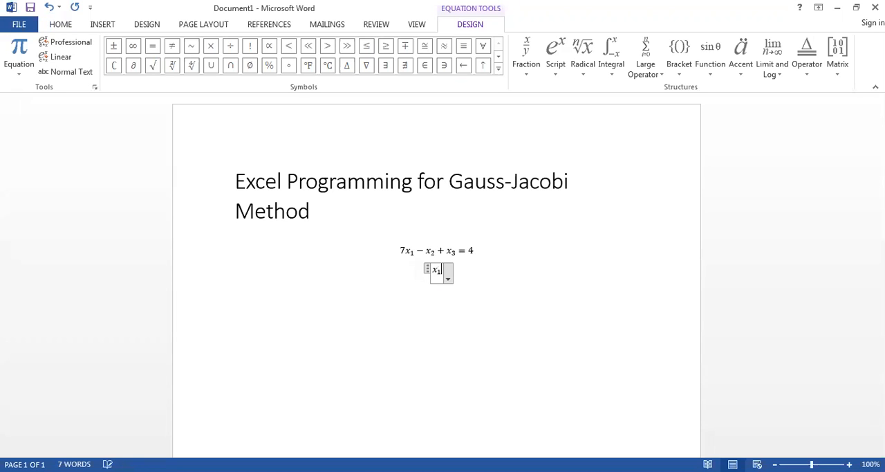
pyautogui.write('+')
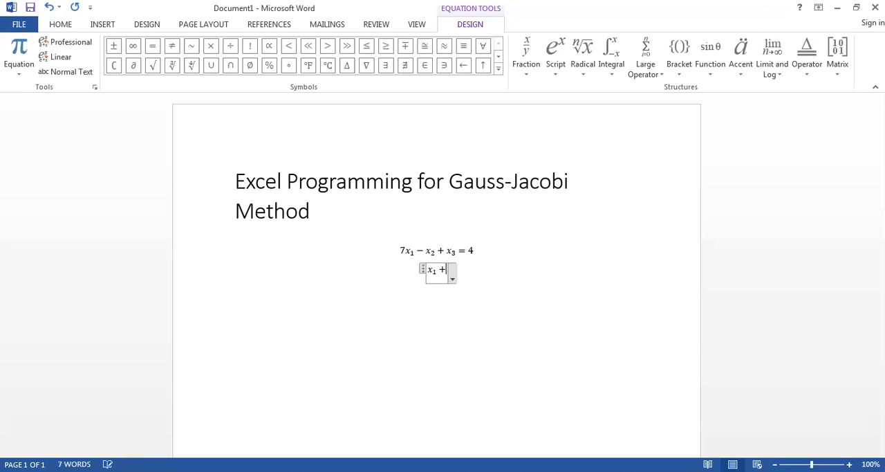
pyautogui.write('10x_')
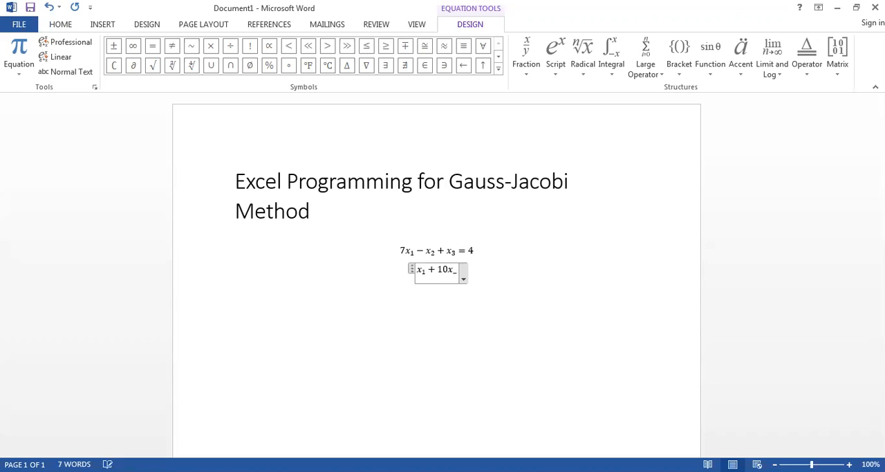
pyautogui.write('2-2')
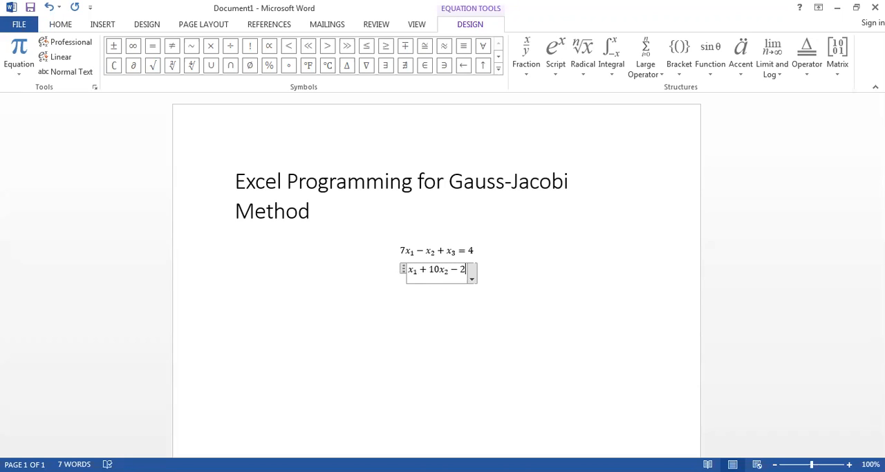
pyautogui.write('x_3')
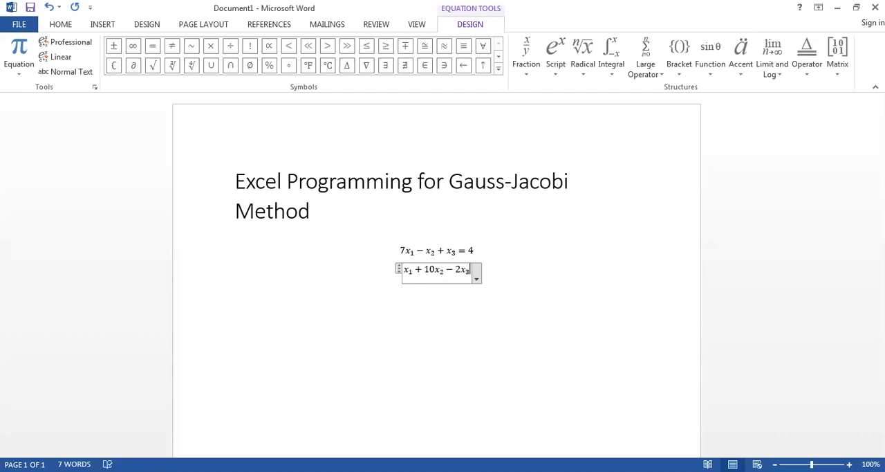
pyautogui.press('Right')
pyautogui.write('= 6')
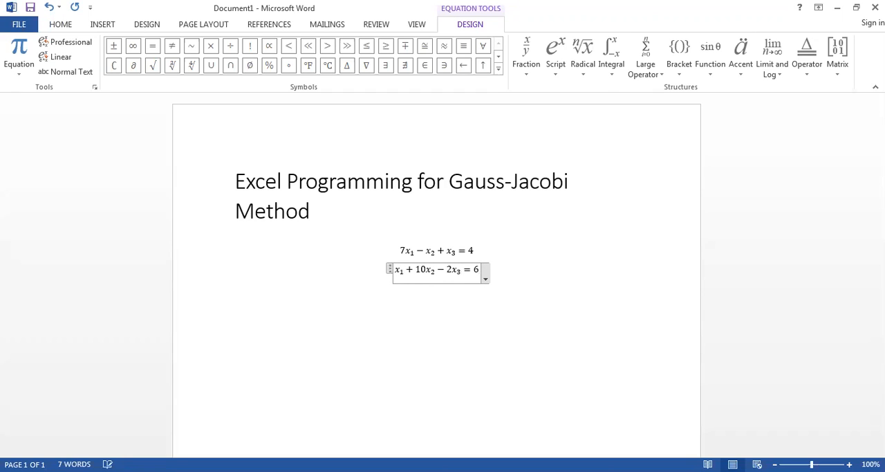
# - Add a third equation, 3x₁ − x₂ + 7x₃ = 0, on a new line below the second one
pyautogui.click(435, 293)
pyautogui.press('Return')
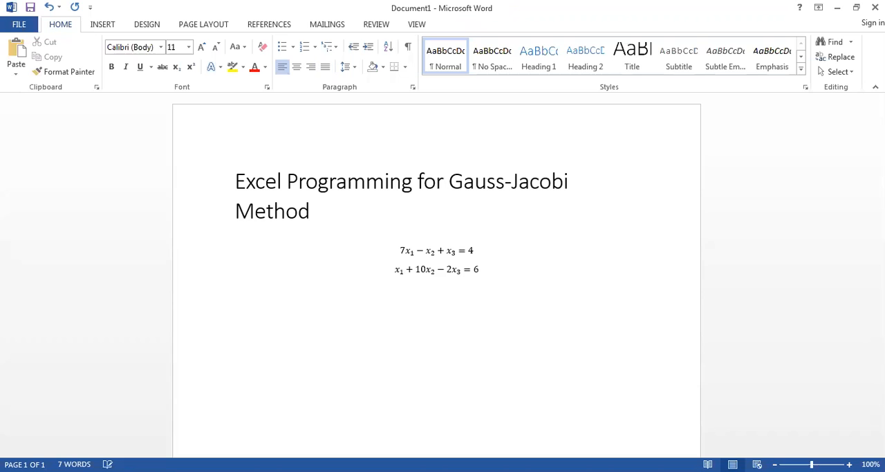
pyautogui.hotkey('alt', '=')
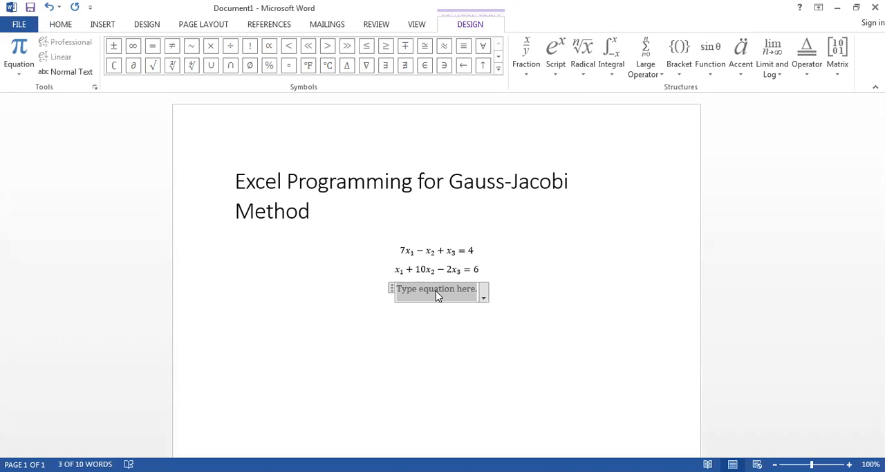
pyautogui.write('3x_1 -')
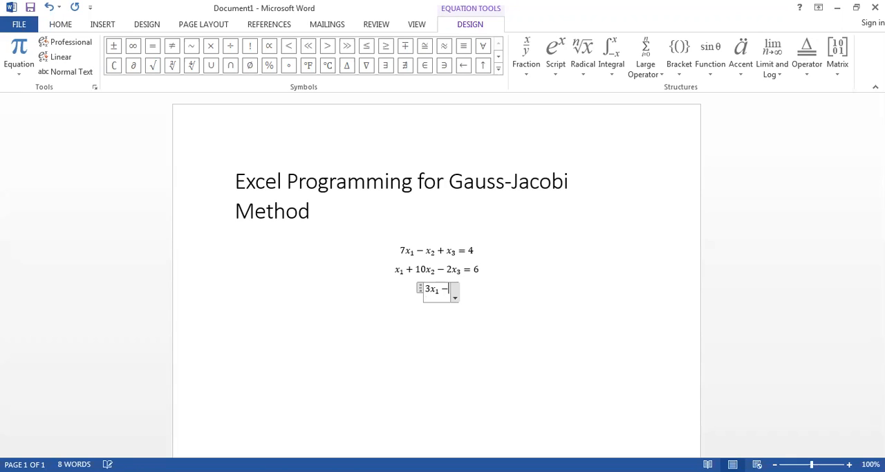
pyautogui.write('x_2 ')
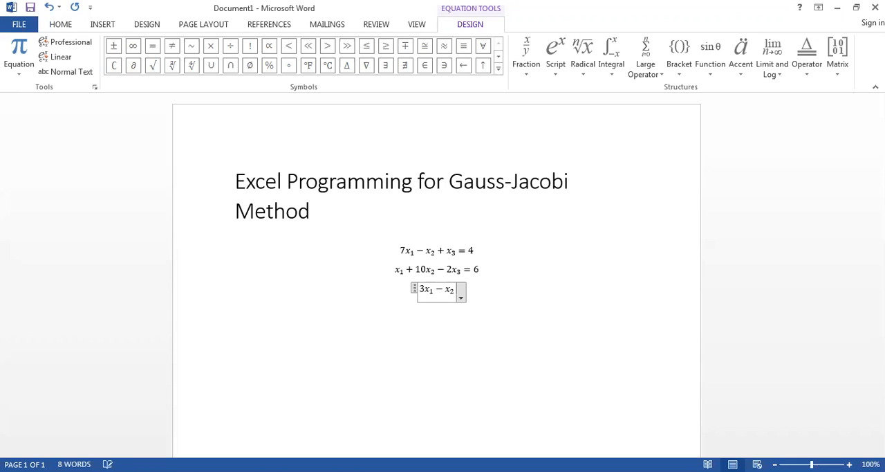
pyautogui.write('+')
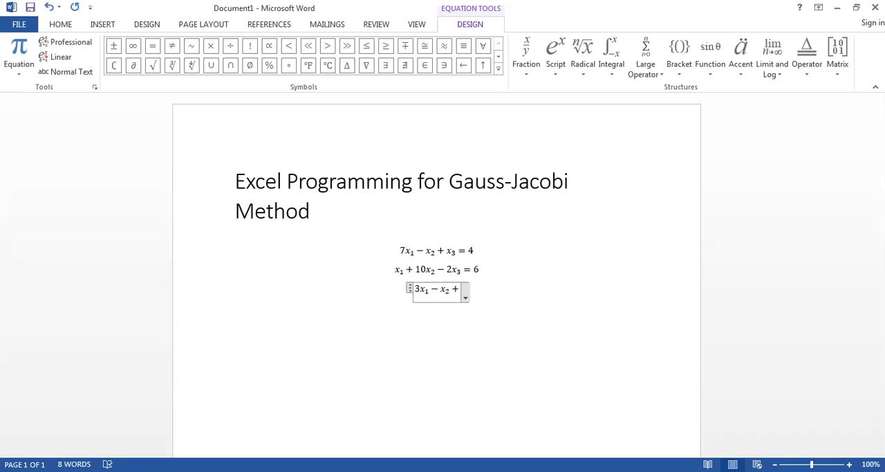
pyautogui.write('7')
pyautogui.write('x_')
pyautogui.write('3 =0')
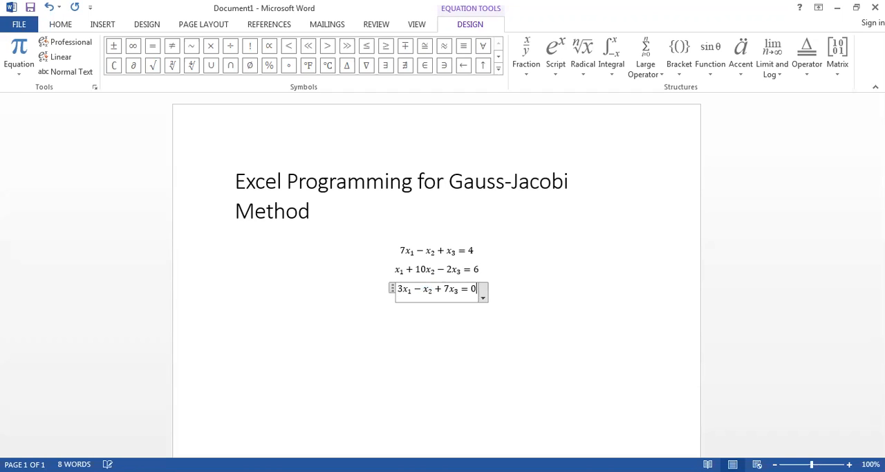
pyautogui.click(534, 281)
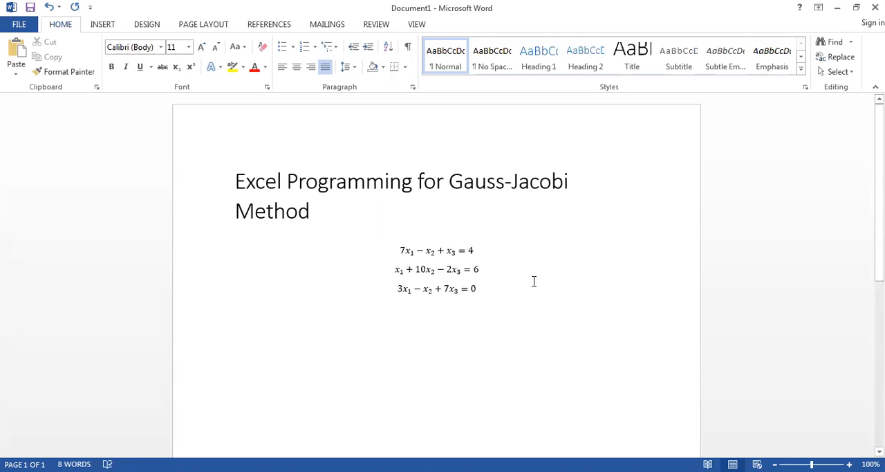
# - Append a long dashed arrow pointing right to the first equation, with blank space before and after it
pyautogui.click(479, 250)
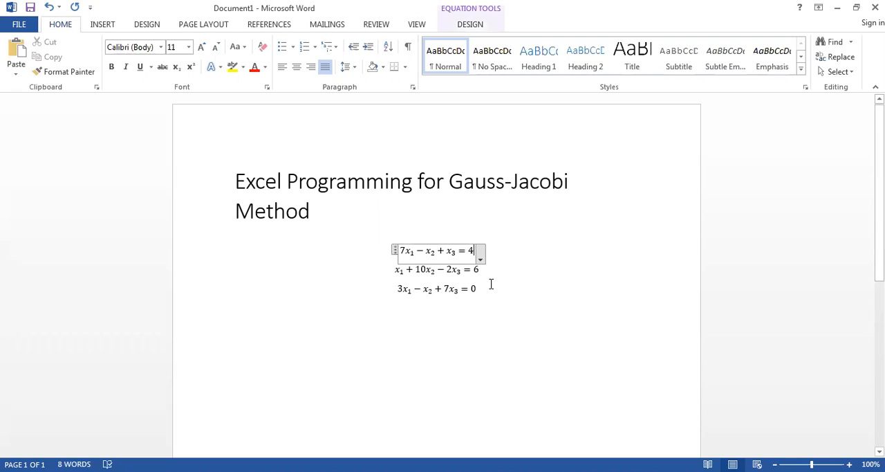
pyautogui.write('--')
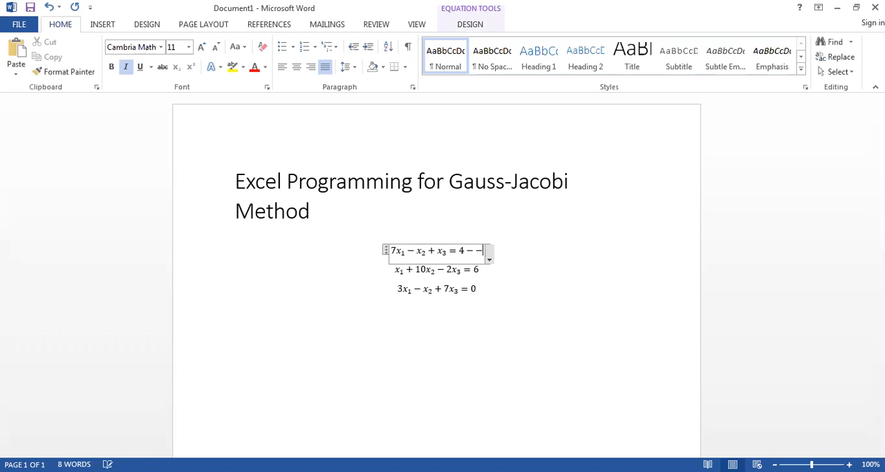
pyautogui.write('----->')
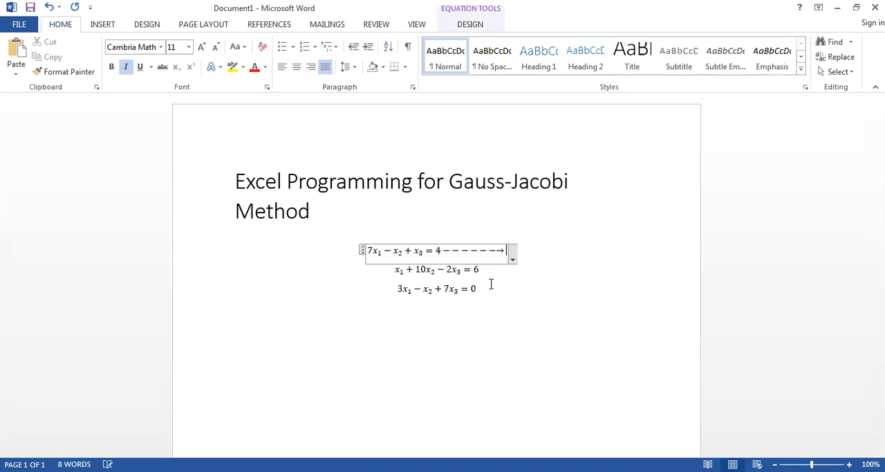
pyautogui.press('Left')
pyautogui.press('Left')
pyautogui.press('Left')
pyautogui.press('Left')
pyautogui.press('Left')
pyautogui.press('Left')
pyautogui.press('Left')
pyautogui.press('Left')
pyautogui.press('Right')
pyautogui.press('Right')
pyautogui.press('Right')
pyautogui.press('Right')
pyautogui.press('Right')
pyautogui.press('Right')
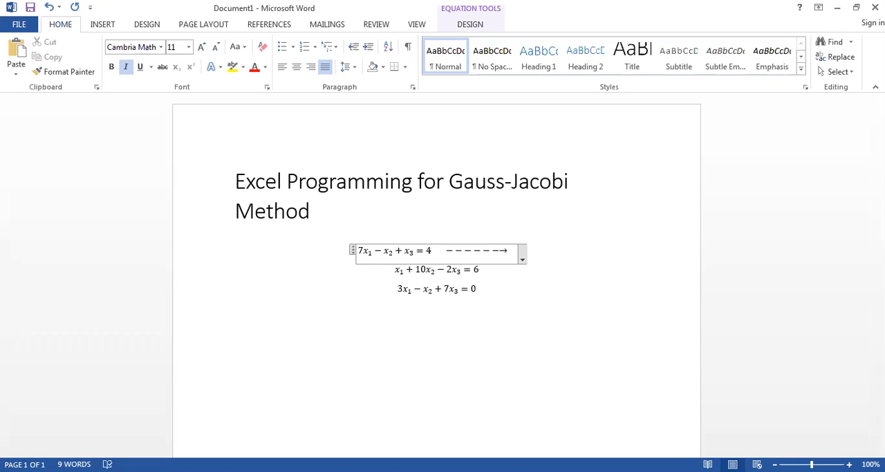
# - Write x₁ = 4 + x₂ − x₃ after the arrow in the first equation
pyautogui.write('x')
pyautogui.write('_1=')
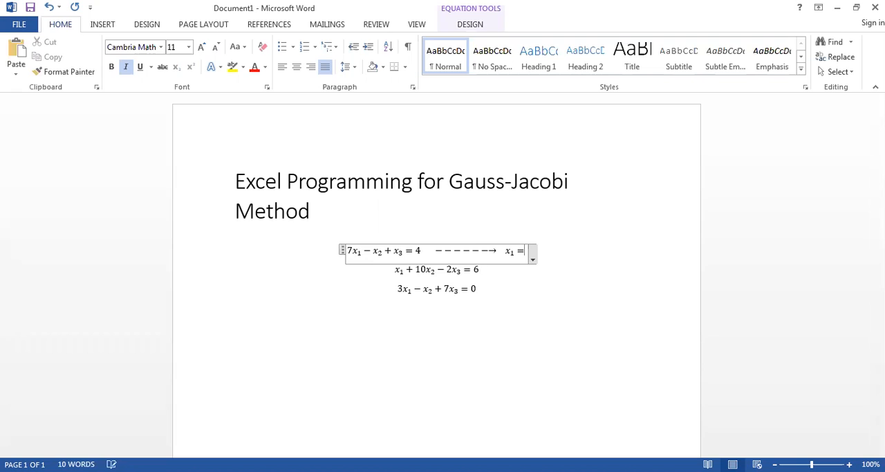
pyautogui.write('4+')
pyautogui.write('x')
pyautogui.write('_2 ')
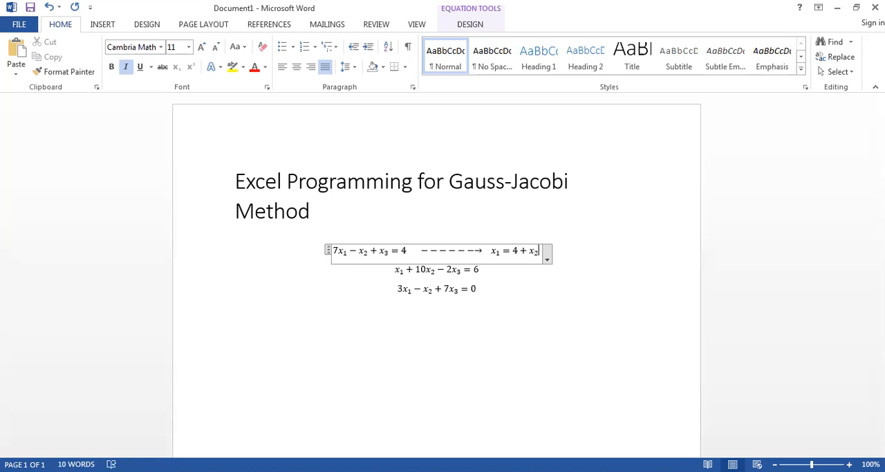
pyautogui.write('-x_3')
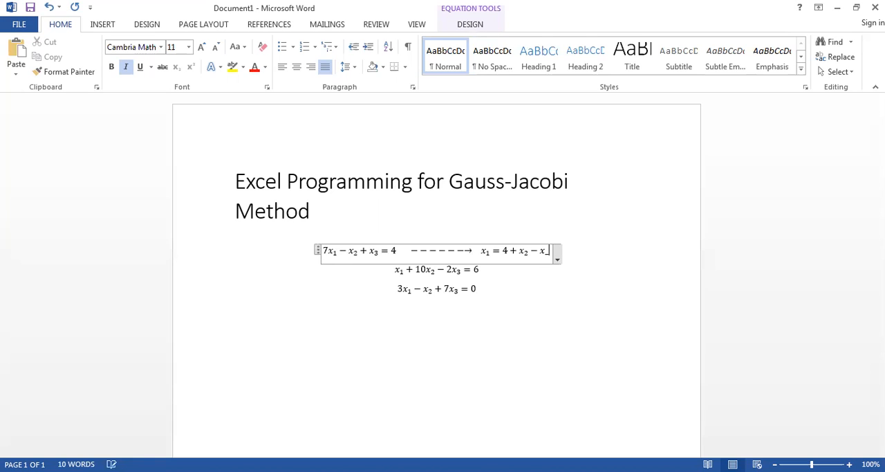
# - Turn the x₁ expression after the arrow into a fraction with 4 + x₂ − x₃ over 7
pyautogui.press('Left')
pyautogui.press('Left')
pyautogui.press('Left')
pyautogui.press('Left')
pyautogui.press('Left')
pyautogui.press('Left')
pyautogui.press('Left')
pyautogui.press('Left')
pyautogui.press('Left')
pyautogui.press('Left')
pyautogui.write('(')
pyautogui.press('Right')
pyautogui.press('Right')
pyautogui.press('Right')
pyautogui.press('Right')
pyautogui.press('Right')
pyautogui.press('Right')
pyautogui.press('Right')
pyautogui.press('Right')
pyautogui.press('Right')
pyautogui.write(')/7')
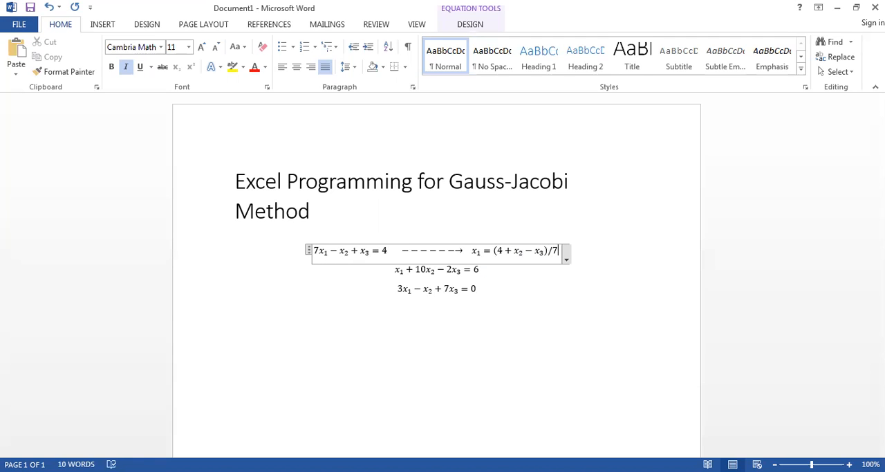
pyautogui.press('space')
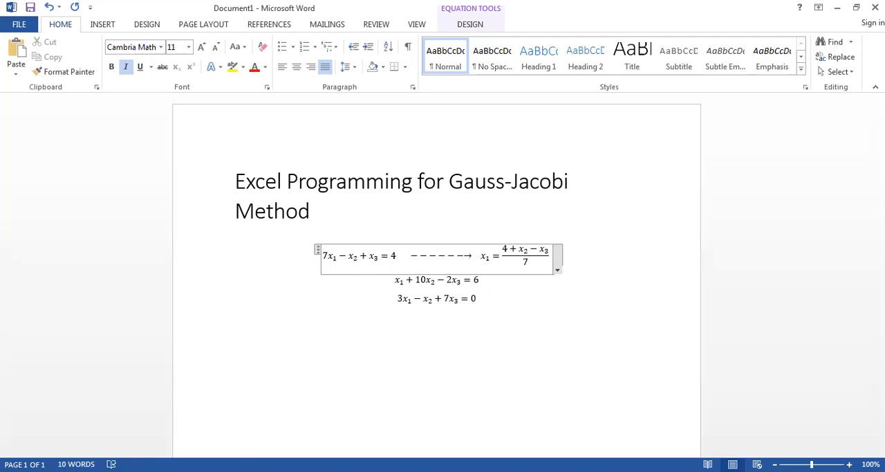
pyautogui.doubleClick(326, 255)
# - Append a long dashed arrow pointing right to the end of the second equation
pyautogui.click(480, 282)
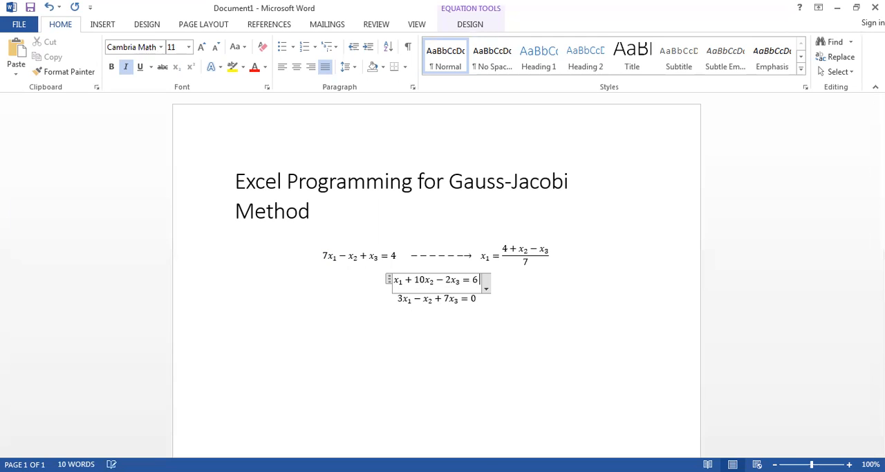
pyautogui.write('------')
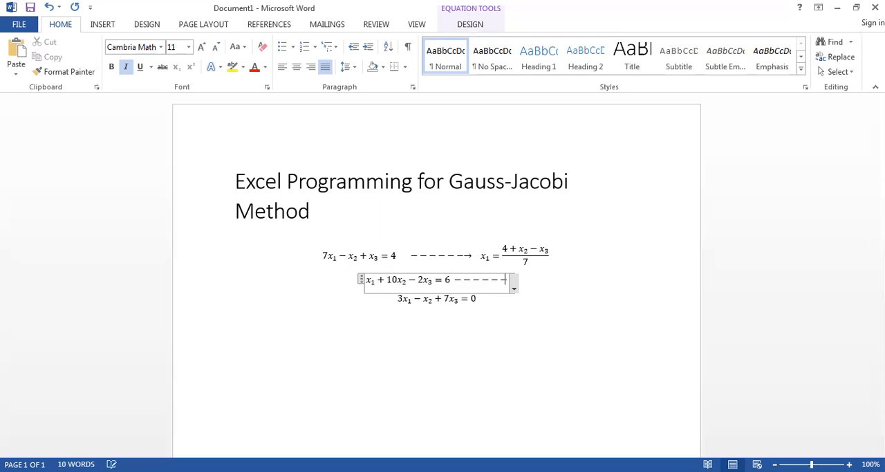
pyautogui.write('-')
pyautogui.write('>')
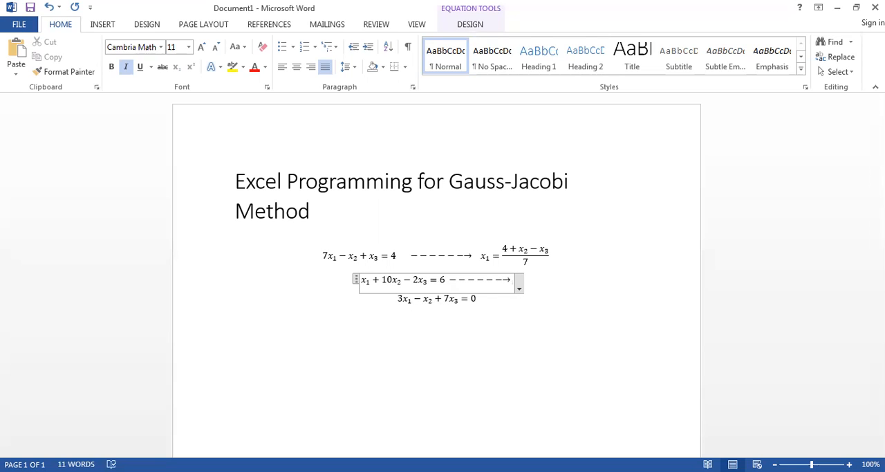
pyautogui.write('x')
pyautogui.write('_2=')
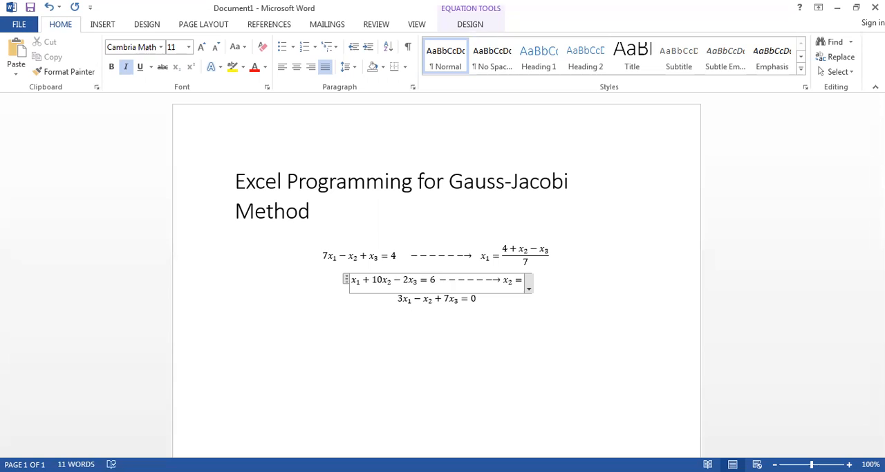
pyautogui.write('6-')
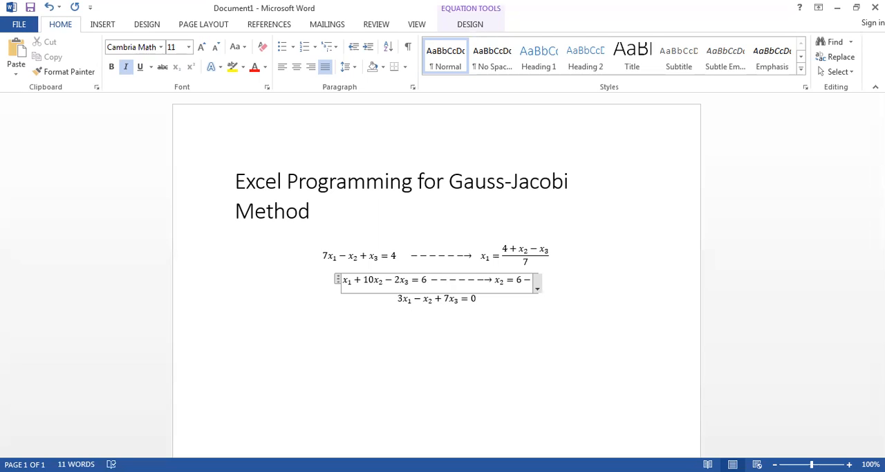
# - Write x₂ = 6 − x₁ + 2x₃ after the arrow in the second equation
pyautogui.write('x_1 ')
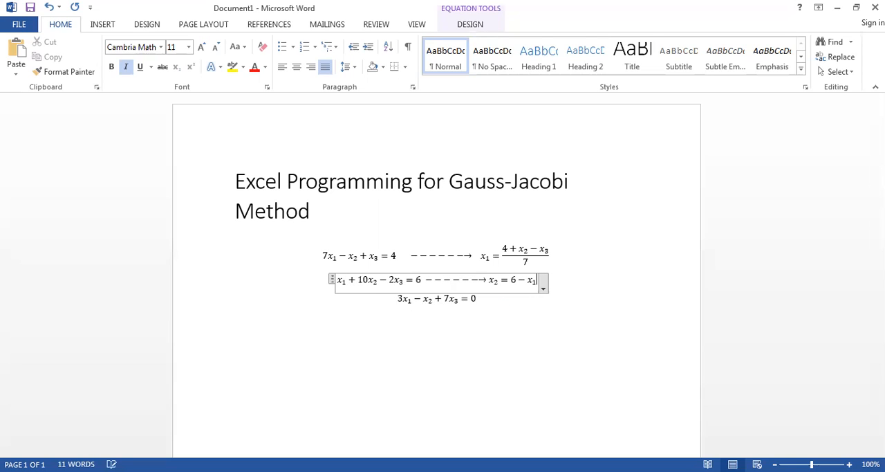
pyautogui.write('+ 10x_')
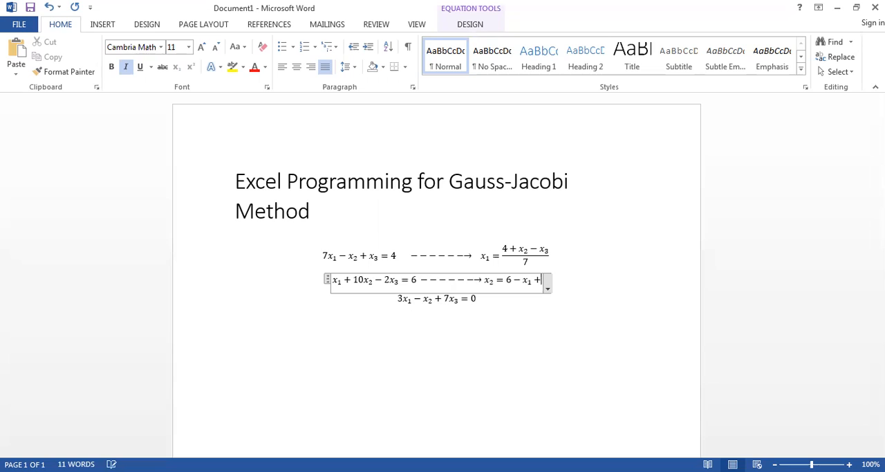
pyautogui.write('2 − 2')
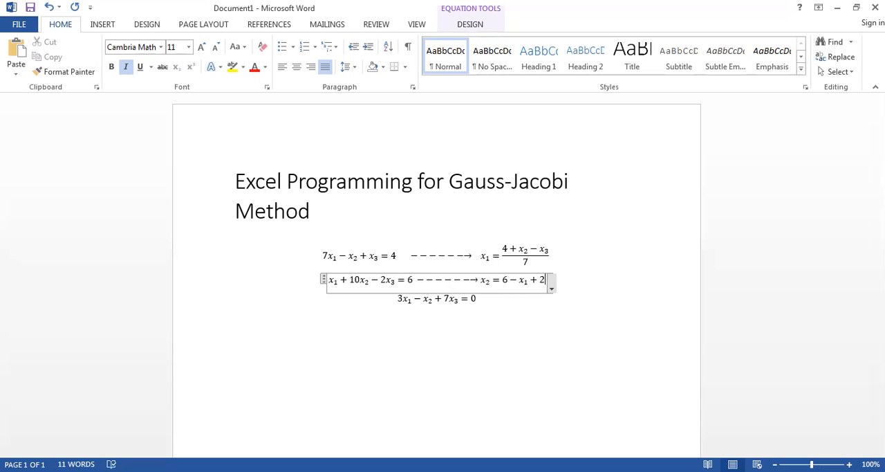
pyautogui.write('x_3')
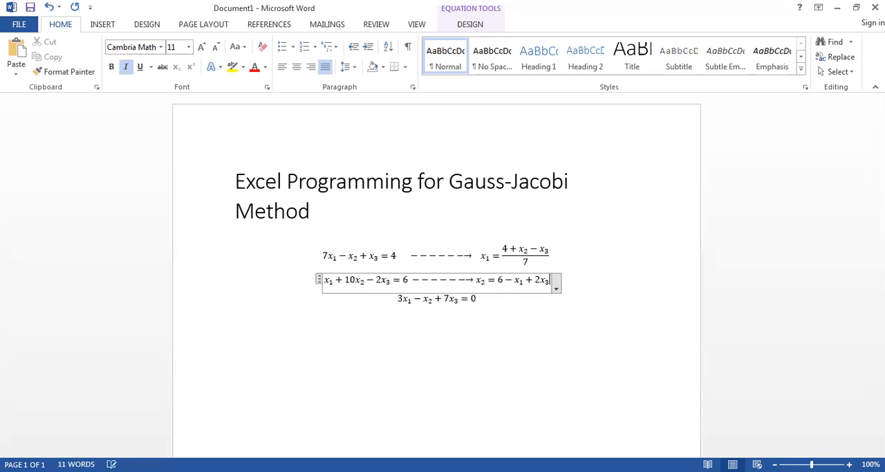
# - Turn the x₂ expression after the arrow into a fraction with 6 − x₁ + 2x₃ over 10
pyautogui.press('Left')
pyautogui.press('Left')
pyautogui.press('Left')
pyautogui.press('Left')
pyautogui.press('Left')
pyautogui.press('Left')
pyautogui.press('Left')
pyautogui.press('Left')
pyautogui.write('(')
pyautogui.press('Right')
pyautogui.press('Right')
pyautogui.press('Right')
pyautogui.press('Right')
pyautogui.press('Right')
pyautogui.press('Right')
pyautogui.press('Right')
pyautogui.press('Right')
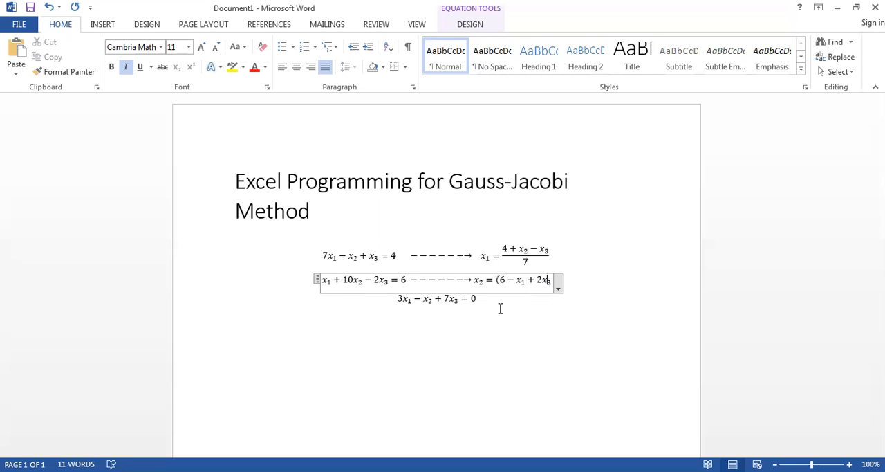
pyautogui.write(')/10')
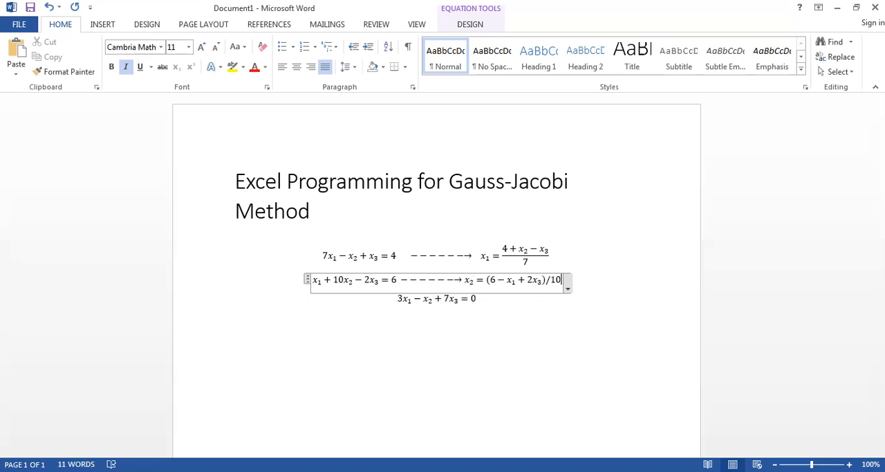
pyautogui.press('space')
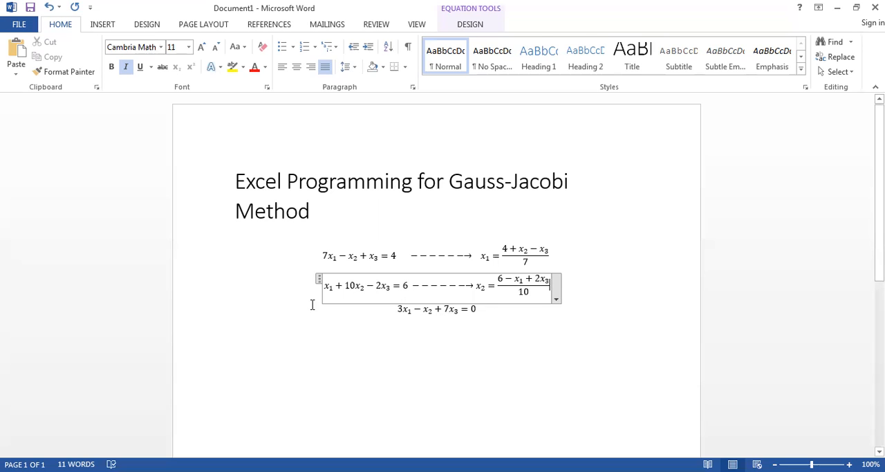
# - Append a long dashed arrow pointing right to the end of the third equation, with blank space before it
pyautogui.click(329, 286)
pyautogui.click(482, 307)
pyautogui.click(490, 322)
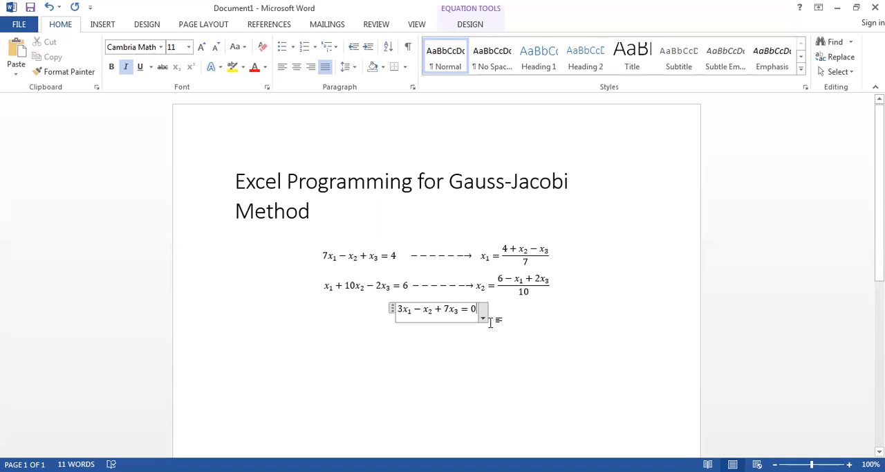
pyautogui.write('---------')
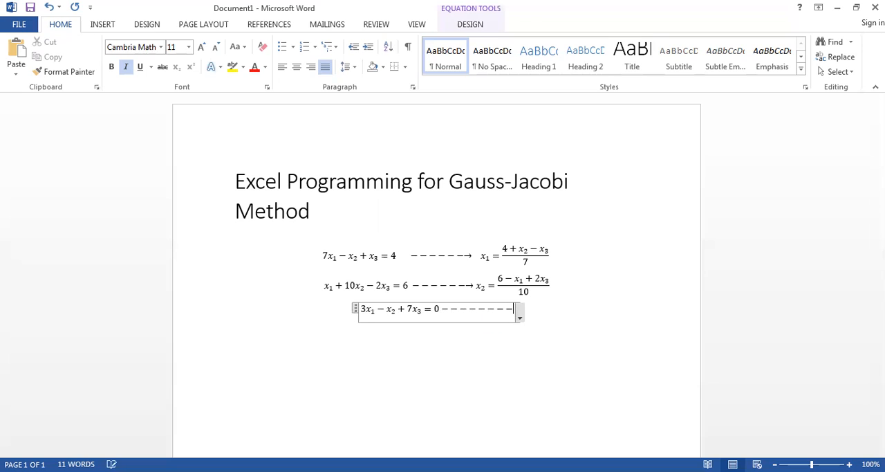
pyautogui.press('Left')
pyautogui.press('Left')
pyautogui.press('Left')
pyautogui.press('Left')
pyautogui.press('Left')
pyautogui.press('Left')
pyautogui.press('Left')
pyautogui.press('Left')
pyautogui.press('Left')
pyautogui.press('Left')
pyautogui.press('Right')
pyautogui.press('Right')
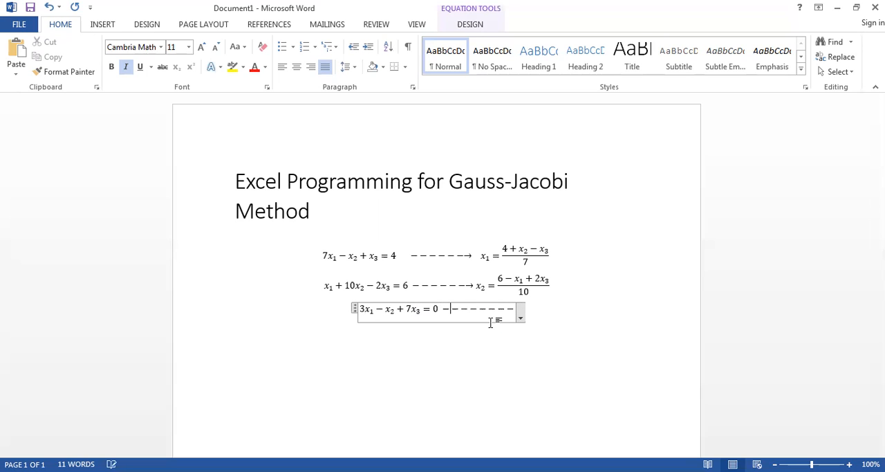
pyautogui.press('Right')
pyautogui.press('Right')
pyautogui.press('Left')
pyautogui.write('>')
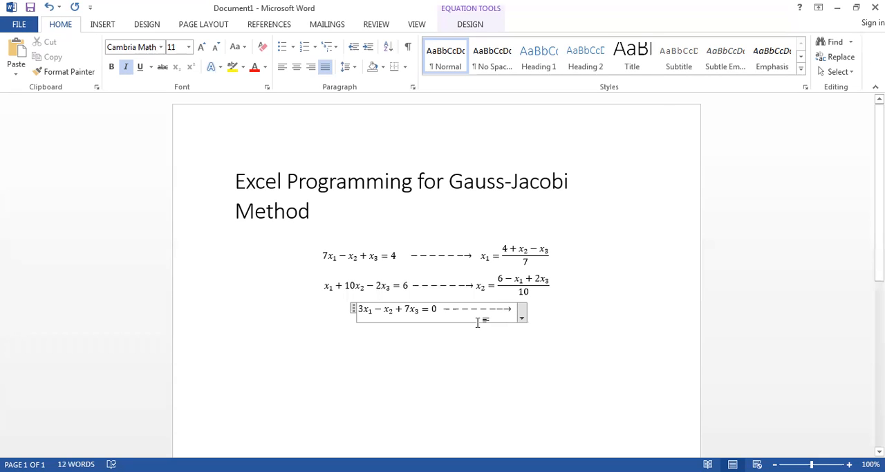
pyautogui.write(' x_3')
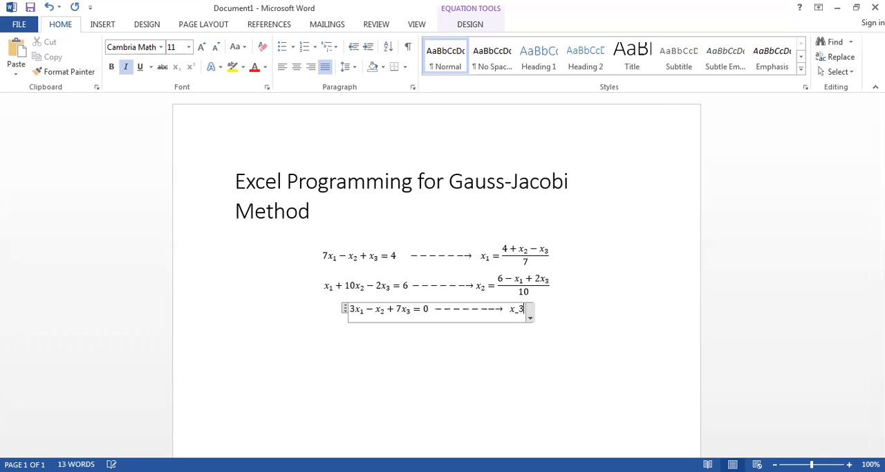
pyautogui.write('=')
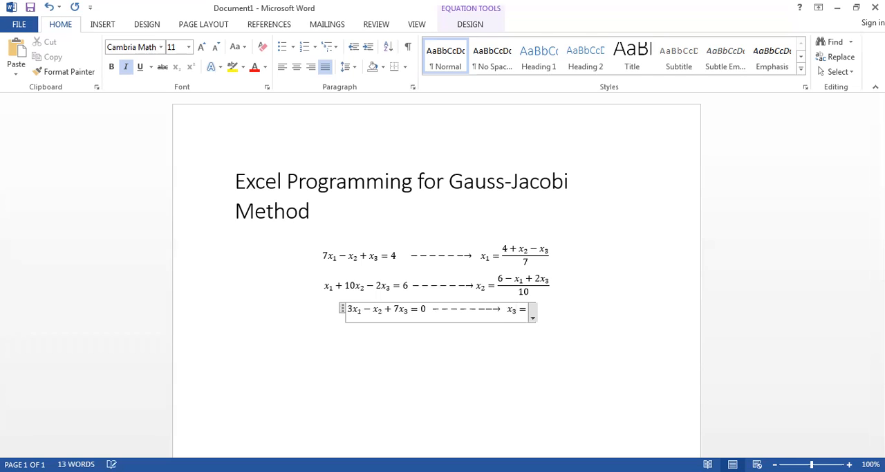
pyautogui.write('-3x_1')
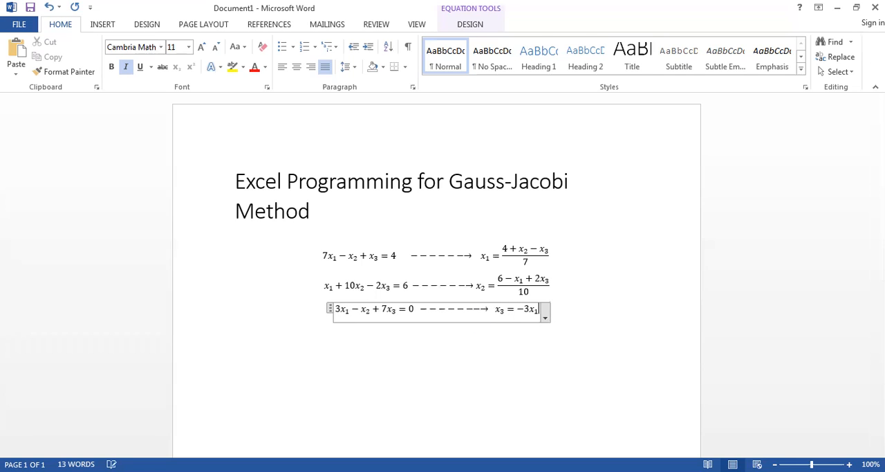
pyautogui.write('+x')
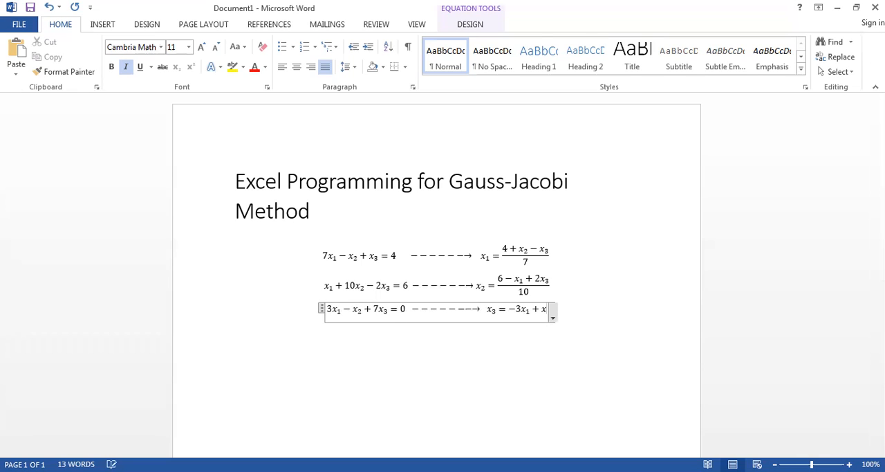
pyautogui.write('_2')
# - Write x₃ = −3x₁ + x₂ after the arrow in the third equation
pyautogui.press('space')
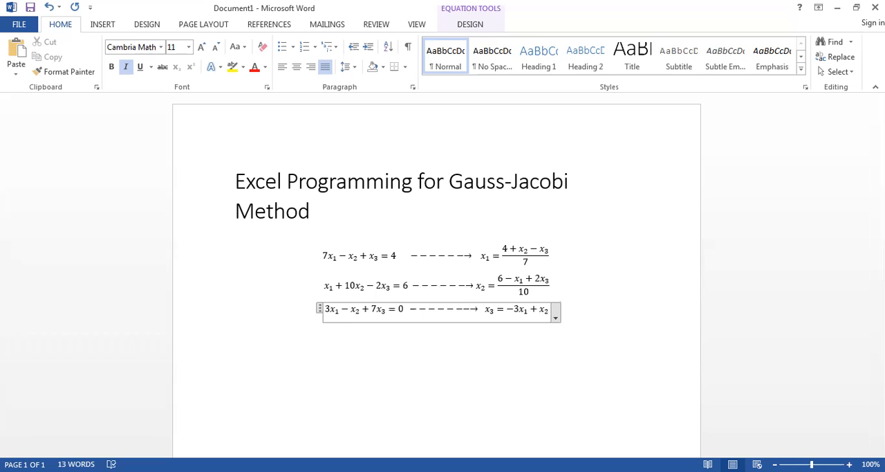
# - Turn the x₃ expression after the arrow into a fraction with −3x₁ + x₂ over 7
pyautogui.press('Left')
pyautogui.press('Left')
pyautogui.press('Left')
pyautogui.press('Left')
pyautogui.press('Left')
pyautogui.press('Left')
pyautogui.press('Left')
pyautogui.write('(')
pyautogui.press('Right')
pyautogui.press('Right')
pyautogui.press('Right')
pyautogui.press('Right')
pyautogui.press('Right')
pyautogui.press('Right')
pyautogui.press('Right')
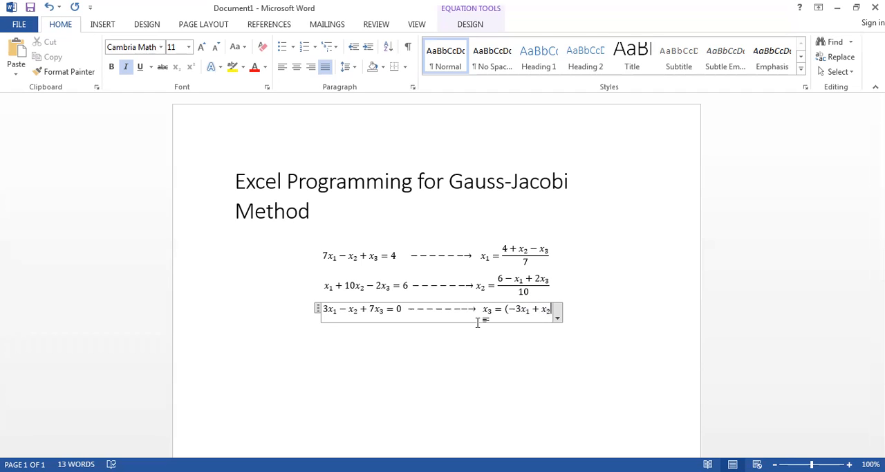
pyautogui.write(')/7')
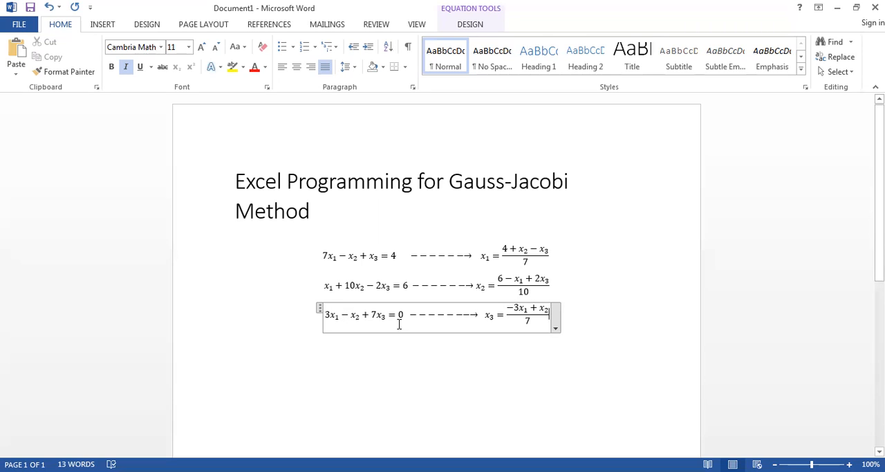
# - Apply a combined subscript-superscript structure to the solved-for x₁ after the arrow in the first equation
pyautogui.click(541, 251)
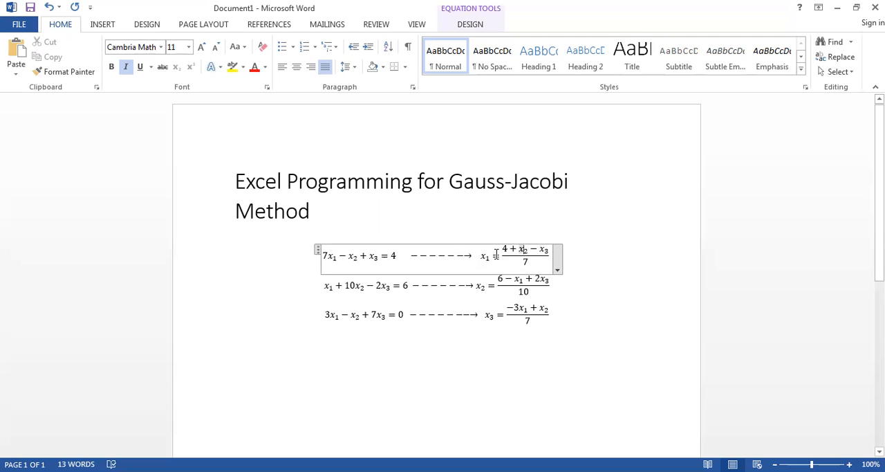
pyautogui.doubleClick(529, 247)
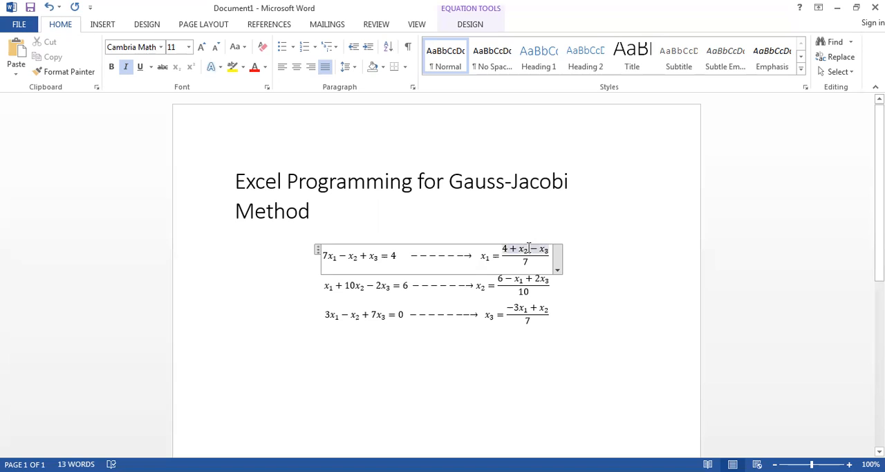
pyautogui.doubleClick(484, 257)
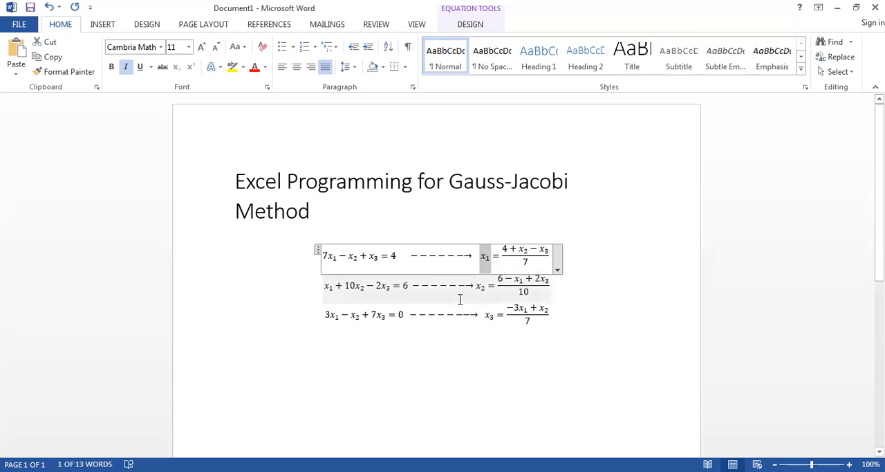
pyautogui.click(102, 24)
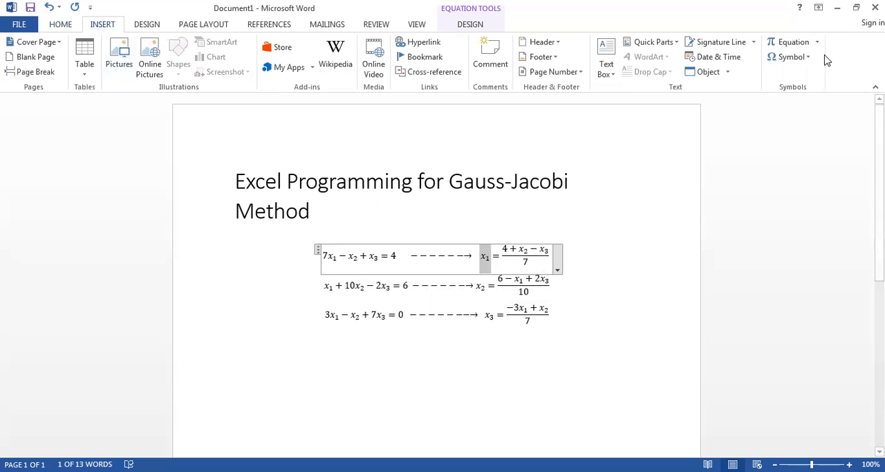
pyautogui.click(802, 43)
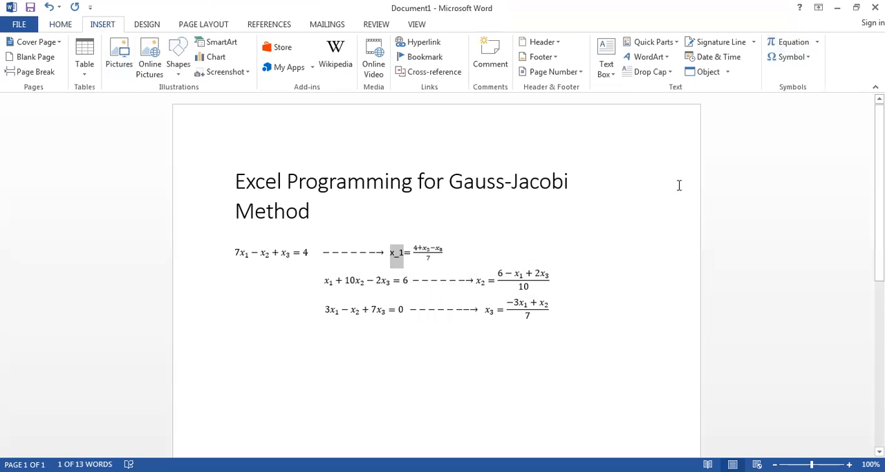
pyautogui.click(796, 42)
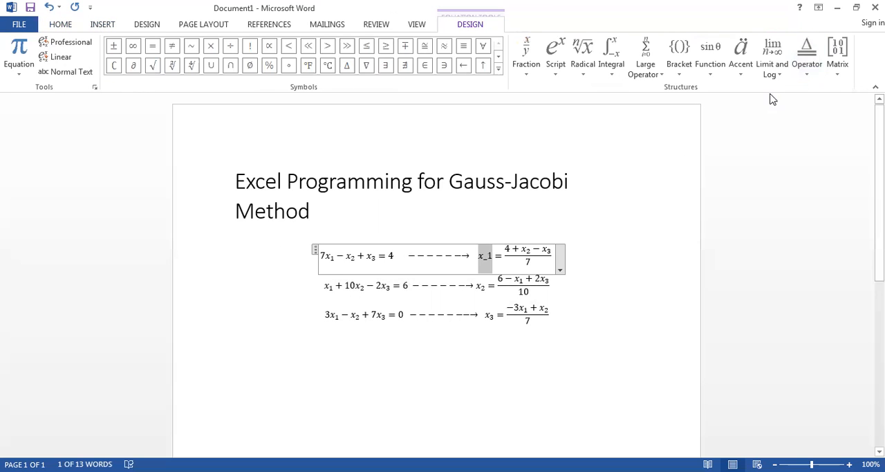
pyautogui.click(551, 59)
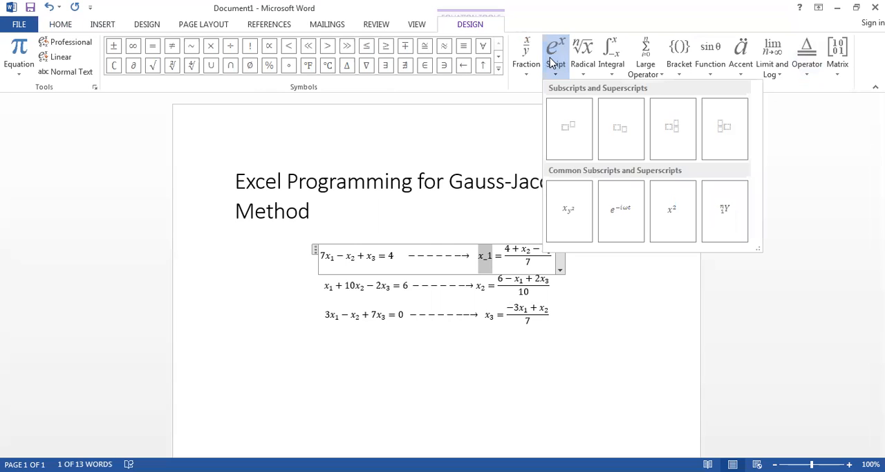
pyautogui.click(683, 126)
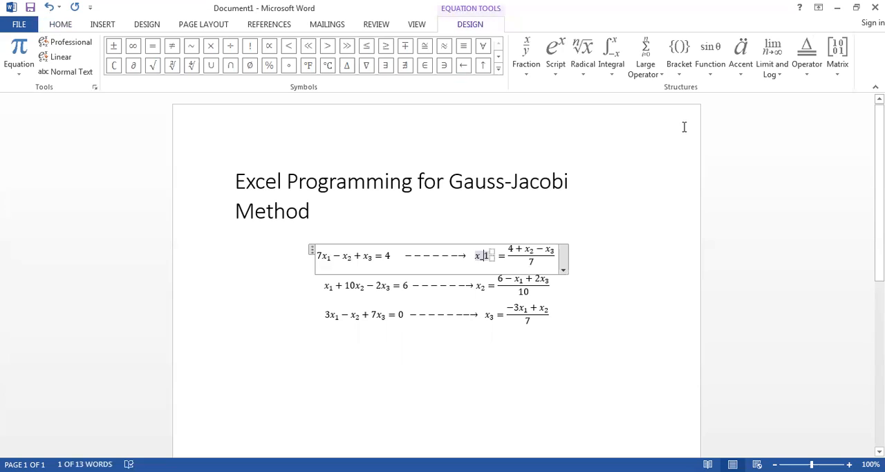
# - Reduce the structure's base to x and fill in subscript 1 and superscript i+1
pyautogui.press('BackSpace')
pyautogui.press('BackSpace')
pyautogui.press('Right')
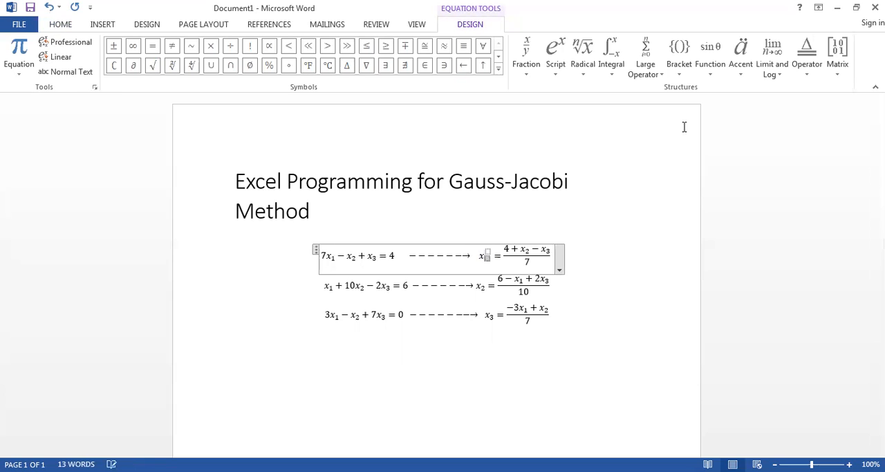
pyautogui.write('1')
pyautogui.click(488, 255)
pyautogui.press('BackSpace')
pyautogui.write('i+1')
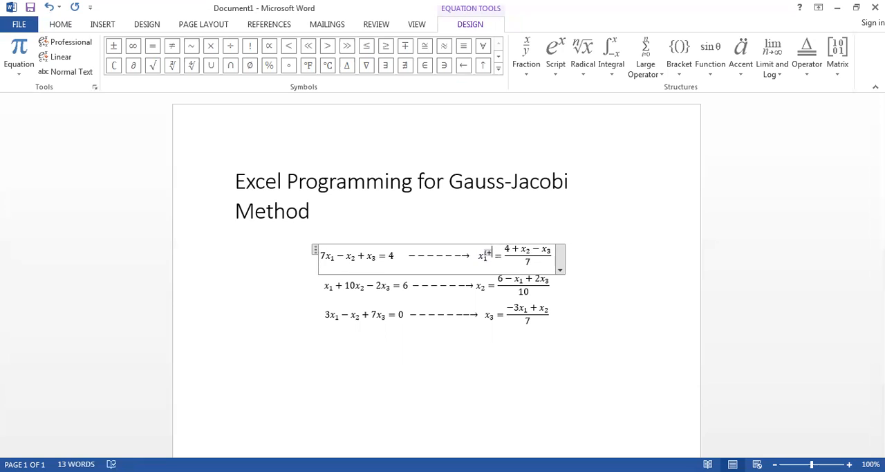
pyautogui.click(529, 250)
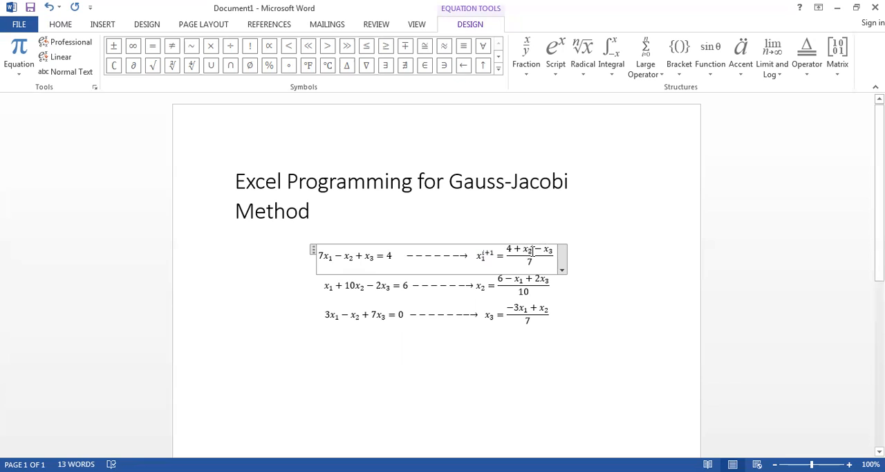
pyautogui.click(504, 281)
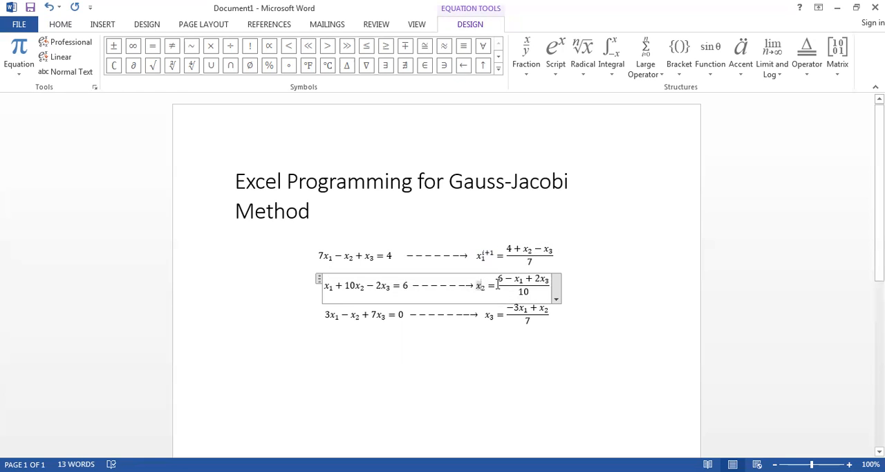
pyautogui.click(491, 315)
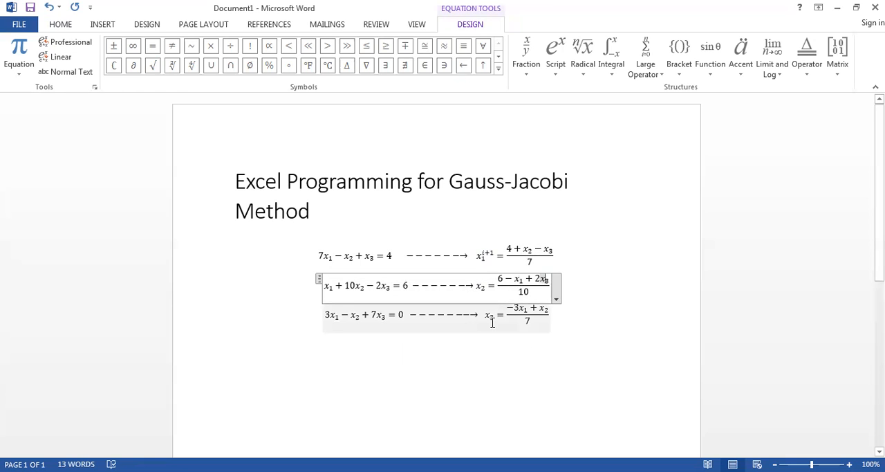
pyautogui.click(524, 308)
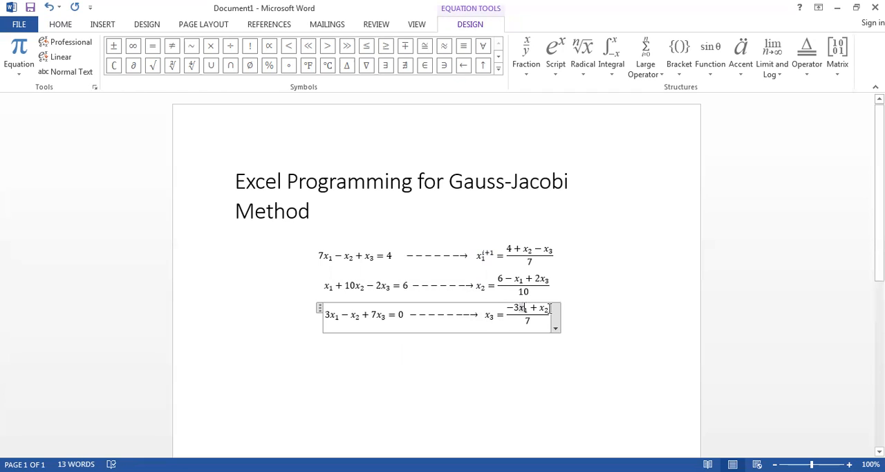
pyautogui.click(548, 309)
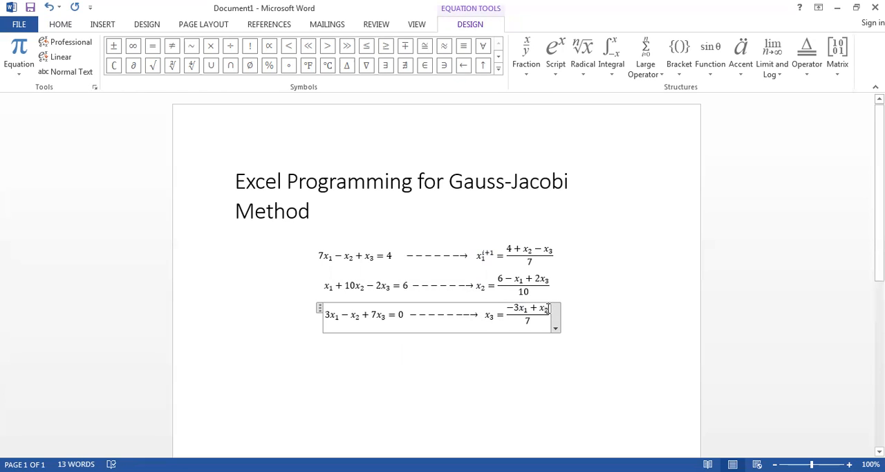
pyautogui.click(539, 253)
pyautogui.press('Up')
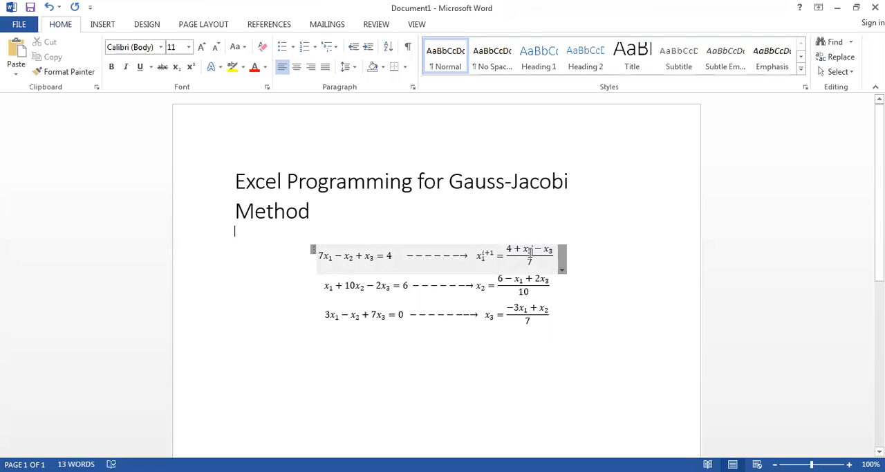
pyautogui.click(530, 253)
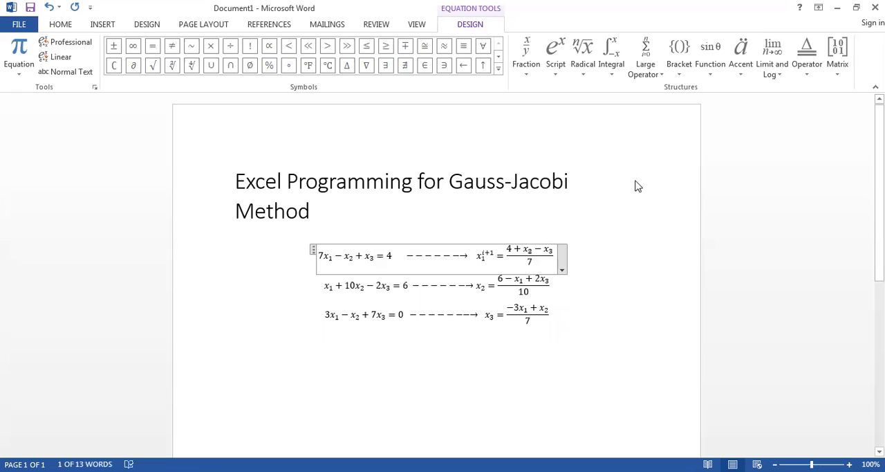
pyautogui.click(553, 50)
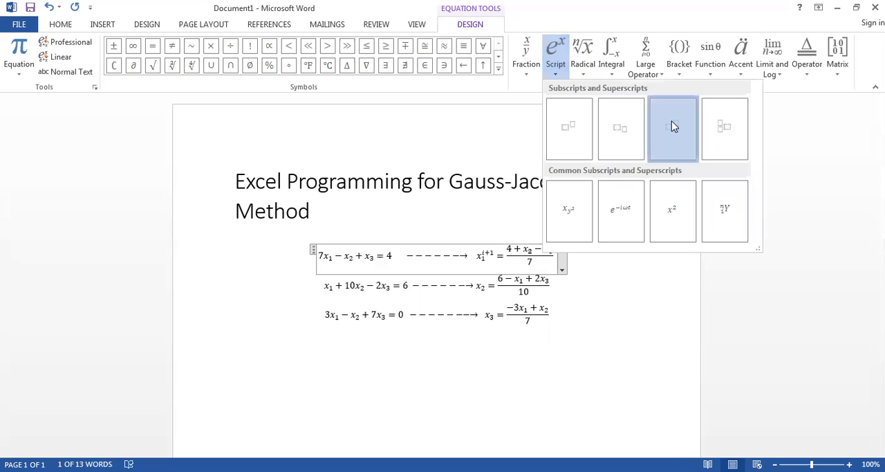
pyautogui.click(672, 122)
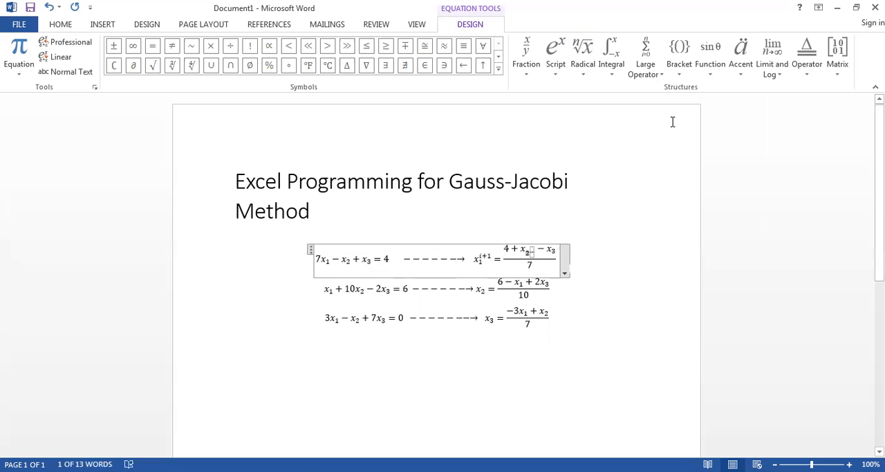
pyautogui.press('BackSpace')
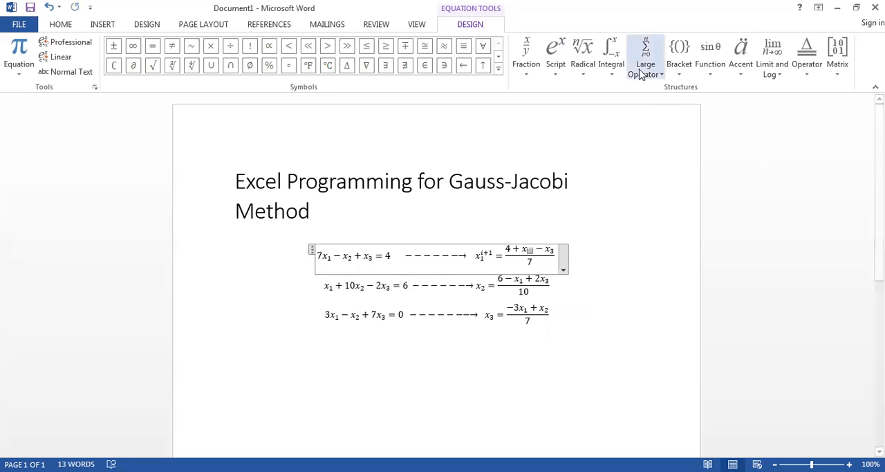
pyautogui.click(555, 55)
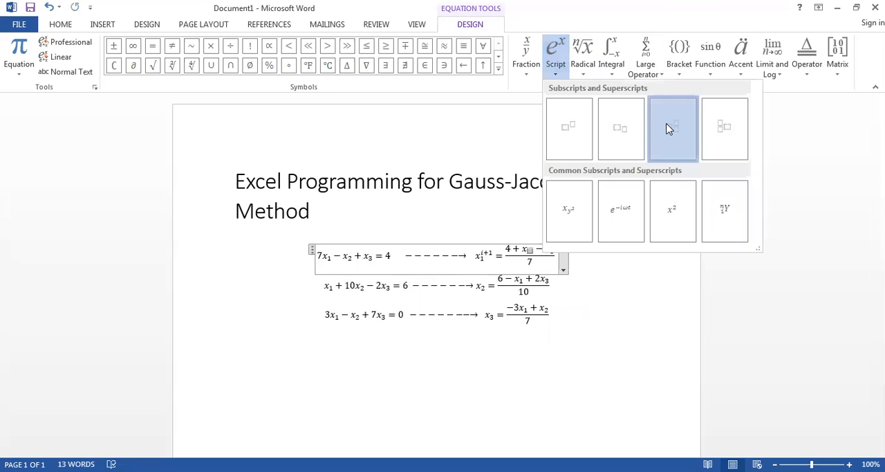
pyautogui.click(669, 128)
# - Replace x₂ in the first fraction's numerator with a subscript-superscript x carrying subscript 2 and superscript i
pyautogui.press('BackSpace')
pyautogui.press('BackSpace')
pyautogui.press('BackSpace')
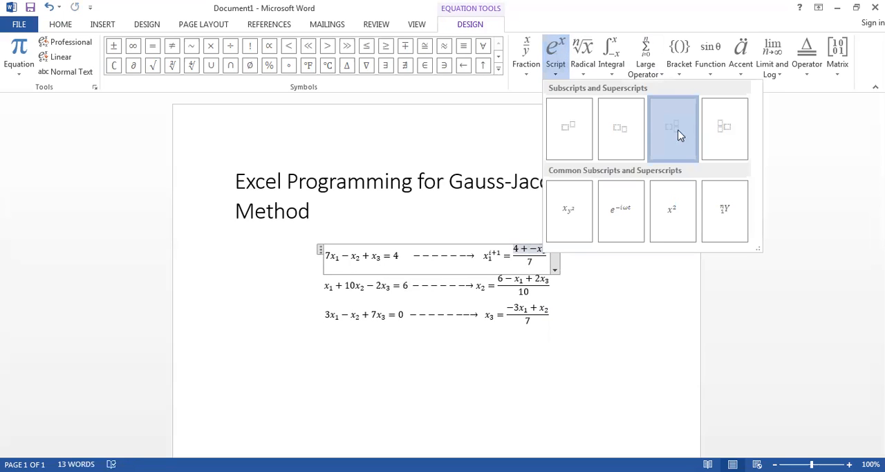
pyautogui.click(678, 134)
pyautogui.write('x2')
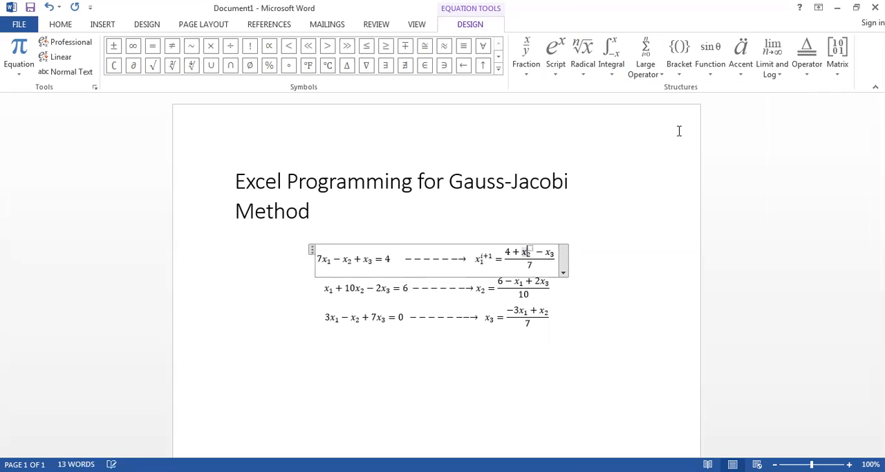
pyautogui.click(531, 249)
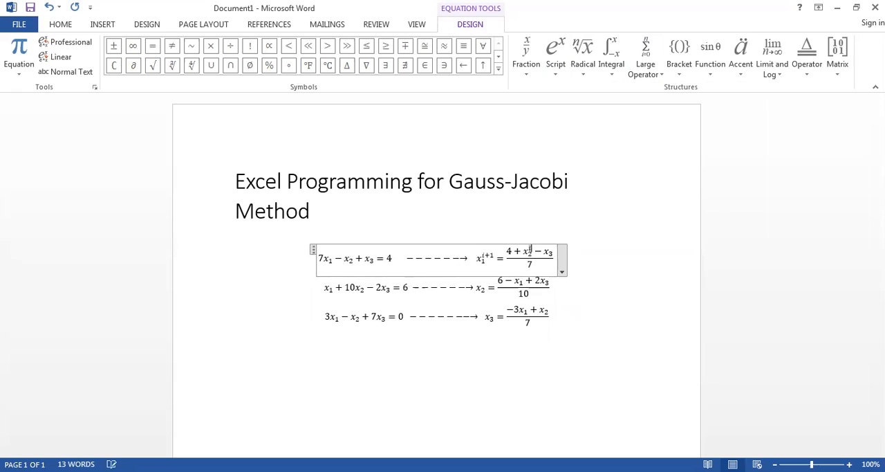
pyautogui.doubleClick(493, 258)
pyautogui.click(530, 247)
pyautogui.write('i')
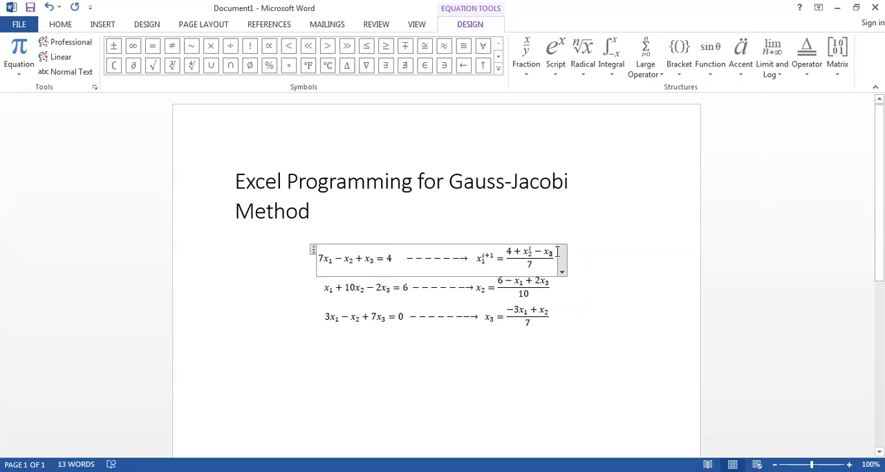
# - Replace x₃ in the first fraction's numerator with a subscript-superscript x carrying subscript 3 and superscript i
pyautogui.moveTo(552, 253); pyautogui.dragTo(558, 253)
pyautogui.press('BackSpace')
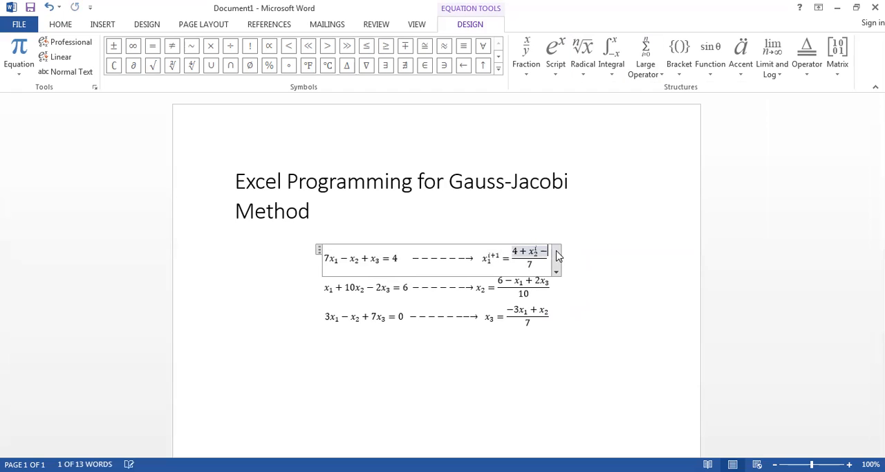
pyautogui.click(557, 53)
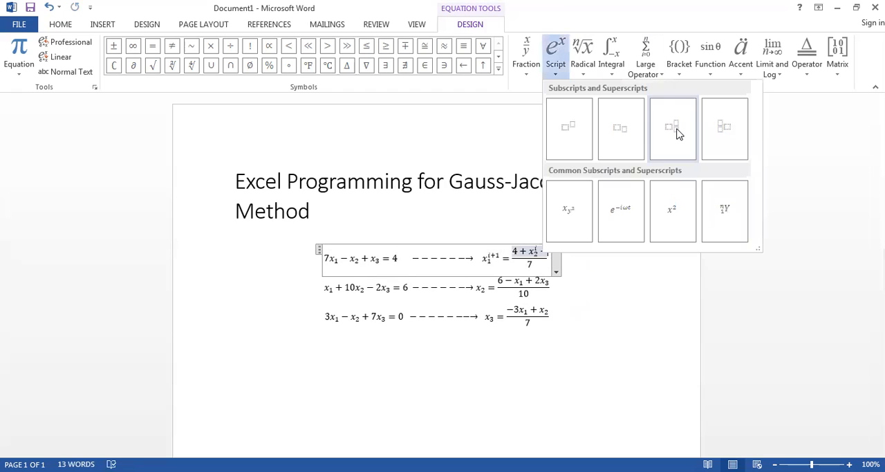
pyautogui.click(675, 130)
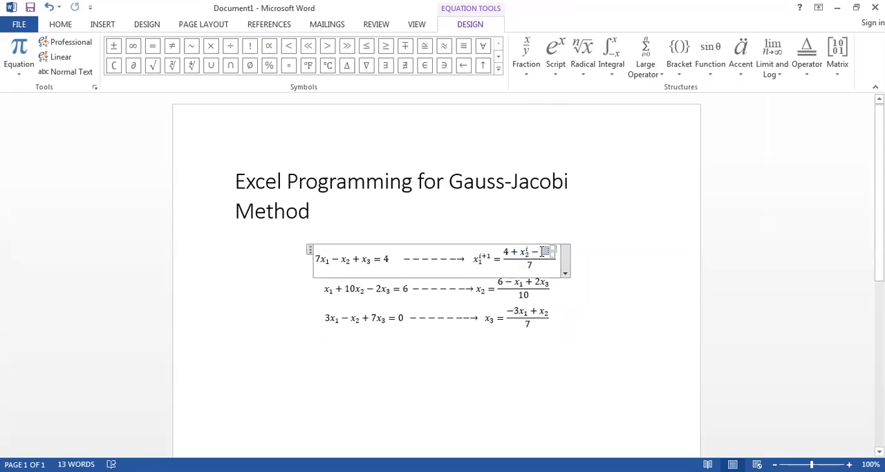
pyautogui.write('x')
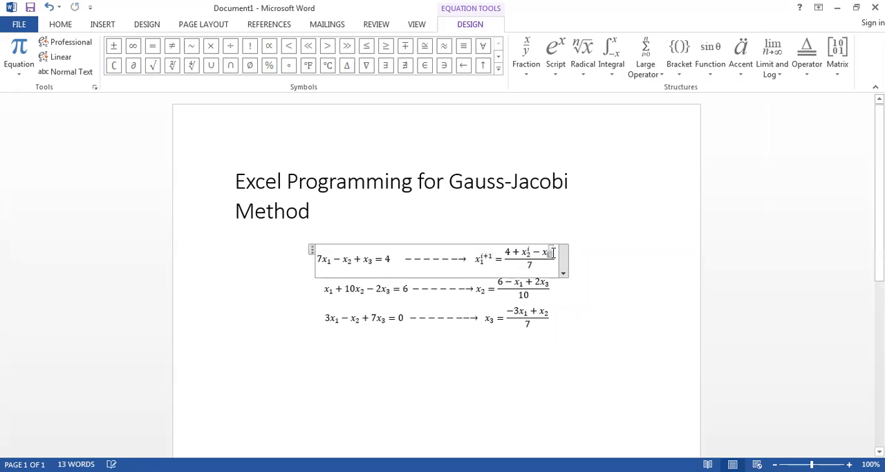
pyautogui.click(552, 253)
pyautogui.write('3^')
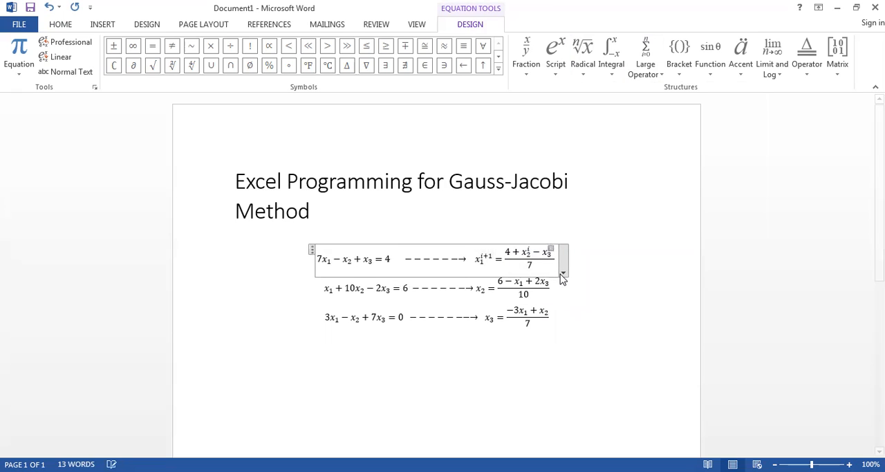
pyautogui.write('i')
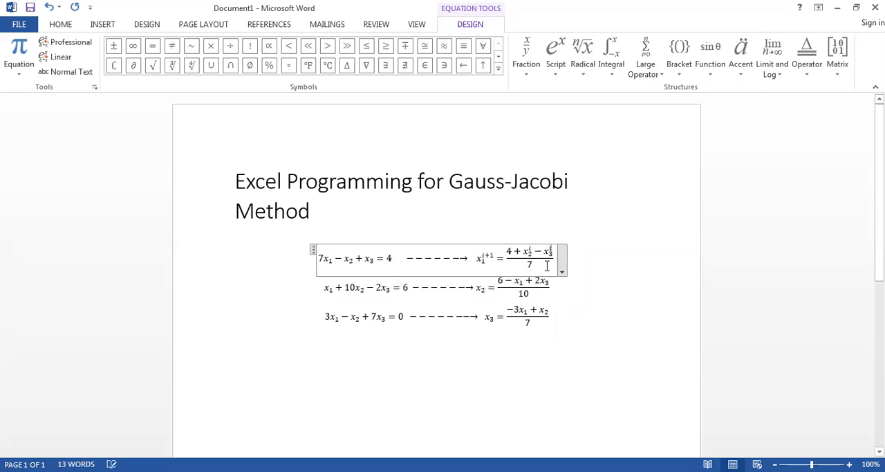
pyautogui.moveTo(499, 253); pyautogui.dragTo(486, 260)
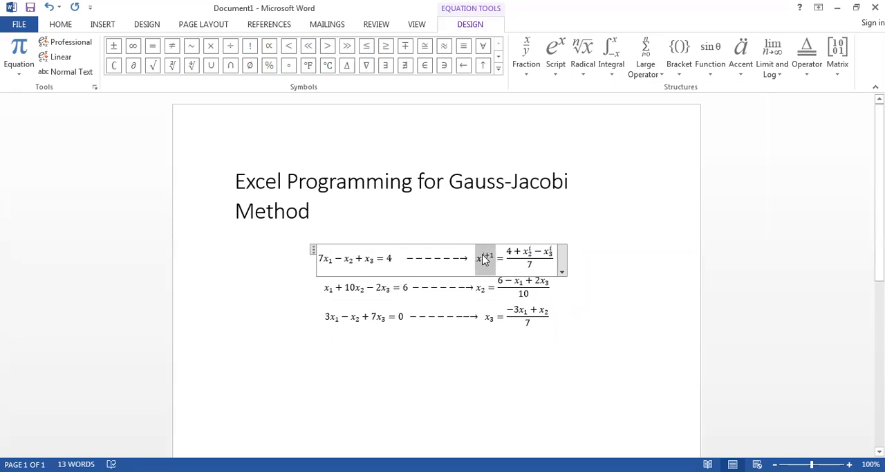
pyautogui.click(514, 282)
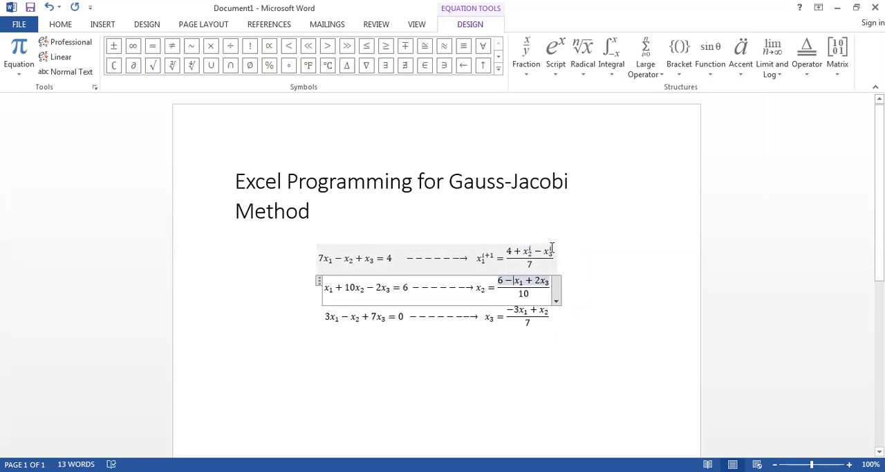
pyautogui.click(552, 251)
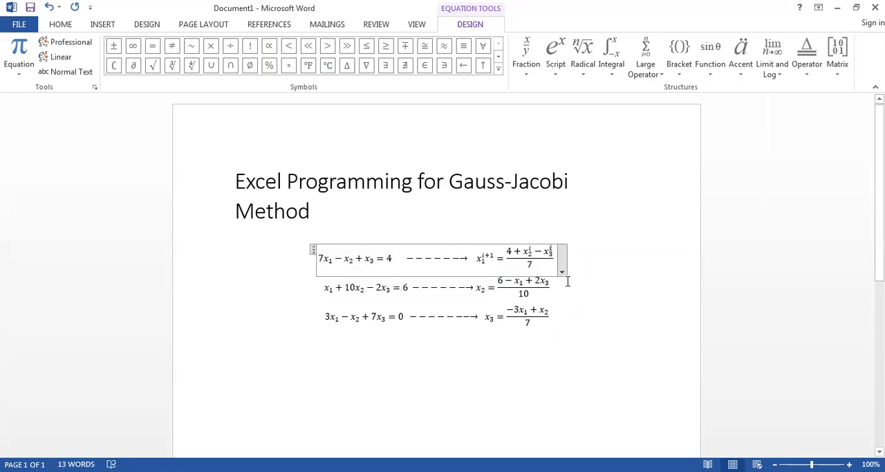
pyautogui.click(537, 285)
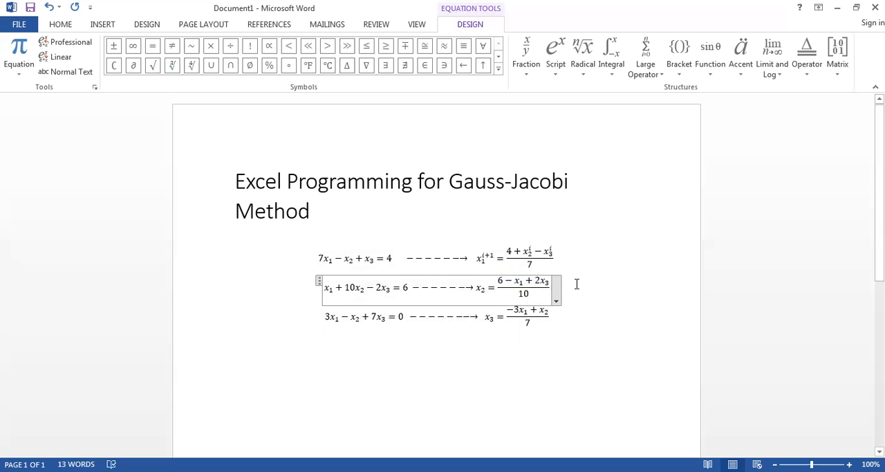
# - Replace the solved-for x₂ after the second equation's arrow with a subscript-superscript x and fill in subscript 2
pyautogui.doubleClick(480, 288)
pyautogui.press('Delete')
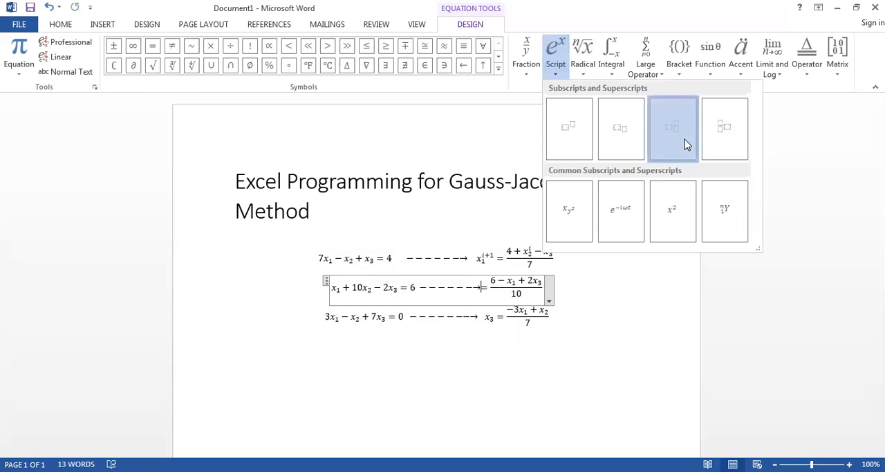
pyautogui.click(686, 144)
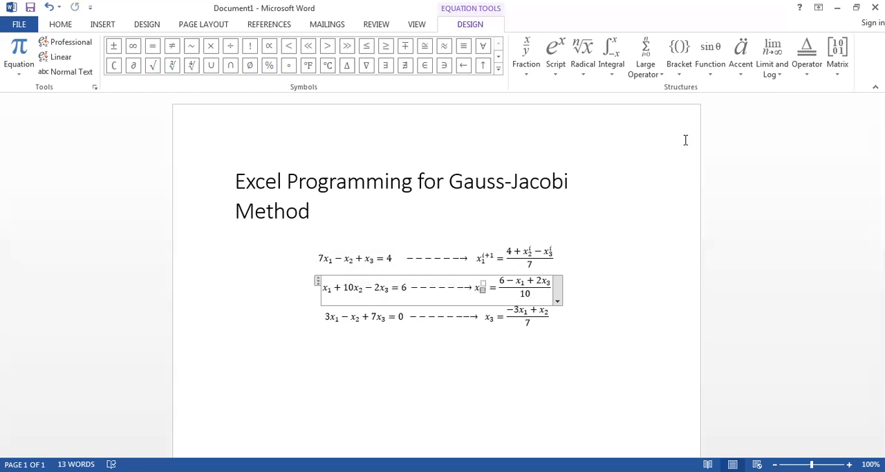
pyautogui.write('2')
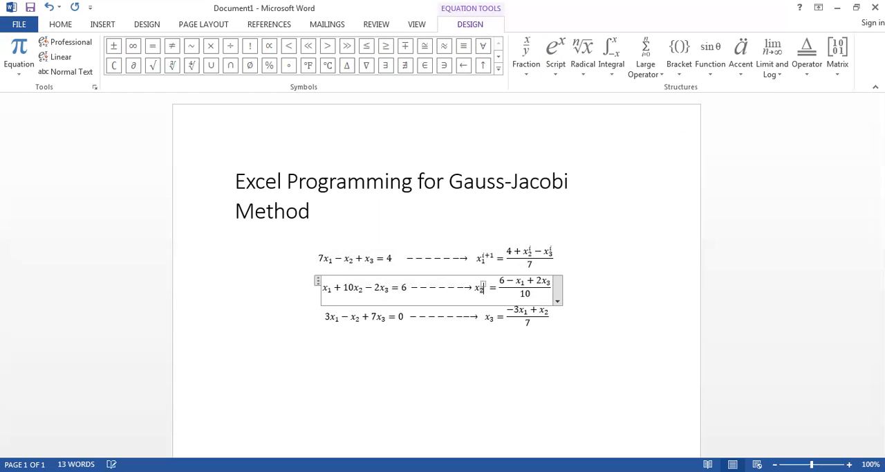
# - Fill the empty superscript of the solved-for x₂ in the second equation with i+1
pyautogui.doubleClick(483, 281)
pyautogui.click(482, 281)
pyautogui.doubleClick(483, 281)
pyautogui.tripleClick(482, 280)
pyautogui.tripleClick(483, 283)
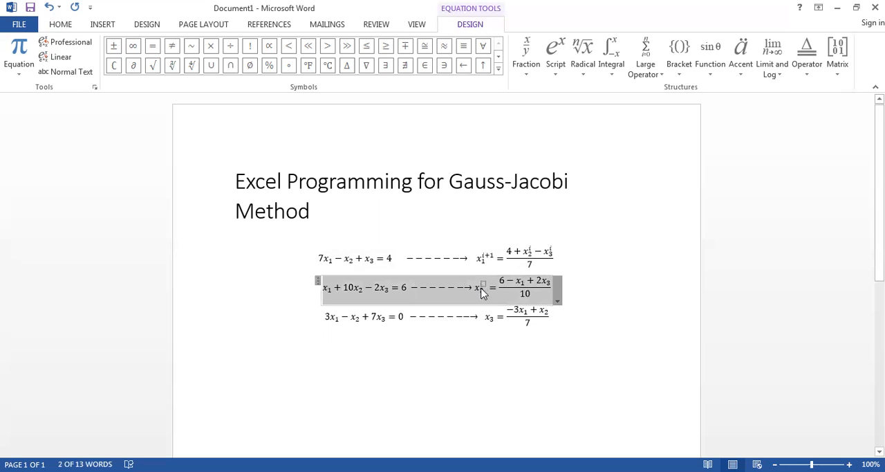
pyautogui.click(482, 291)
pyautogui.doubleClick(482, 281)
pyautogui.tripleClick(483, 281)
pyautogui.doubleClick(482, 281)
pyautogui.click(483, 280)
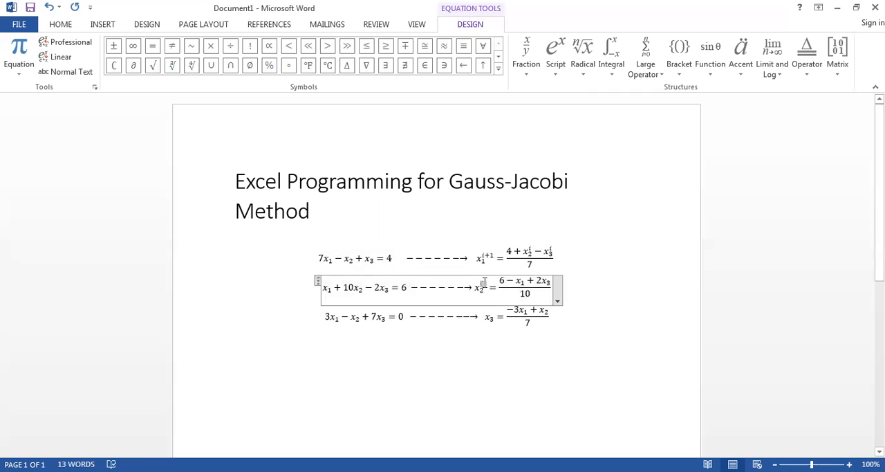
pyautogui.write('i')
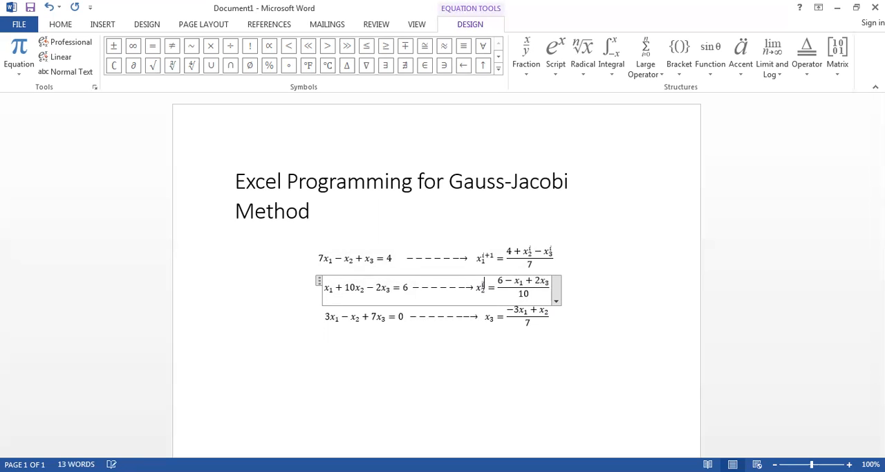
pyautogui.write('+1')
# - Replace x₁ in the second fraction's numerator with a copy of the first fraction's x₂ term with superscript i
pyautogui.click(530, 282)
pyautogui.click(523, 279)
pyautogui.click(526, 278)
pyautogui.click(526, 280)
pyautogui.doubleClick(524, 281)
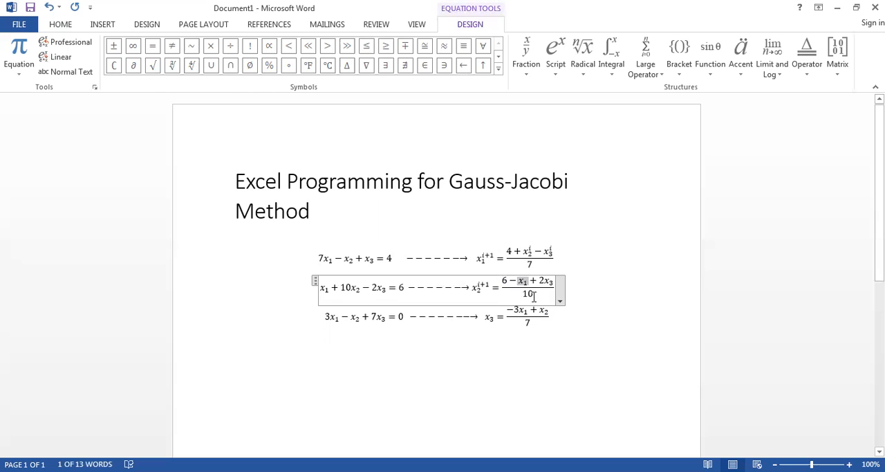
pyautogui.press('Delete')
pyautogui.click(529, 253)
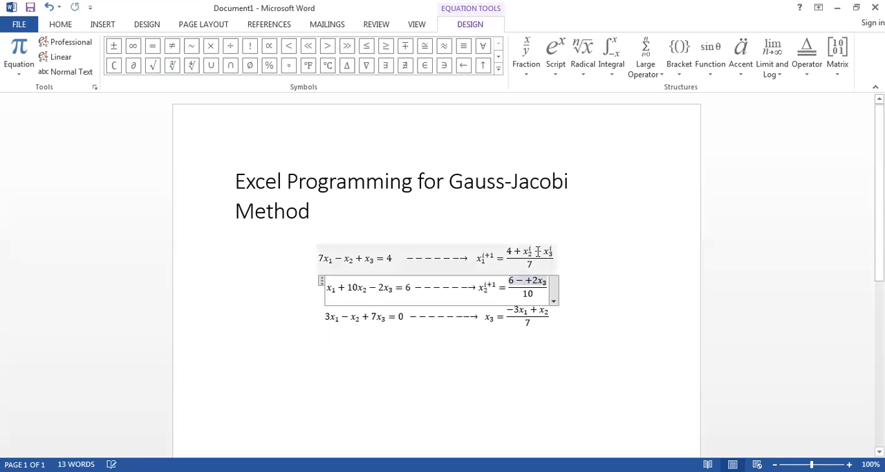
pyautogui.doubleClick(528, 253)
pyautogui.hotkey('ctrl', 'c')
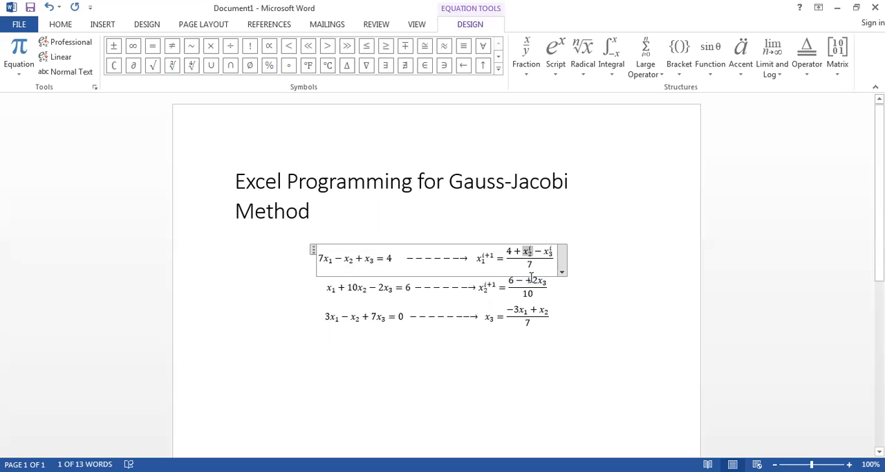
pyautogui.click(527, 280)
pyautogui.hotkey('ctrl', 'v')
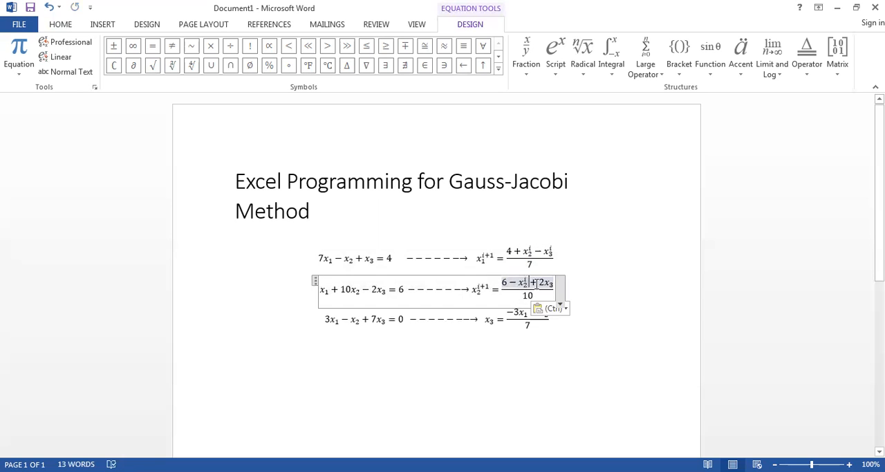
# - Change the subscript of the pasted term in the second fraction's numerator to 1
pyautogui.click(528, 283)
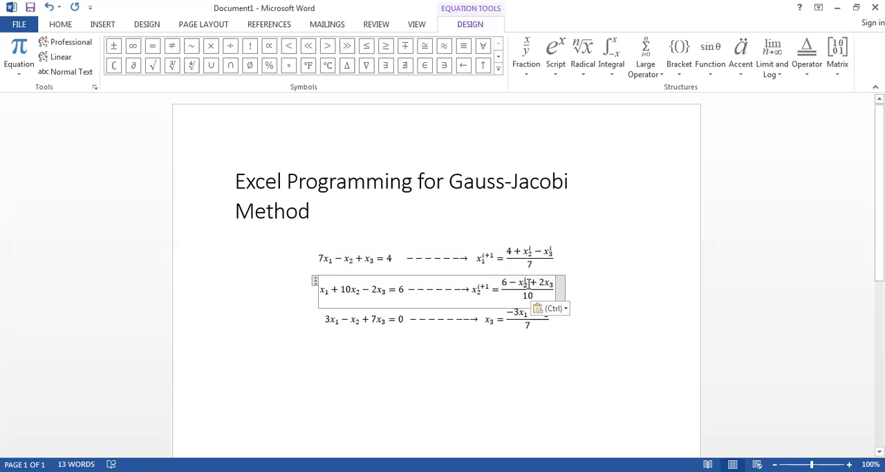
pyautogui.press('BackSpace')
pyautogui.write('1')
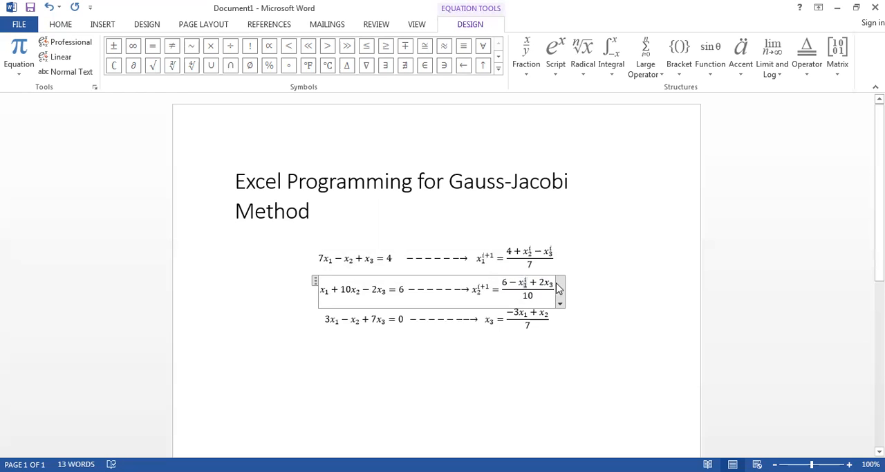
# - Replace x₃ in the second fraction's numerator with the copied superscript-i term and change its subscript to 3
pyautogui.doubleClick(552, 281)
pyautogui.hotkey('ctrl', 'v')
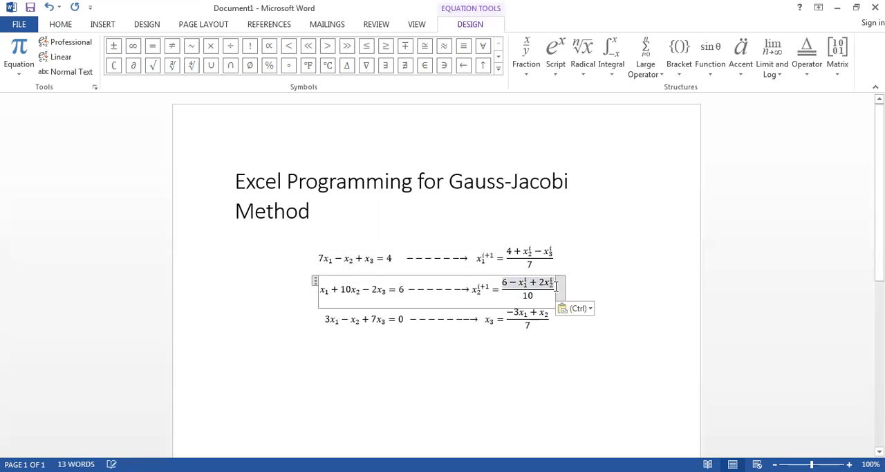
pyautogui.press('Left')
pyautogui.press('Left')
pyautogui.press('Left')
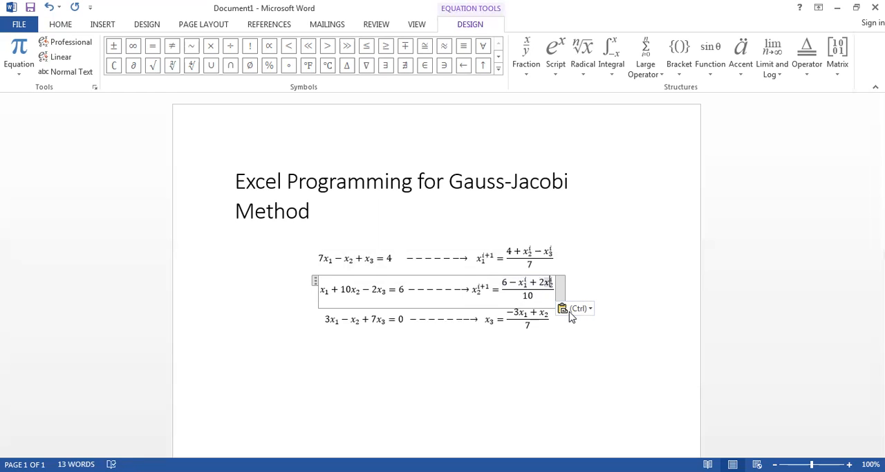
pyautogui.press('BackSpace')
pyautogui.write('3')
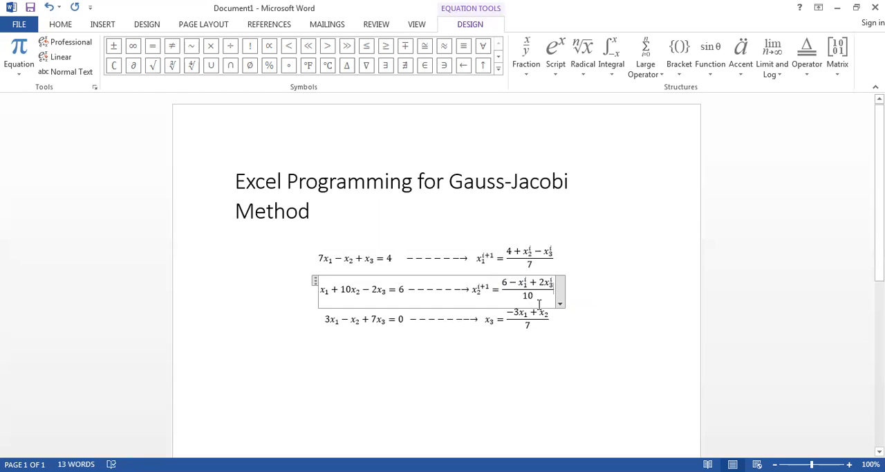
pyautogui.click(588, 283)
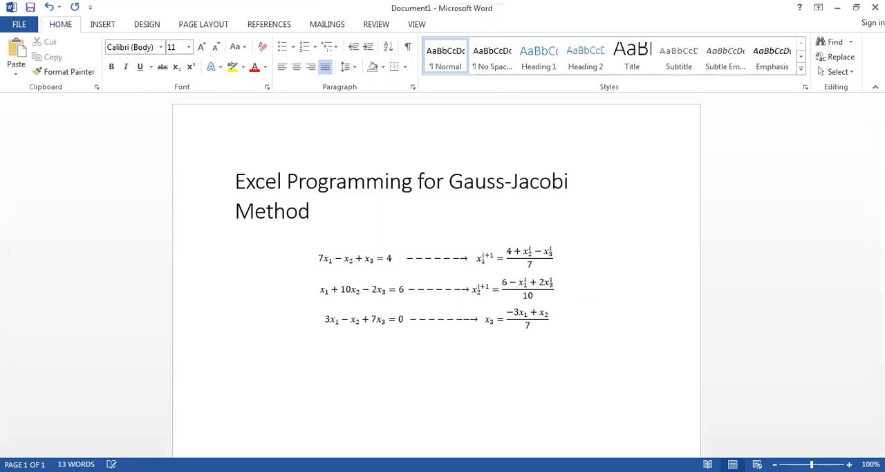
# - Enlarge the document view to 130%
pyautogui.click(849, 464)
pyautogui.click(850, 464)
pyautogui.click(849, 464)
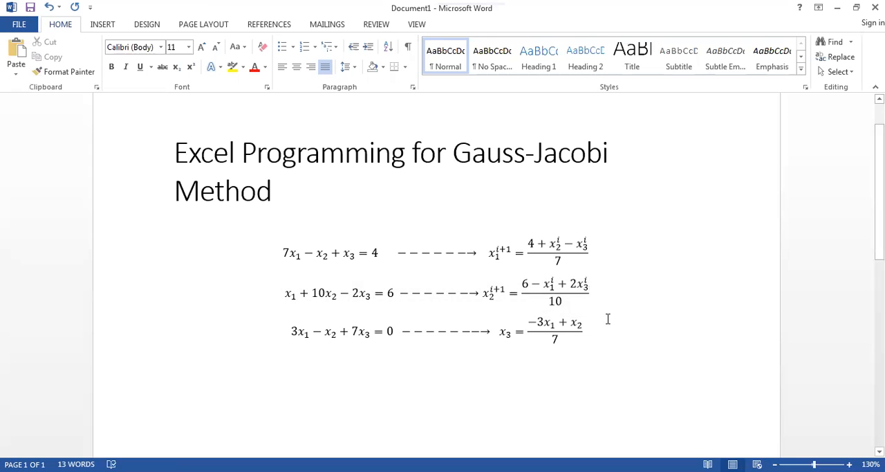
# - Replace x₃ before the equals sign of the third solved equation with an x term having subscript 3 and superscript i+1
pyautogui.click(510, 334)
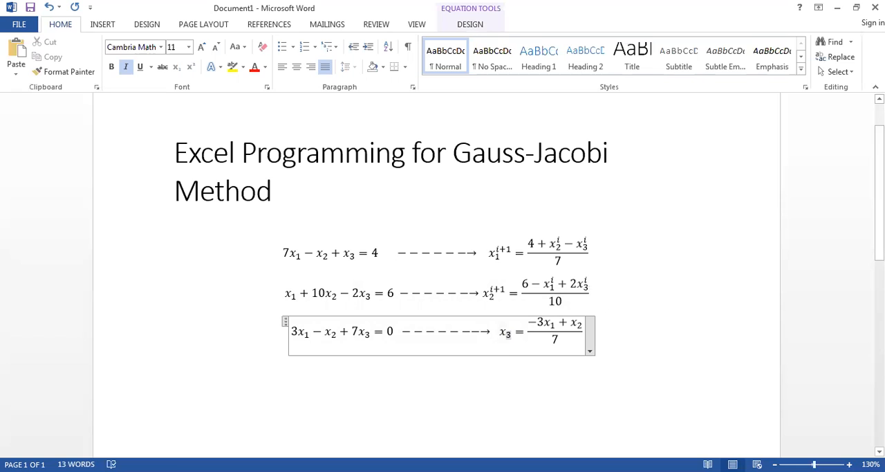
pyautogui.press('BackSpace')
pyautogui.press('BackSpace')
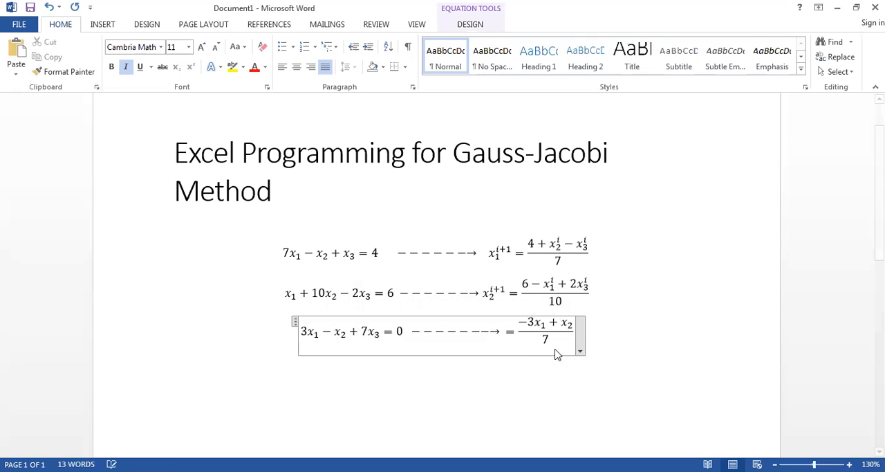
pyautogui.click(113, 27)
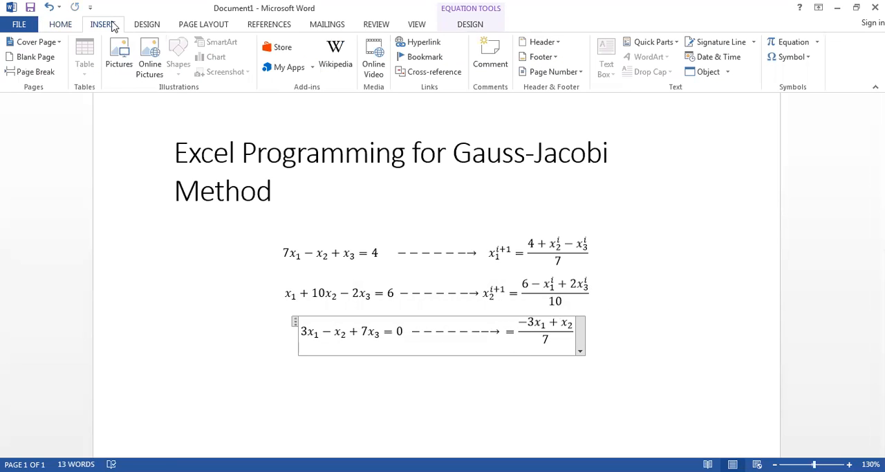
pyautogui.click(788, 43)
pyautogui.click(560, 49)
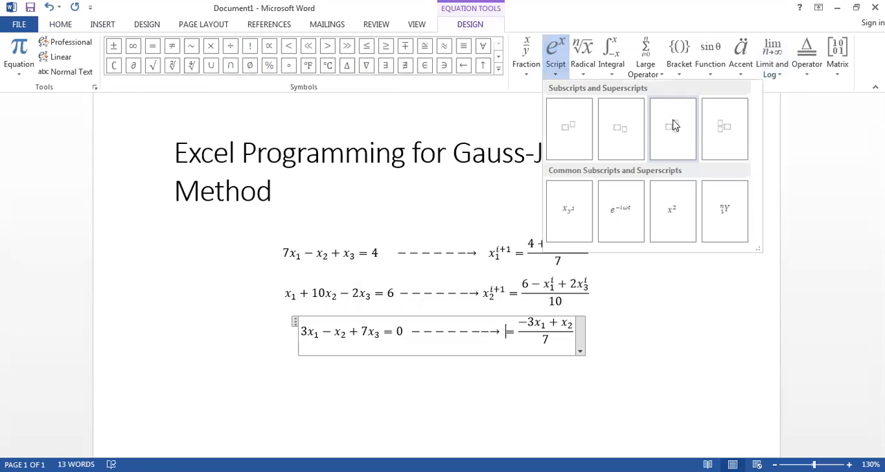
pyautogui.click(673, 119)
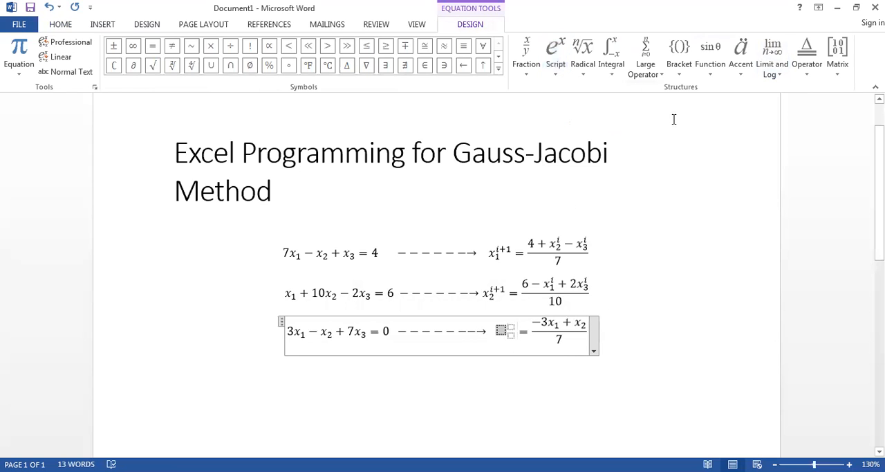
pyautogui.write('x')
pyautogui.press('Right')
pyautogui.write('3')
pyautogui.press('Right')
pyautogui.write('i+1')
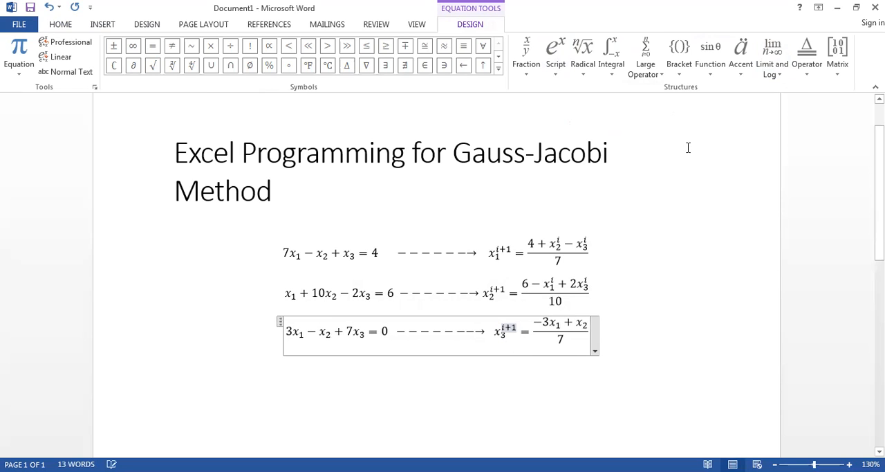
# - Replace x₁ in the third fraction's numerator with an x term having subscript 1 and superscript i
pyautogui.click(557, 326)
pyautogui.press('BackSpace')
pyautogui.press('BackSpace')
pyautogui.press('BackSpace')
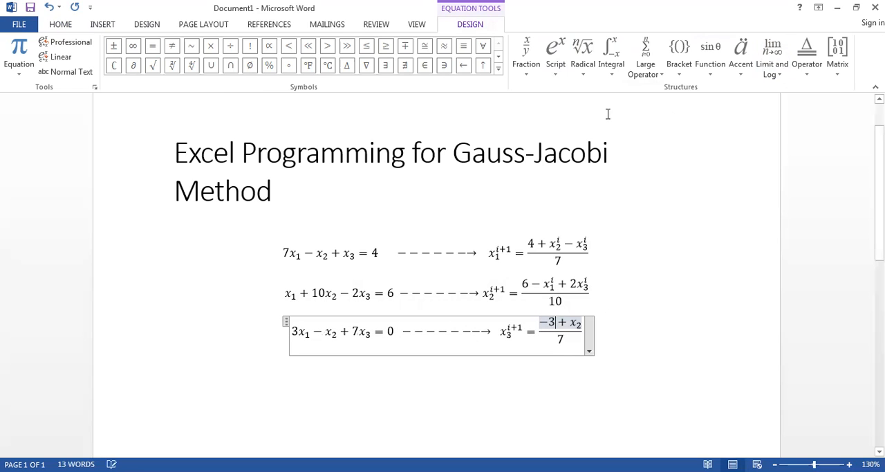
pyautogui.click(564, 58)
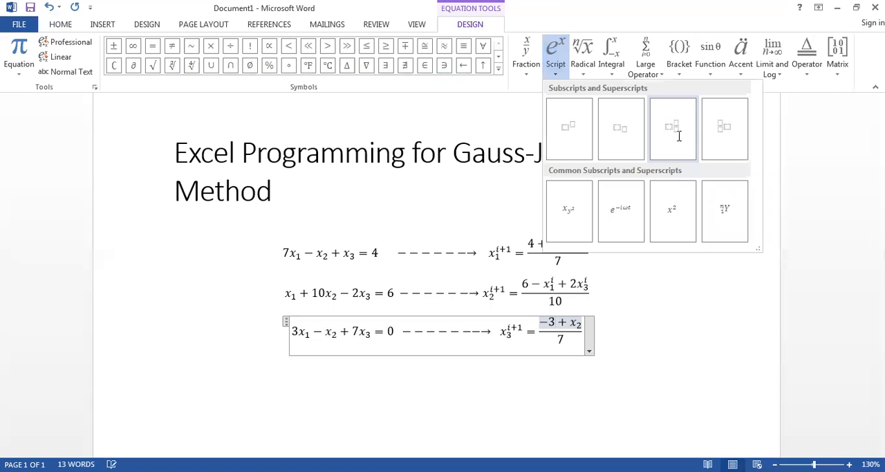
pyautogui.click(679, 136)
pyautogui.write('x')
pyautogui.press('Right')
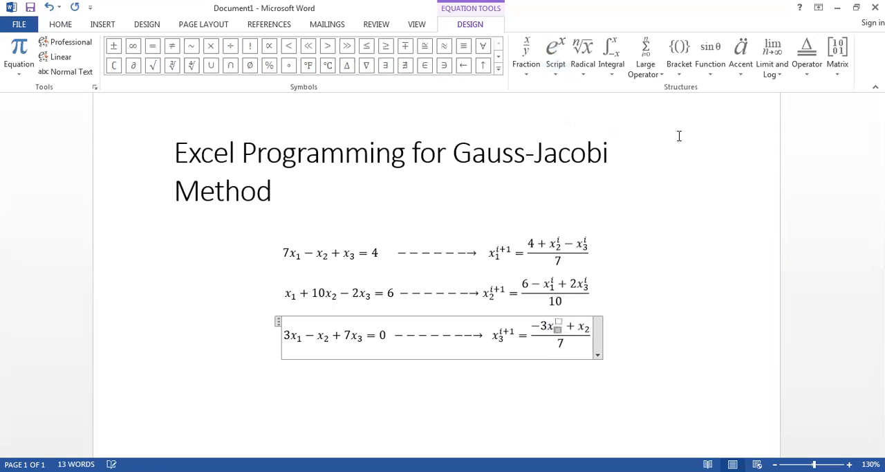
pyautogui.write('1')
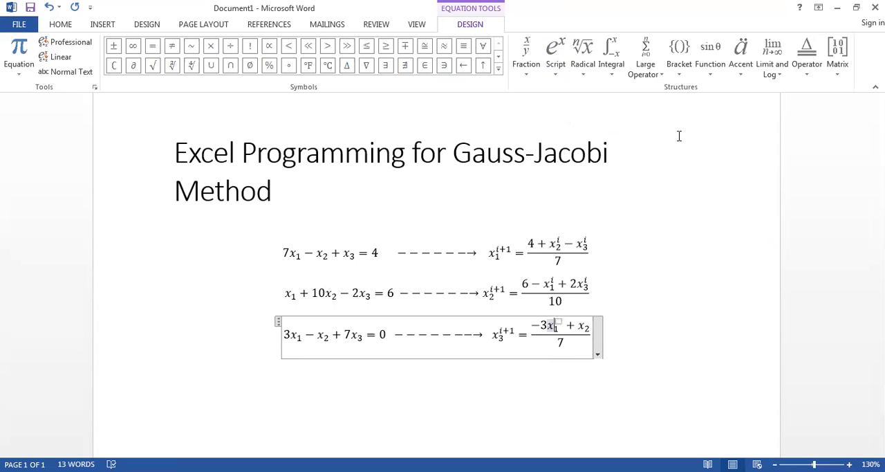
pyautogui.press('Right')
pyautogui.write('i')
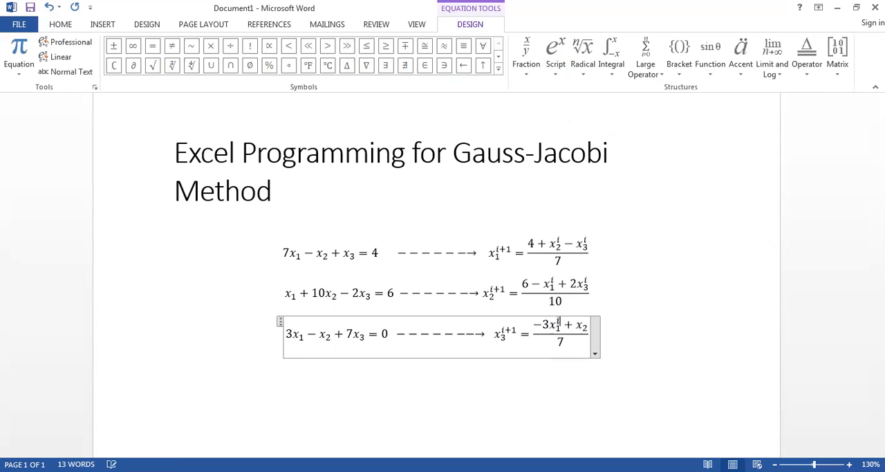
# - Replace x₂ in the third fraction's numerator with an x term having subscript 2 and superscript i
pyautogui.moveTo(590, 326); pyautogui.dragTo(582, 326)
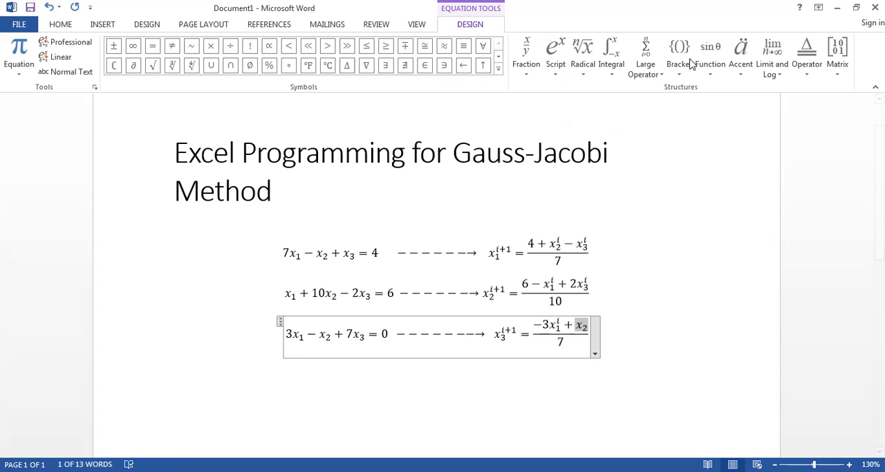
pyautogui.press('Delete')
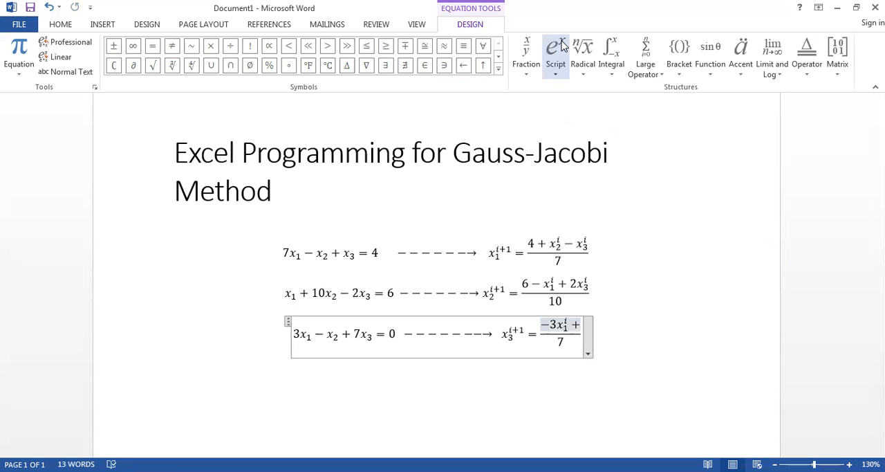
pyautogui.click(556, 55)
pyautogui.click(684, 117)
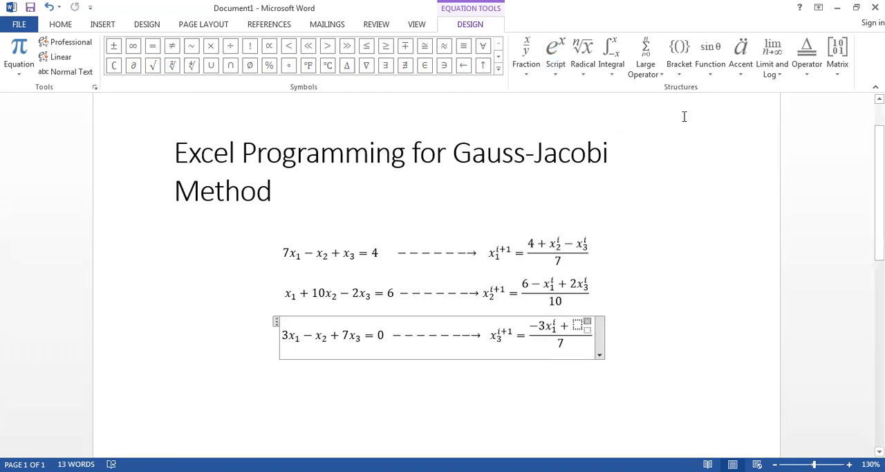
pyautogui.write('x_')
pyautogui.write('2')
pyautogui.press('Right')
pyautogui.write('i')
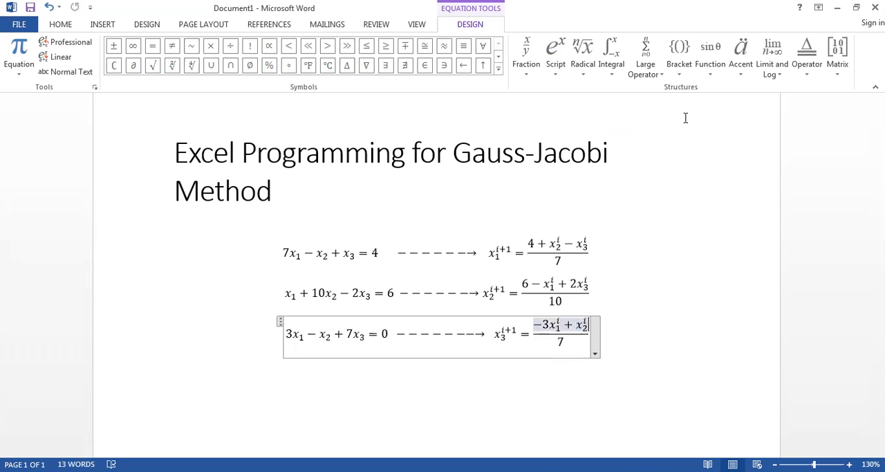
pyautogui.click(627, 329)
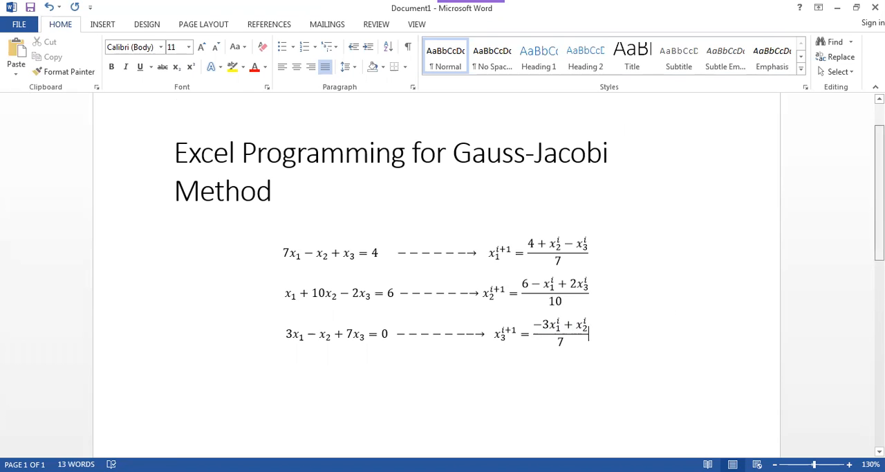
# - Review the three solved iteration equations, comparing their superscripted terms and denominators
pyautogui.scroll(-2, 698, 242)
pyautogui.moveTo(571, 205); pyautogui.dragTo(491, 294)
pyautogui.click(614, 295)
pyautogui.moveTo(614, 295); pyautogui.dragTo(491, 221)
pyautogui.click(637, 233)
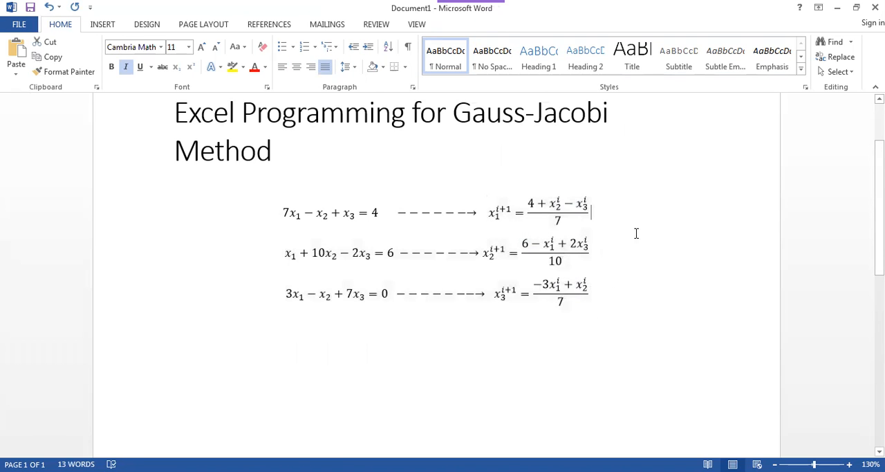
pyautogui.click(550, 284)
pyautogui.click(551, 231)
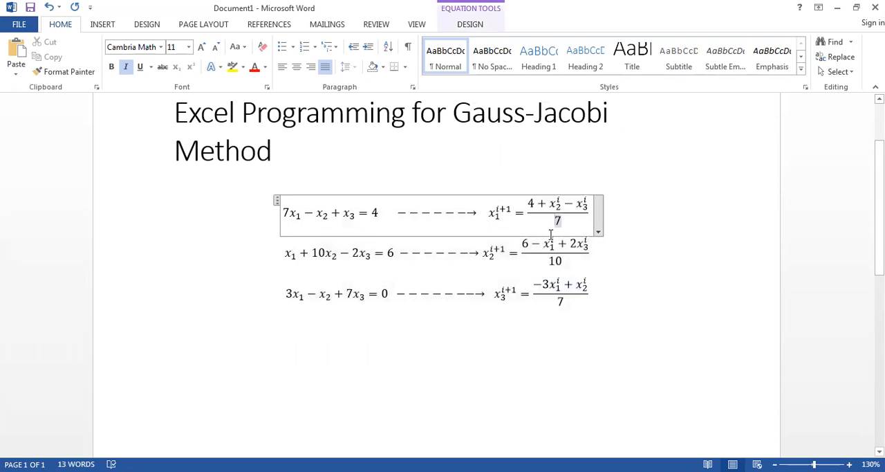
pyautogui.click(616, 304)
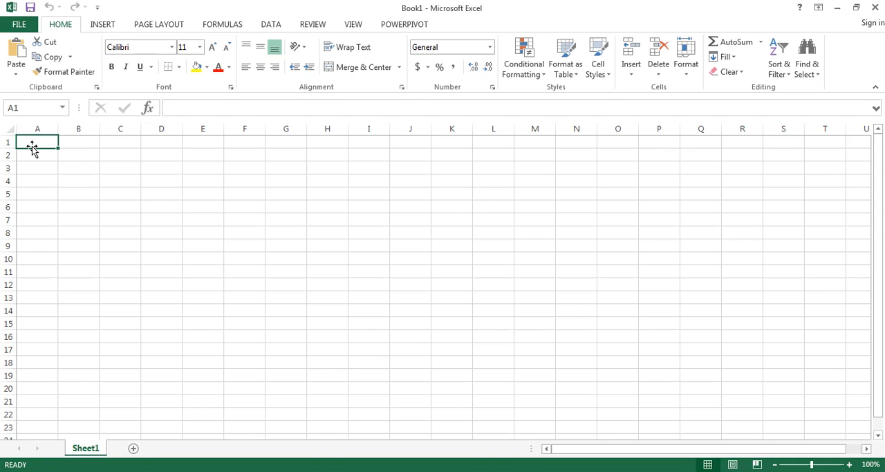
# - In the blank Excel workbook, enter the headers i, x1i, x2i and x3i in cells A1 to D1
pyautogui.write('i')
pyautogui.press('Tab')
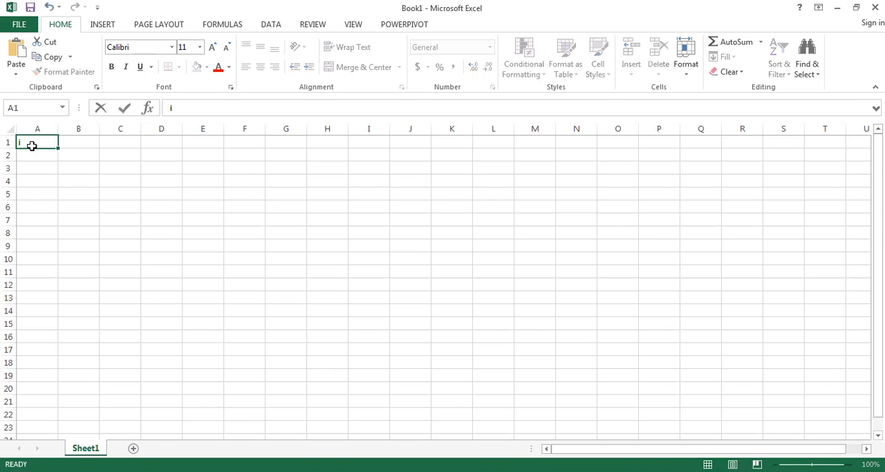
pyautogui.write('x1i')
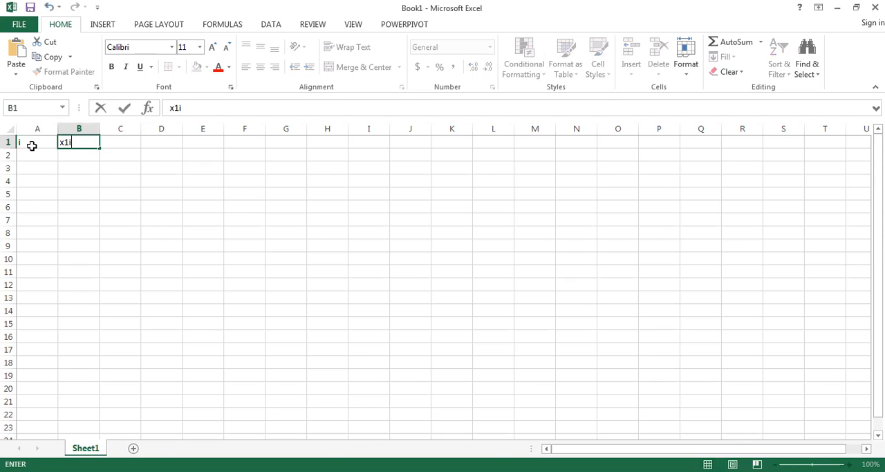
pyautogui.press('Tab')
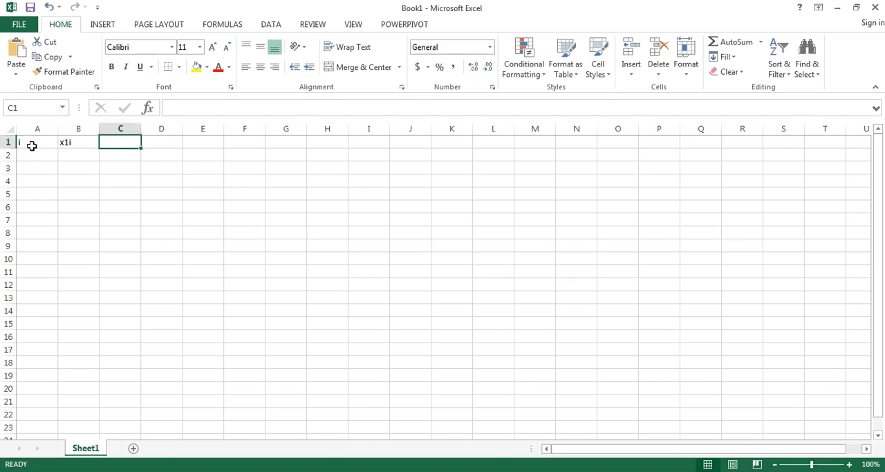
pyautogui.write('x2i')
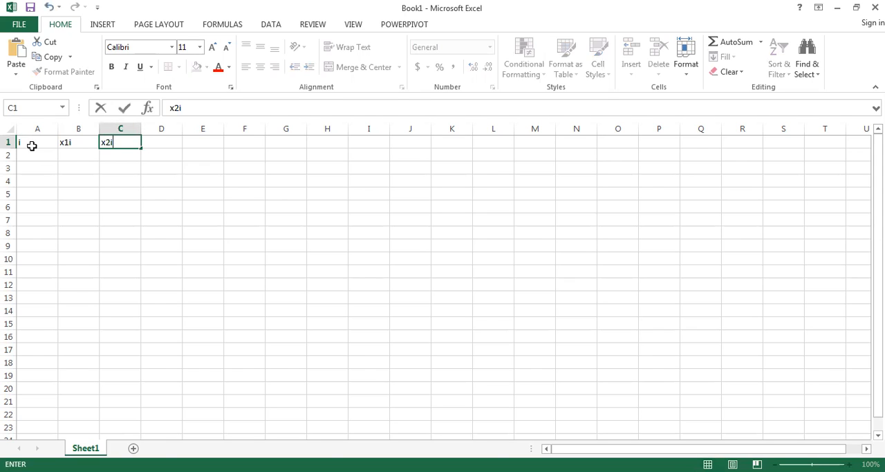
pyautogui.press('Tab')
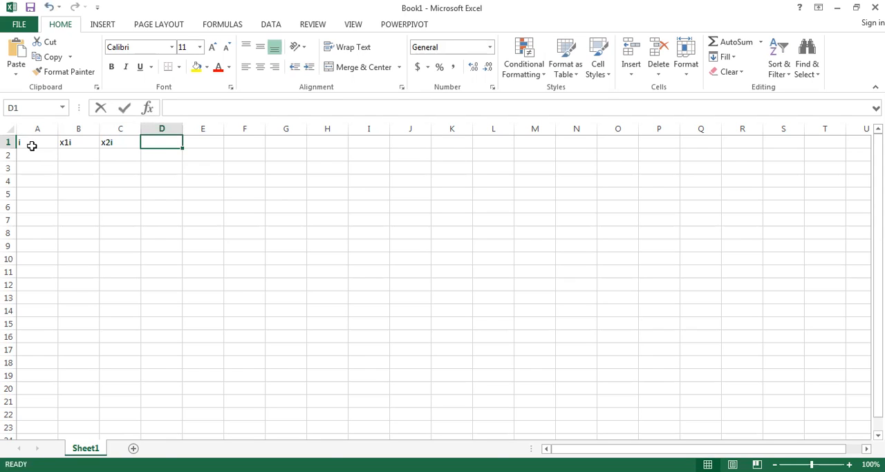
pyautogui.write('x3i')
pyautogui.press('Tab')
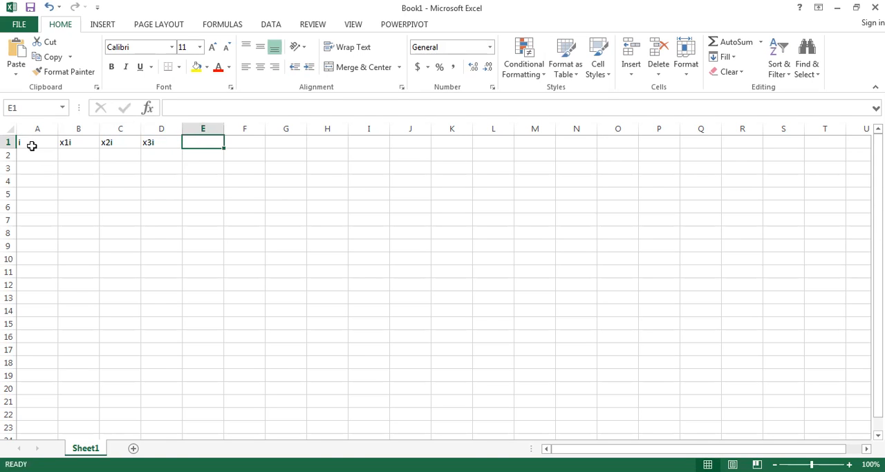
# - Enter the next-iteration headers x1i+1, x2i+1 and x3i+1 in cells E1 to G1
pyautogui.write('x1')
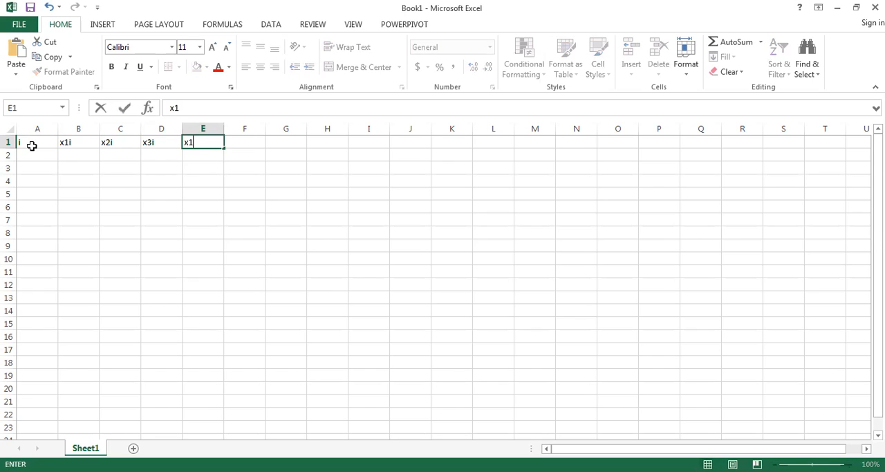
pyautogui.write('i+1')
pyautogui.press('Tab')
pyautogui.write('x2i')
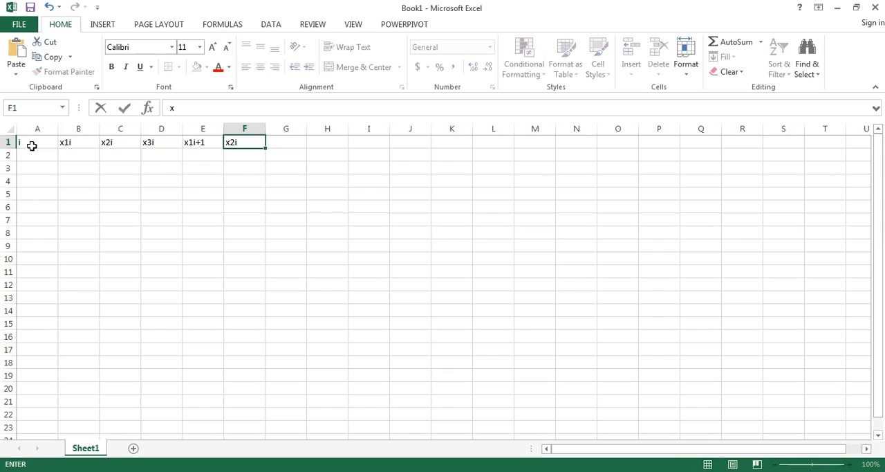
pyautogui.hotkey('ctrl', 'Return')
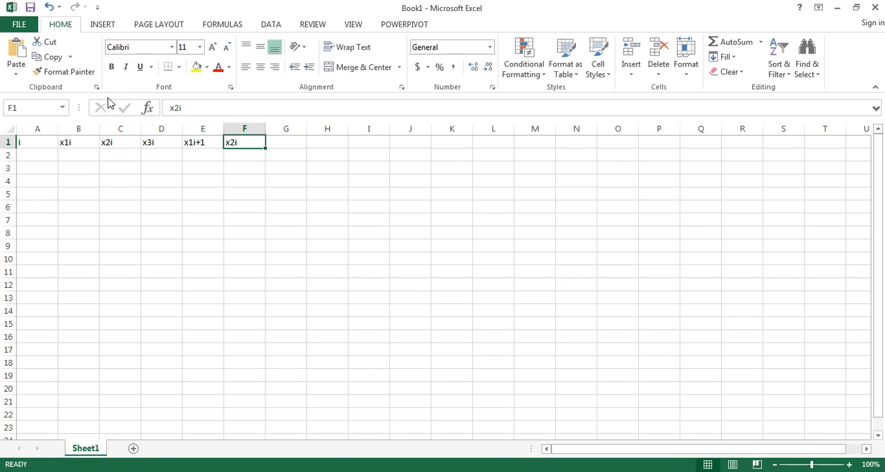
pyautogui.click(200, 105)
pyautogui.write('+1')
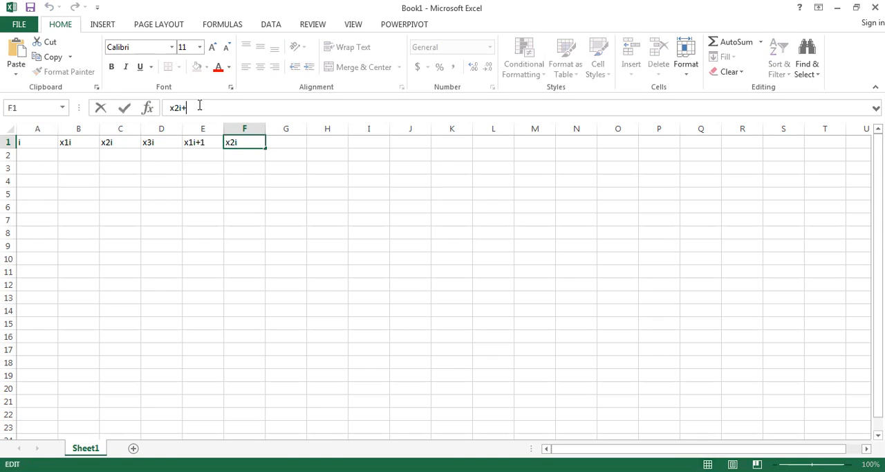
pyautogui.press('Return')
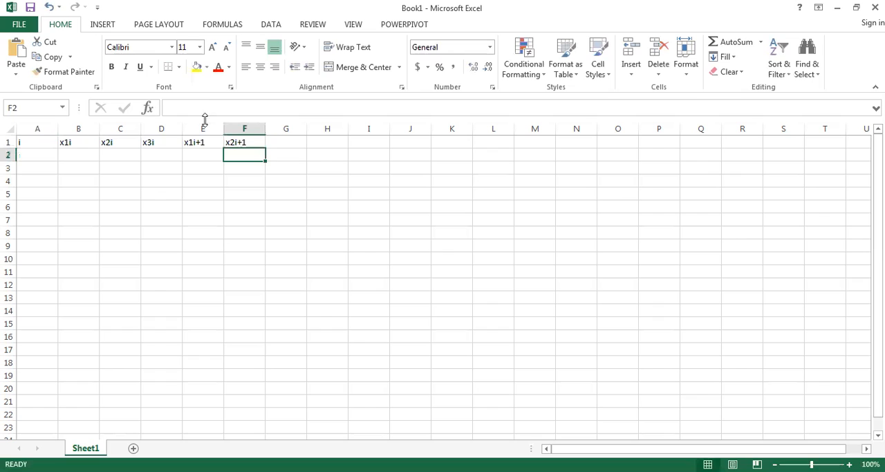
pyautogui.click(293, 142)
pyautogui.write('x3')
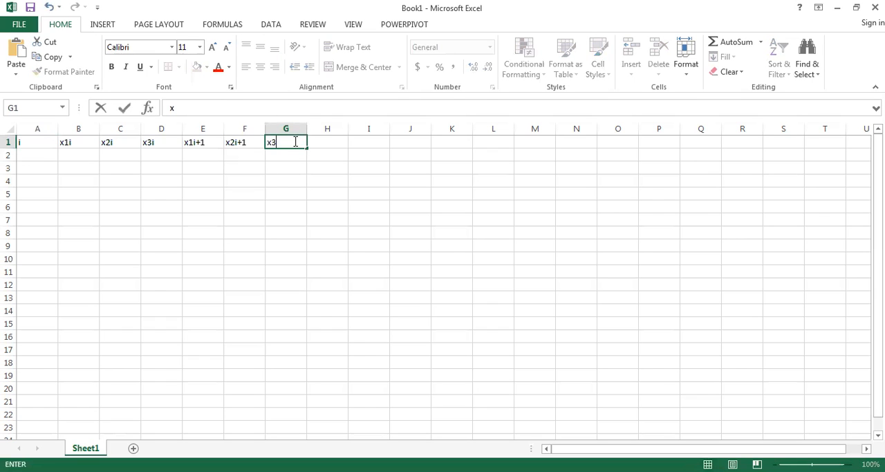
pyautogui.write('i+1')
# - Enter the error headers error x1, error x2 and error x3 in cells H1 to J1
pyautogui.click(330, 142)
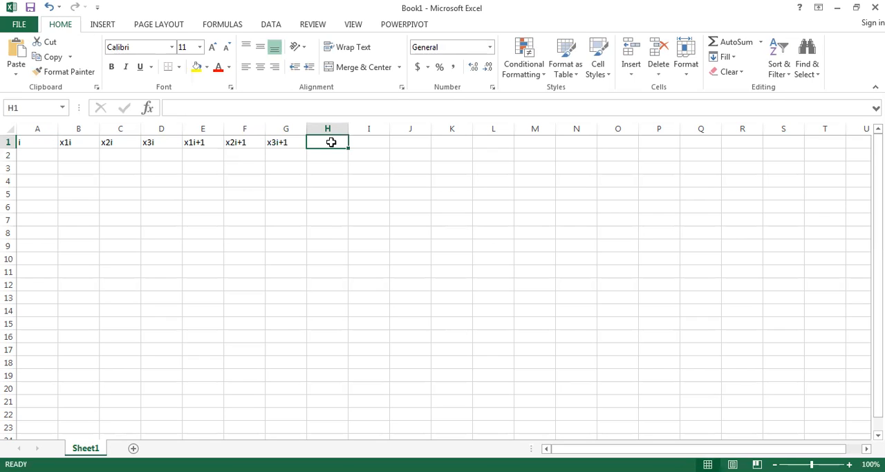
pyautogui.write('error ')
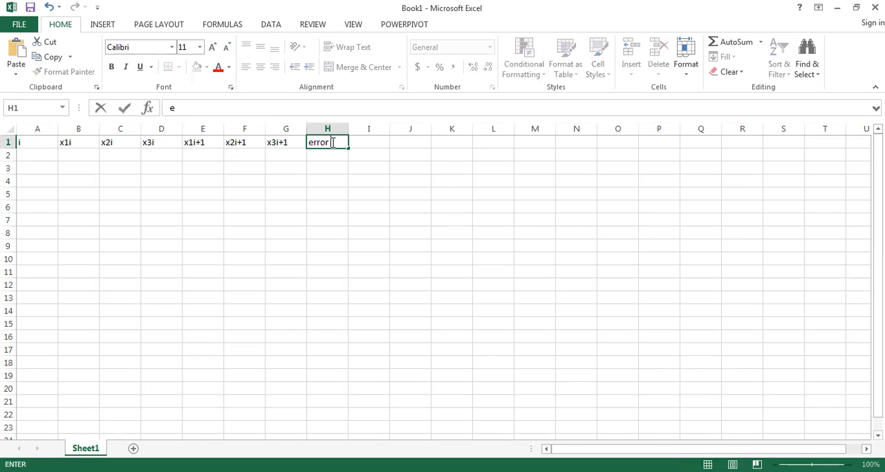
pyautogui.write('x1')
pyautogui.click(373, 137)
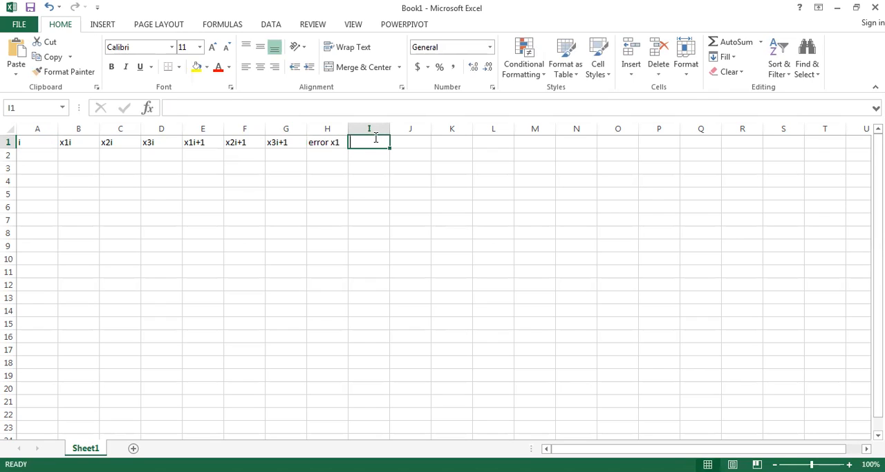
pyautogui.write('error x2')
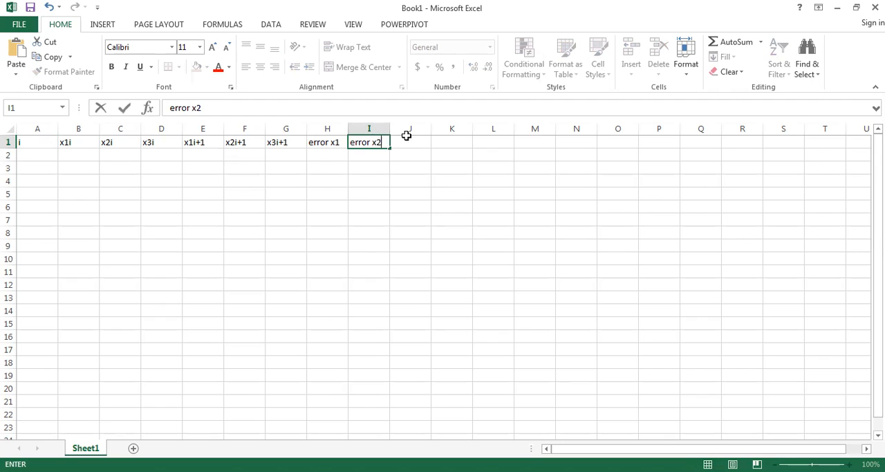
pyautogui.click(419, 139)
pyautogui.write('e')
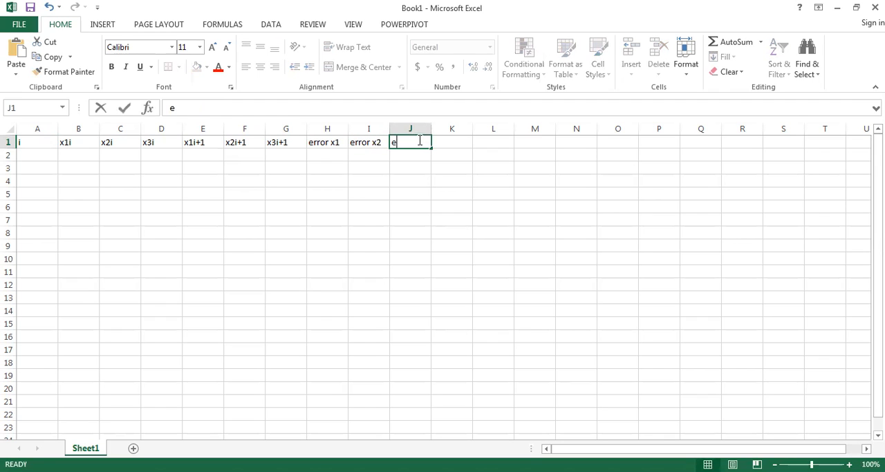
pyautogui.write('rror x3')
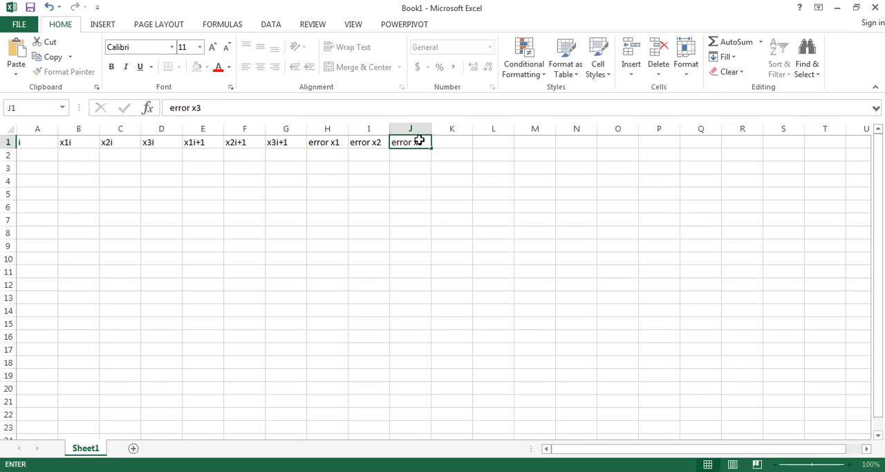
pyautogui.press('Return')
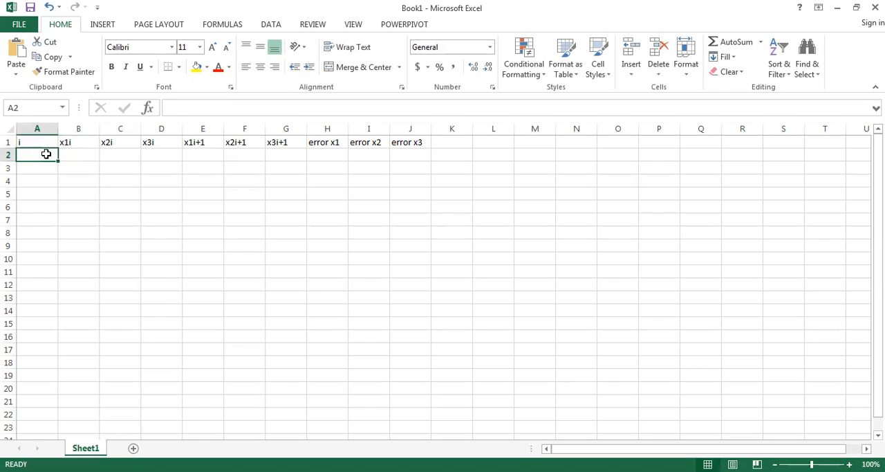
# - Enter 0 as the starting iteration number and initial guesses in cells A2 to D2
pyautogui.write('0')
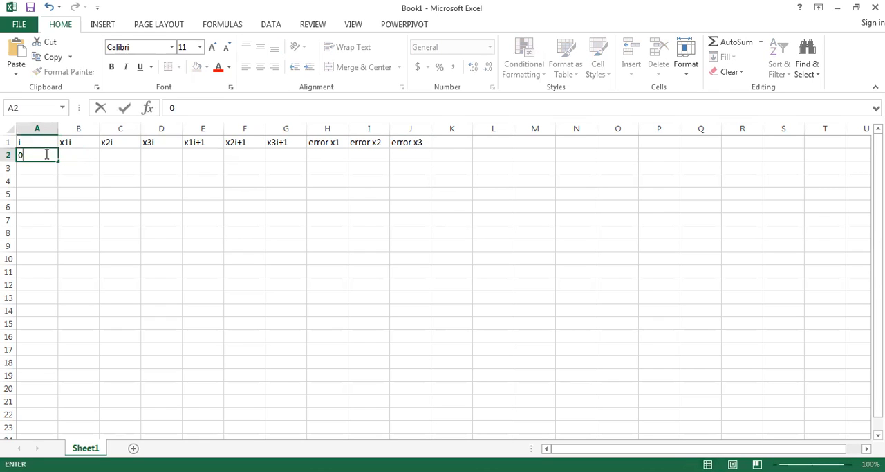
pyautogui.press('Tab')
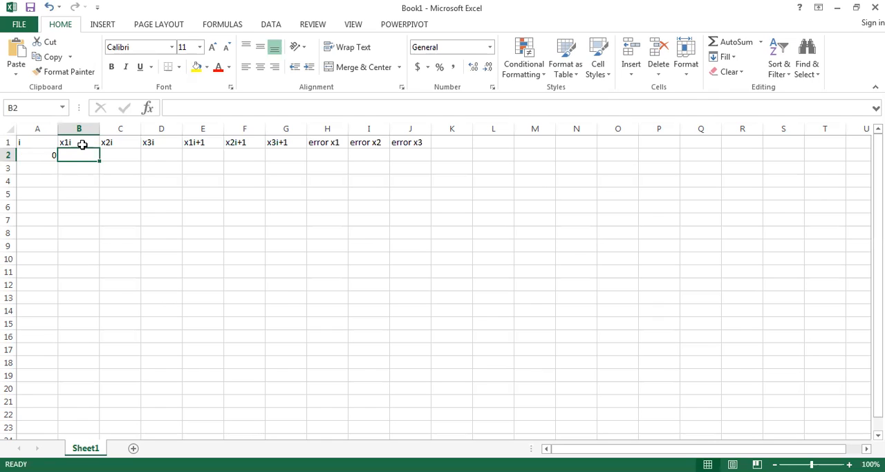
pyautogui.write('0')
pyautogui.press('Tab')
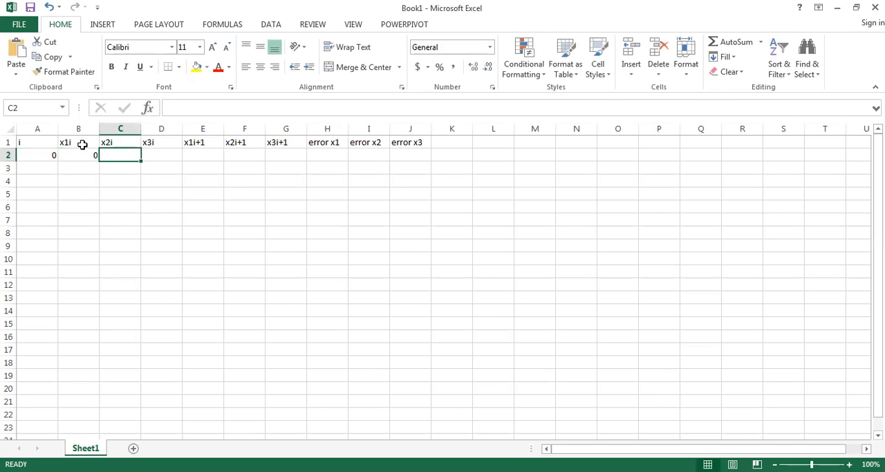
pyautogui.write('0')
pyautogui.press('Tab')
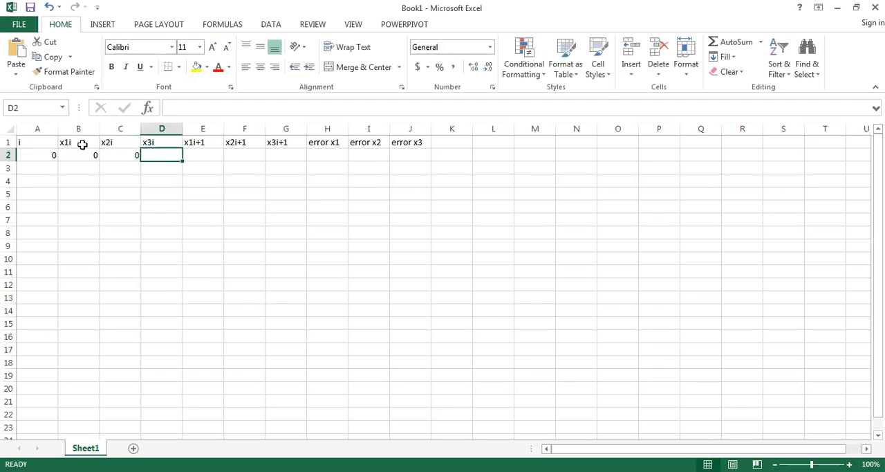
pyautogui.write('0')
pyautogui.press('Tab')
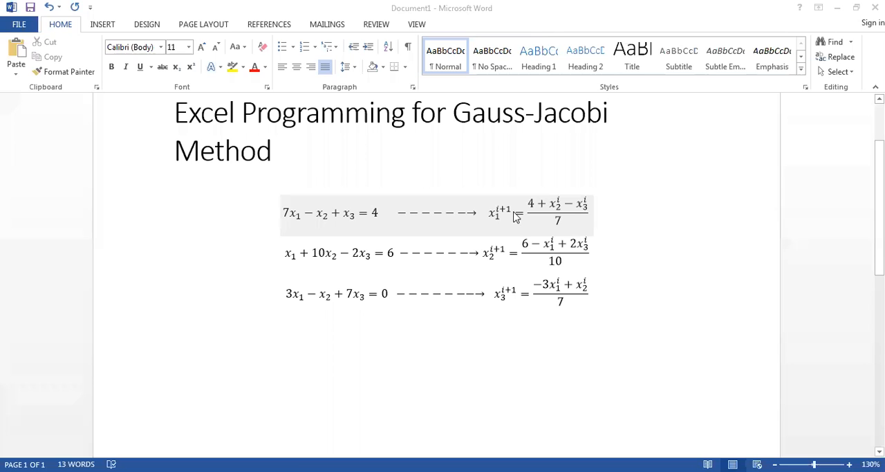
# - Check the first iteration equation in Word, and begin the x1i+1 formula in Excel cell E2 with =4+
pyautogui.moveTo(593, 213); pyautogui.dragTo(532, 213)
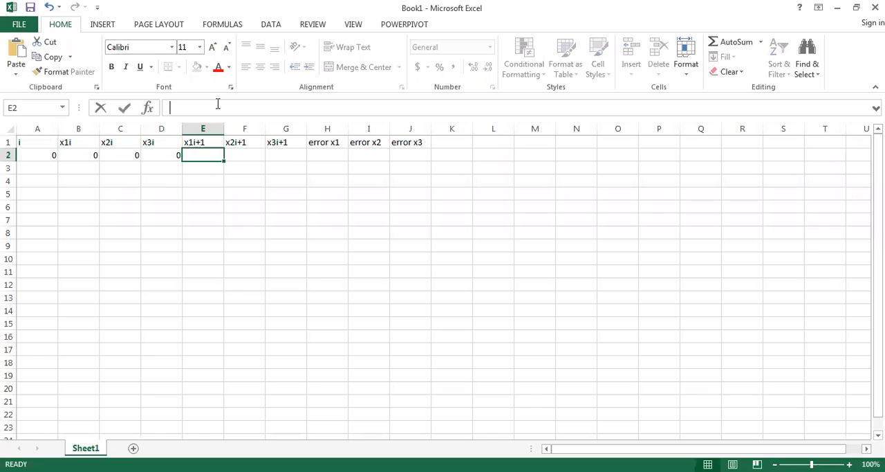
pyautogui.click(217, 103)
pyautogui.write('=4+')
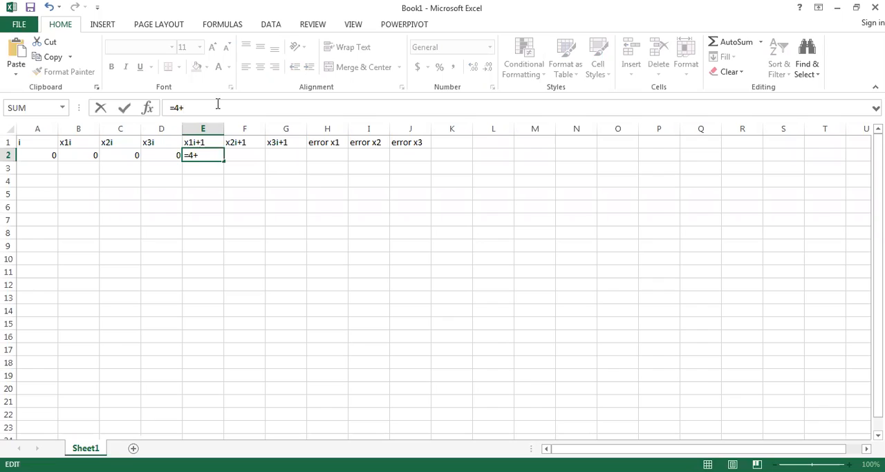
pyautogui.click(128, 154)
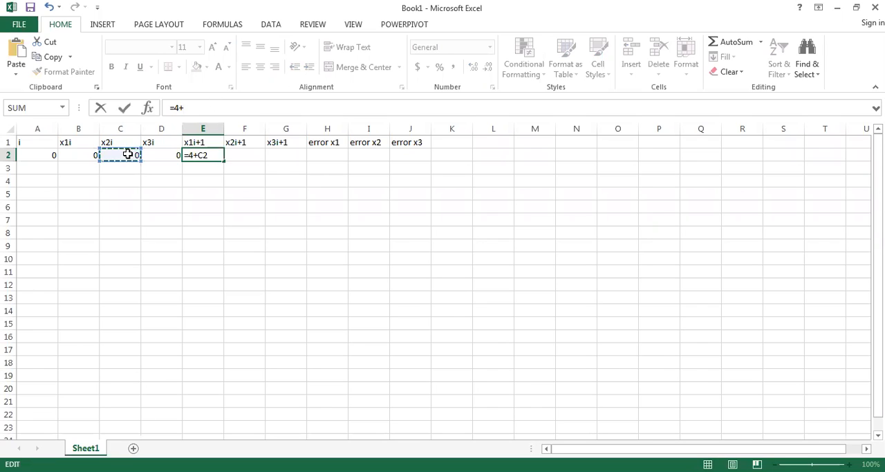
pyautogui.write('-')
pyautogui.click(159, 156)
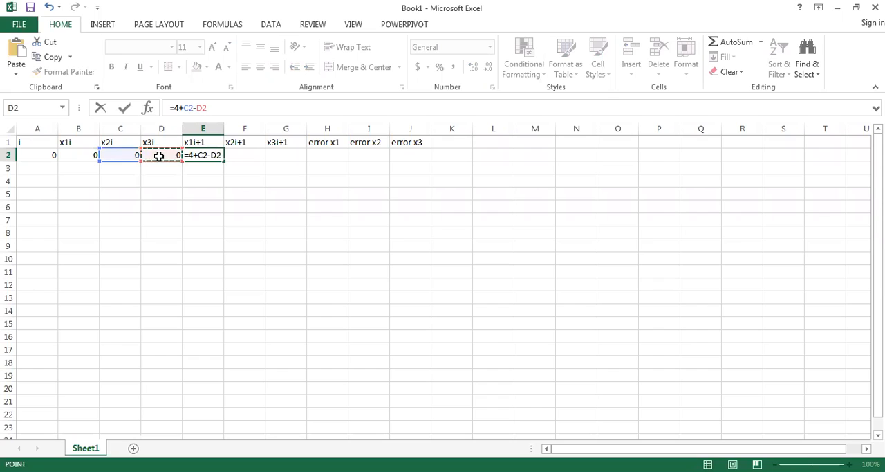
pyautogui.press('Left')
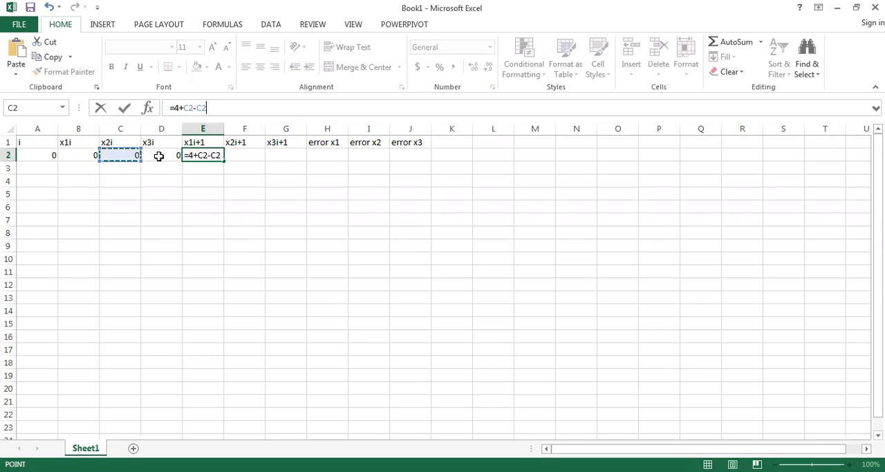
pyautogui.press('BackSpace')
pyautogui.press('BackSpace')
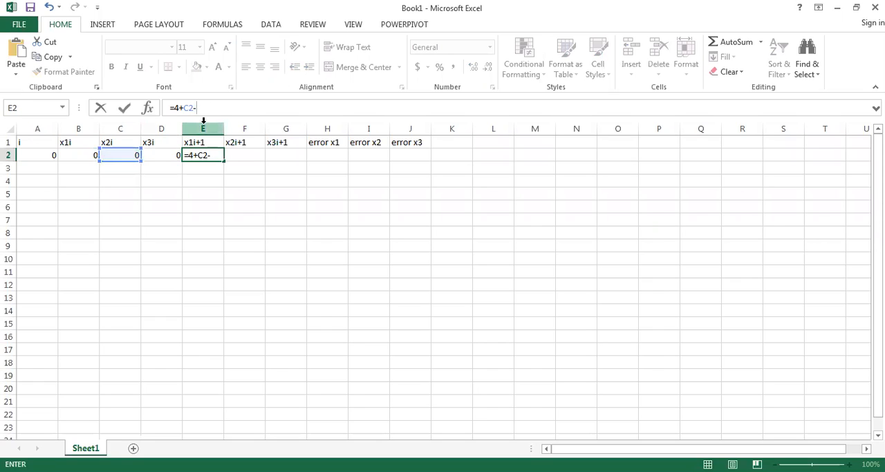
pyautogui.click(128, 154)
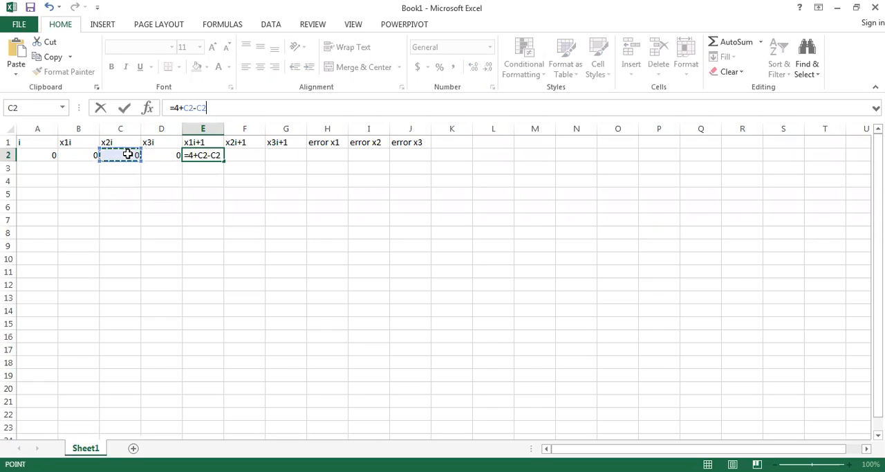
pyautogui.press('BackSpace')
pyautogui.press('BackSpace')
pyautogui.press('BackSpace')
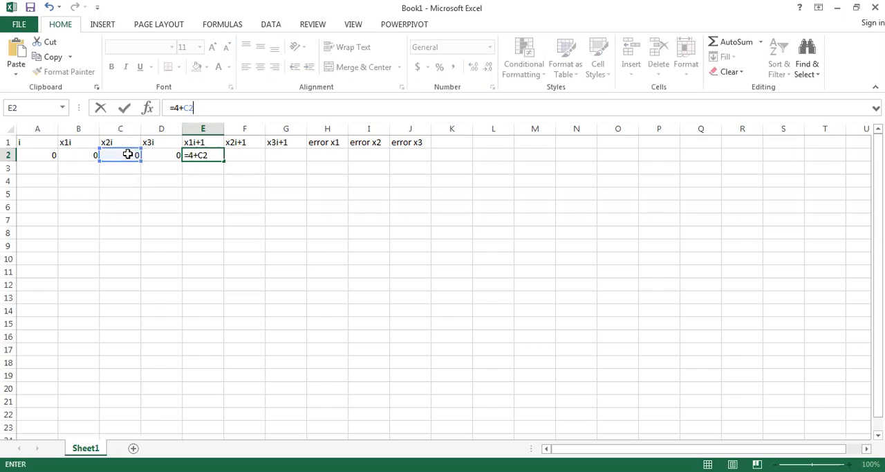
pyautogui.press('BackSpace')
pyautogui.press('BackSpace')
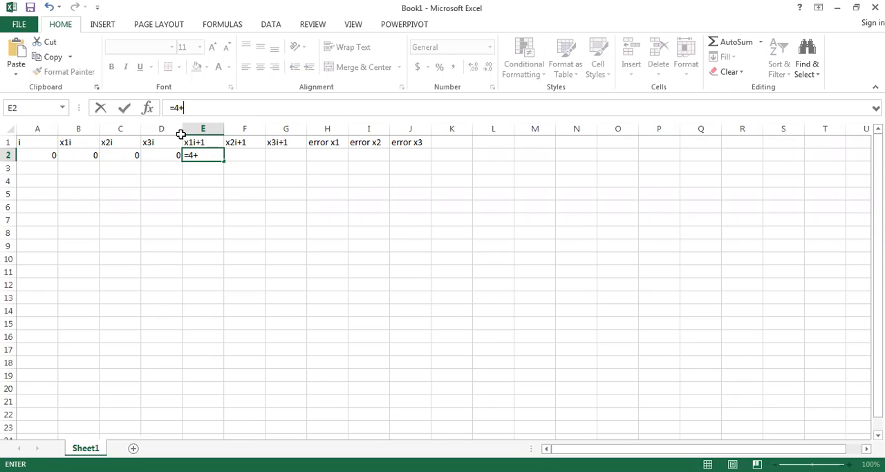
# - Complete the x1i+1 formula in cell E2 as =(4+C2-D2)/7
pyautogui.click(124, 155)
pyautogui.write('-')
pyautogui.click(158, 156)
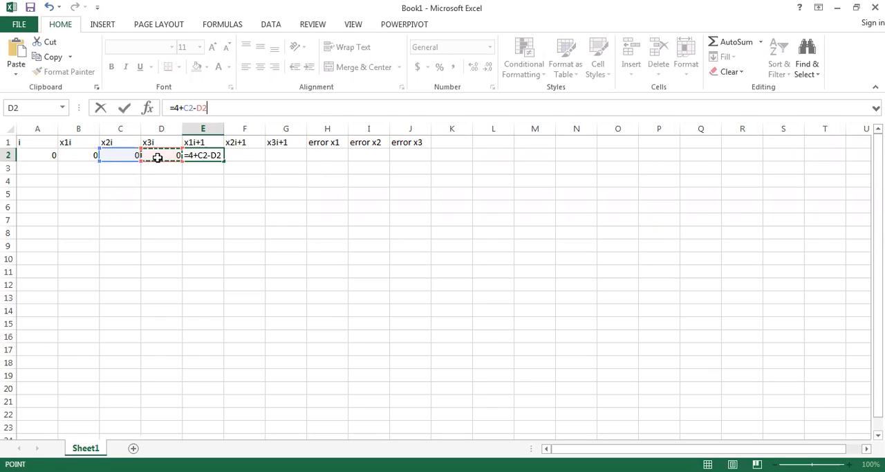
pyautogui.click(178, 109)
pyautogui.write('(')
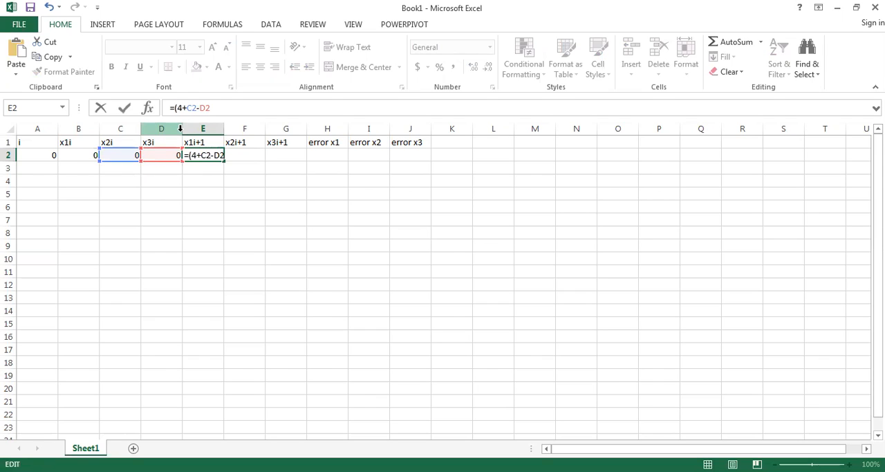
pyautogui.press('End')
pyautogui.write(')/7')
pyautogui.press('Return')
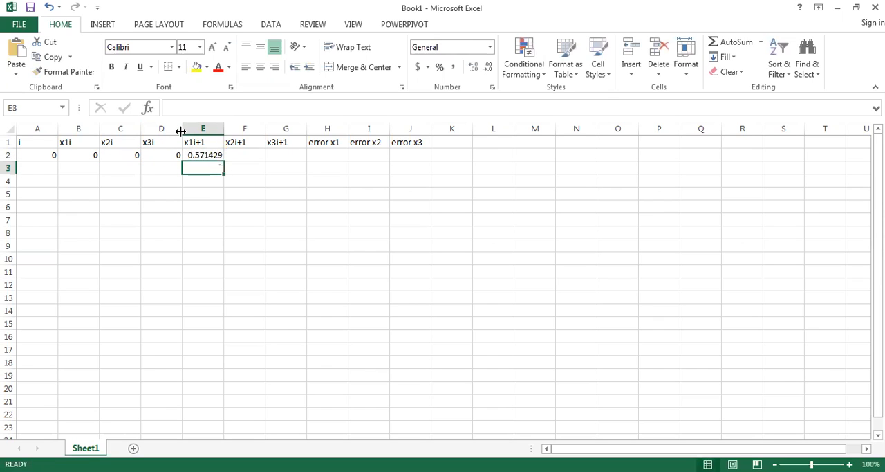
pyautogui.click(219, 155)
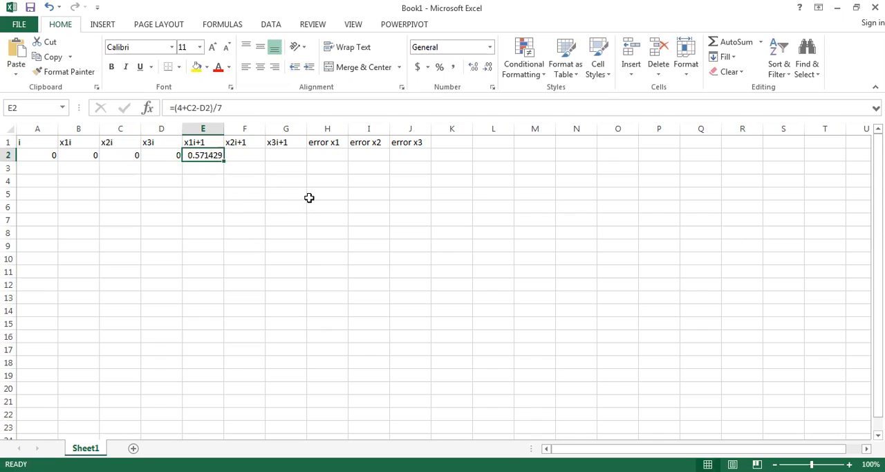
# - Check the second iteration equation in Word, and begin the x2i+1 formula in Excel cell F2 with =6-
pyautogui.click(256, 155)
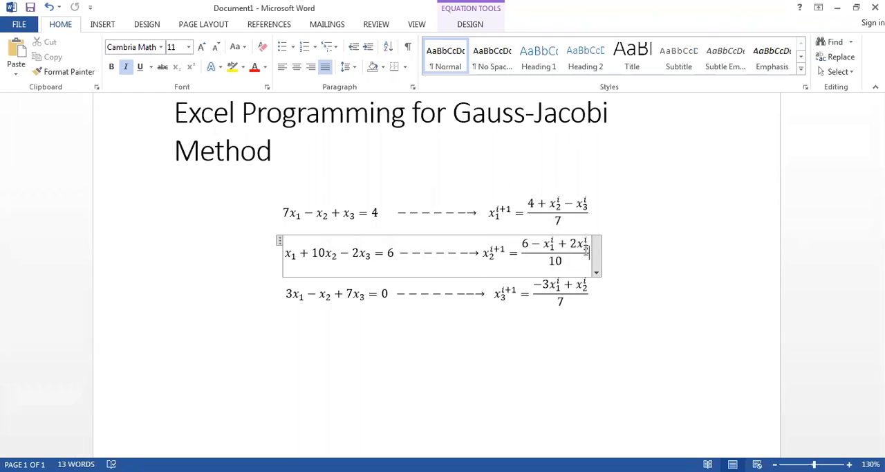
pyautogui.moveTo(591, 250); pyautogui.dragTo(581, 250)
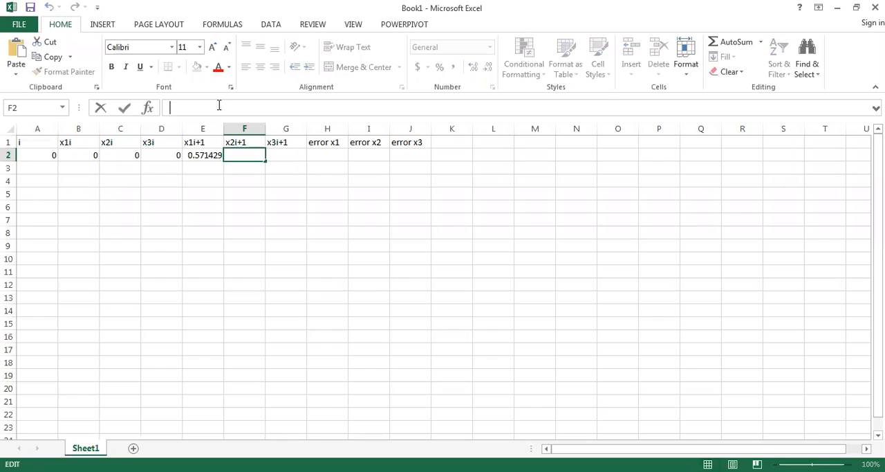
pyautogui.write('=')
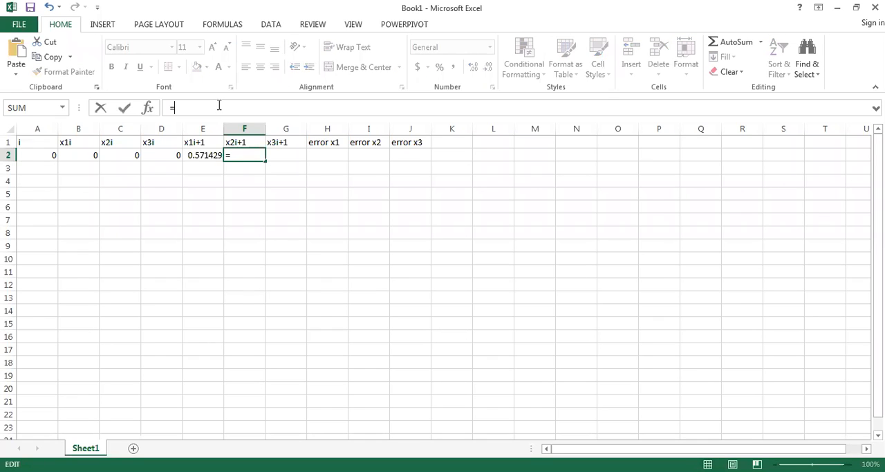
pyautogui.write('6-')
pyautogui.click(88, 154)
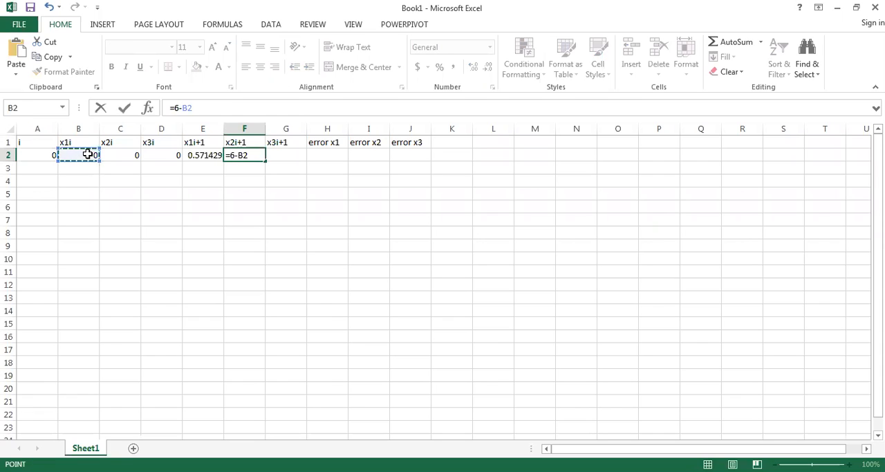
pyautogui.write('+2*')
pyautogui.click(167, 151)
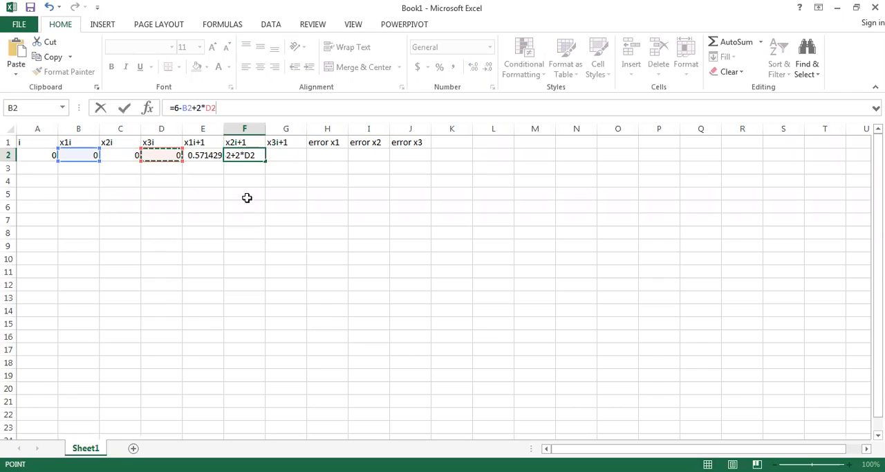
pyautogui.press('Left')
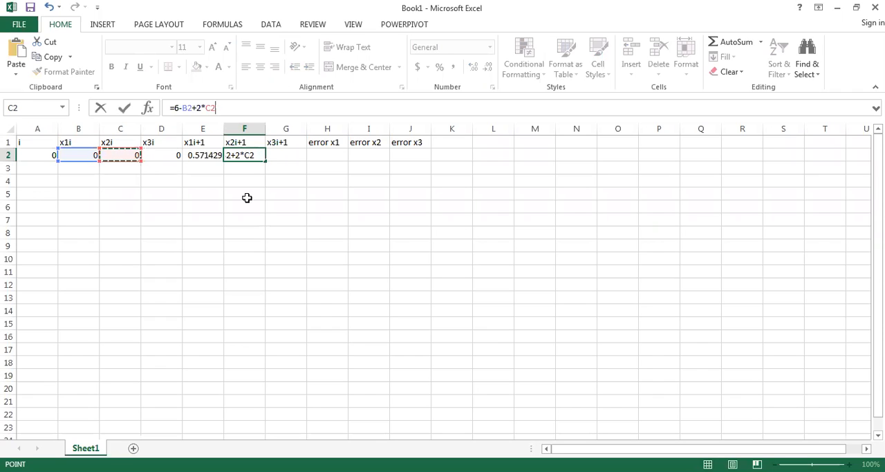
pyautogui.press('Right')
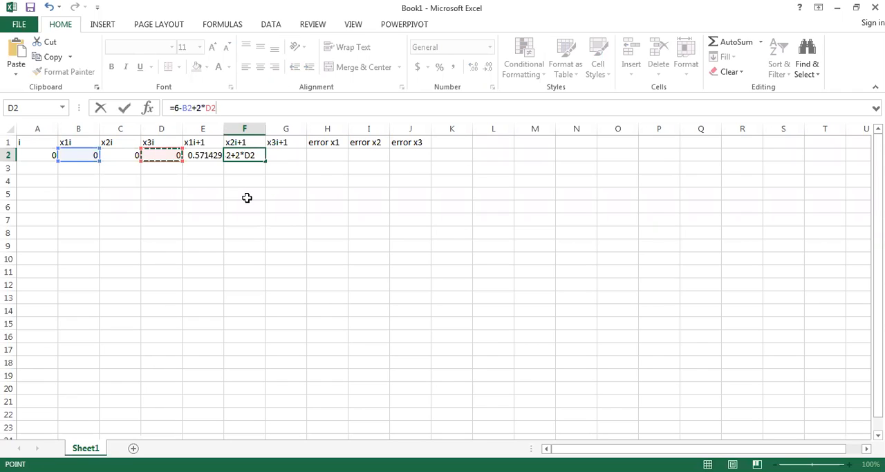
pyautogui.click(253, 104)
pyautogui.press('BackSpace')
pyautogui.press('BackSpace')
pyautogui.press('BackSpace')
pyautogui.press('BackSpace')
pyautogui.press('BackSpace')
pyautogui.press('BackSpace')
pyautogui.press('BackSpace')
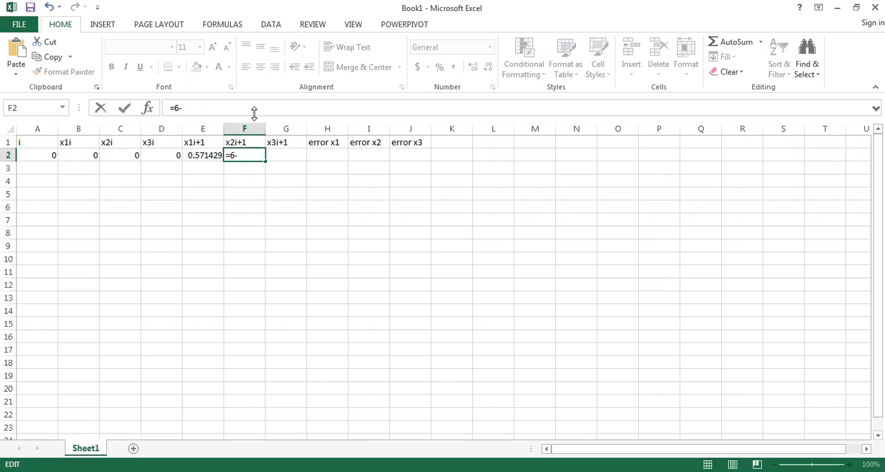
# - Complete the x2i+1 formula in cell F2 as =(6-B2+2*D2)/10
pyautogui.click(64, 155)
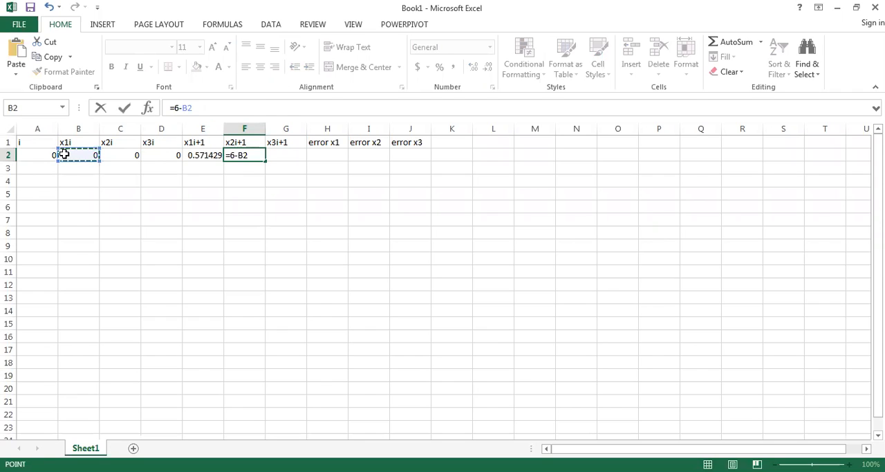
pyautogui.write('+2*')
pyautogui.click(158, 158)
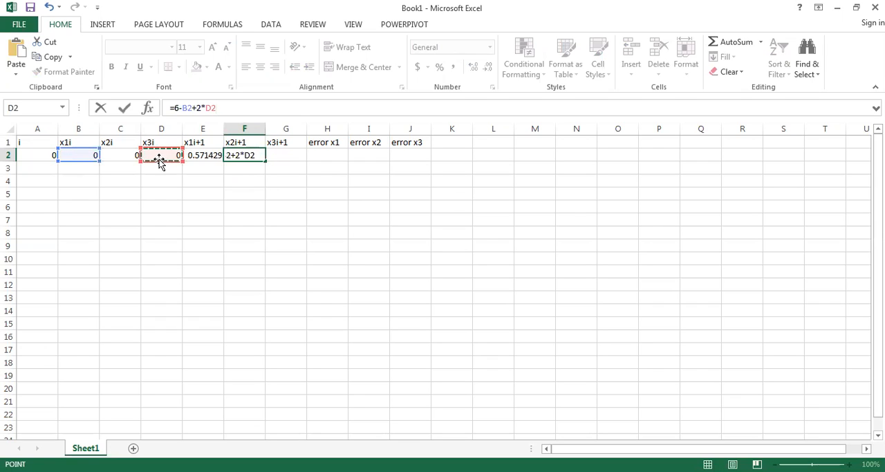
pyautogui.click(175, 108)
pyautogui.write('(')
pyautogui.press('Right')
pyautogui.press('Right')
pyautogui.press('Right')
pyautogui.press('Right')
pyautogui.press('Right')
pyautogui.press('Right')
pyautogui.press('Right')
pyautogui.press('Right')
pyautogui.press('Right')
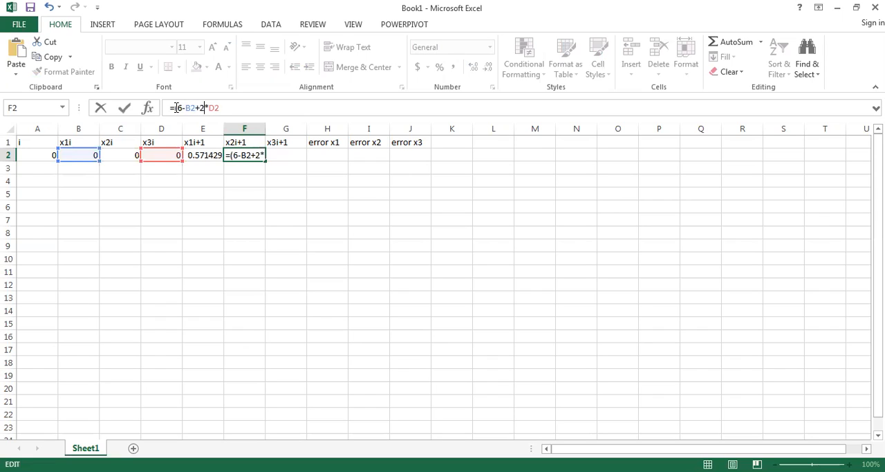
pyautogui.write(')/10')
pyautogui.press('Return')
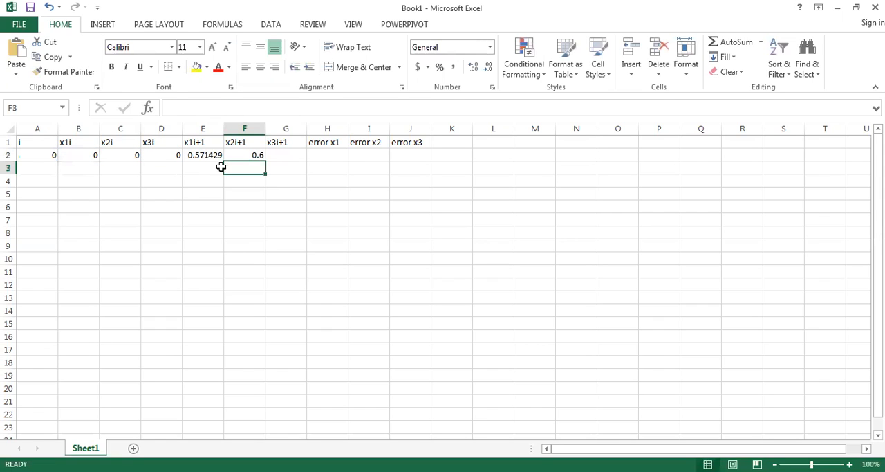
# - Begin the x3i+1 formula in cell G2 with an equals sign and check the third iteration equation in Word
pyautogui.click(253, 155)
pyautogui.click(282, 153)
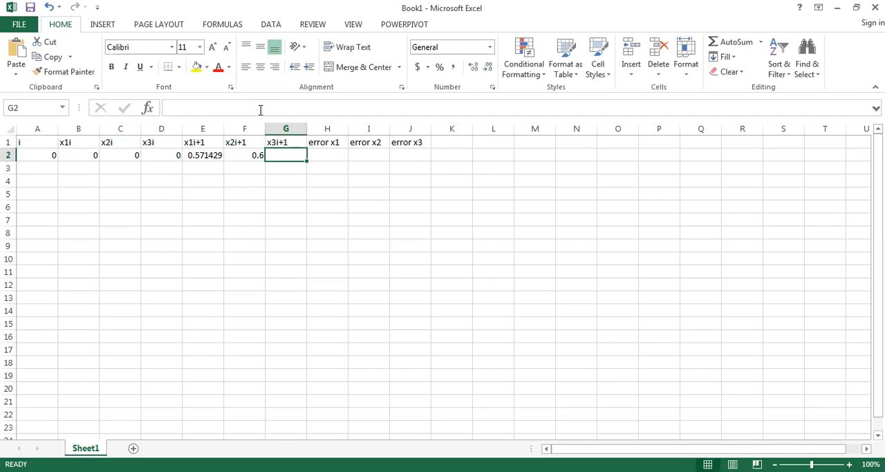
pyautogui.click(260, 110)
pyautogui.write('=')
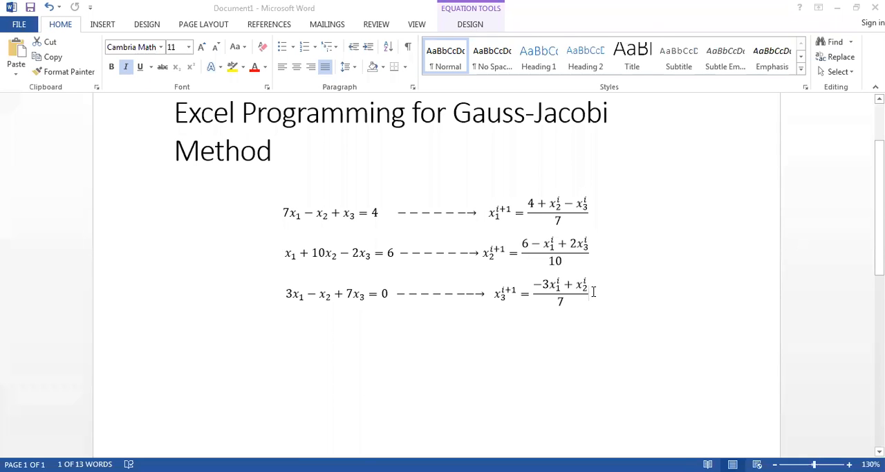
pyautogui.click(595, 294)
pyautogui.moveTo(588, 286); pyautogui.dragTo(553, 300)
pyautogui.click(507, 297)
pyautogui.click(571, 302)
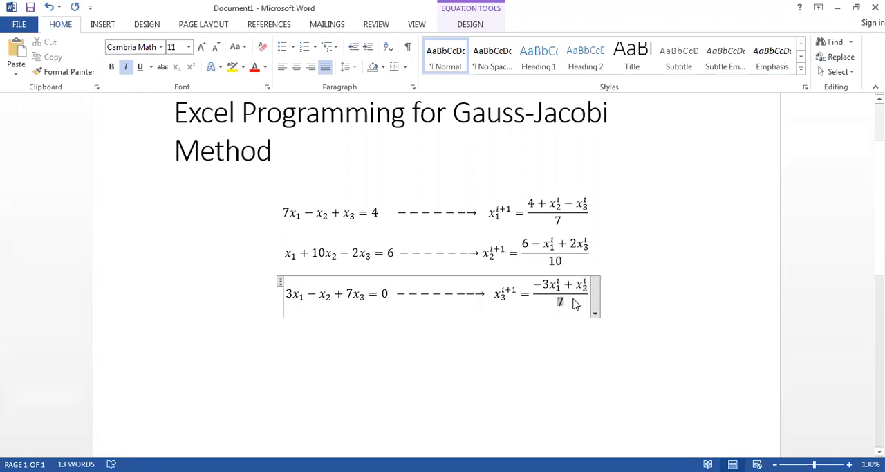
pyautogui.click(586, 289)
pyautogui.moveTo(588, 292); pyautogui.dragTo(550, 292)
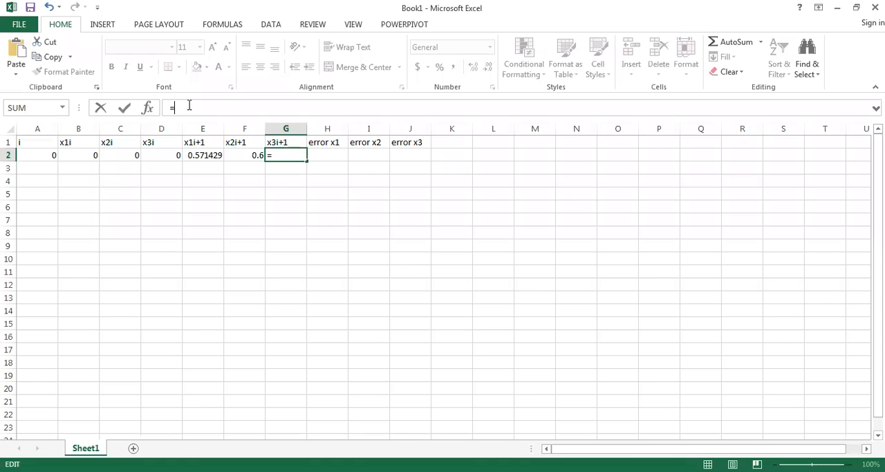
# - Complete the x3i+1 formula in Excel cell G2 as =(-3*B2+C2)/7
pyautogui.write('3*')
pyautogui.click(83, 157)
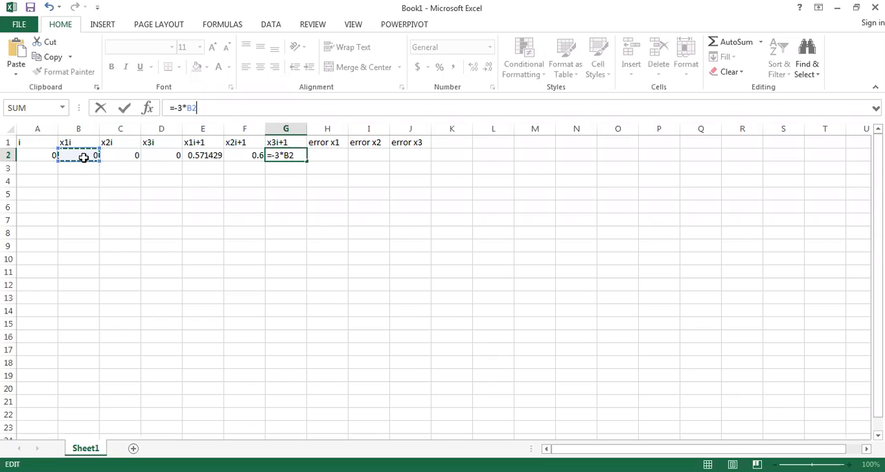
pyautogui.write('+')
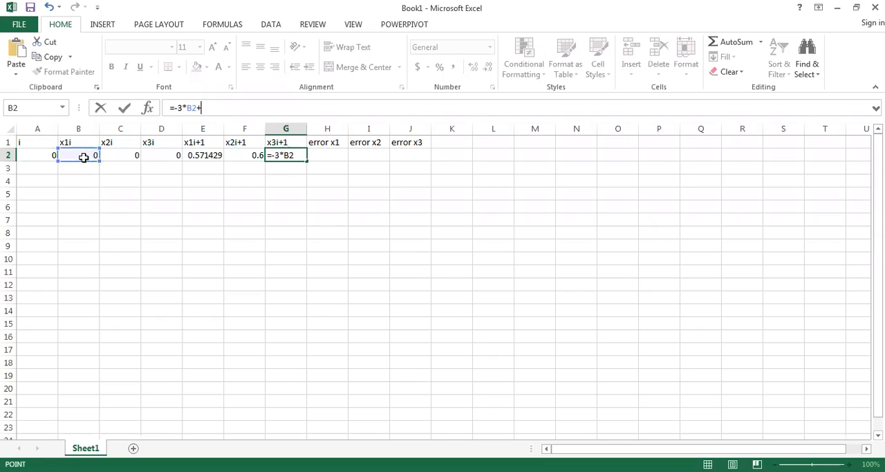
pyautogui.click(125, 154)
pyautogui.click(174, 106)
pyautogui.write('(')
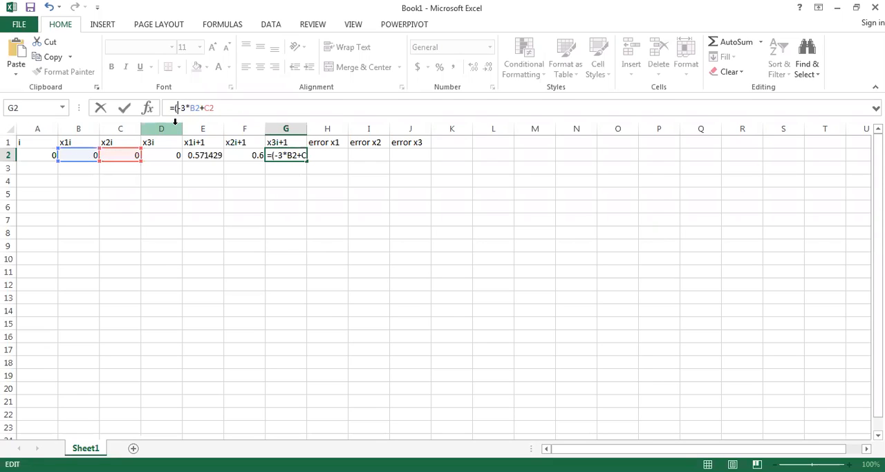
pyautogui.press('Right')
pyautogui.write(')/7')
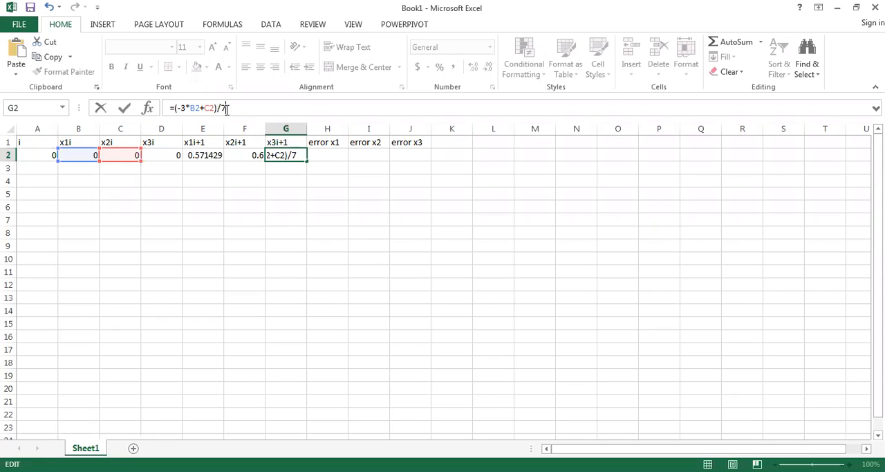
pyautogui.press('Return')
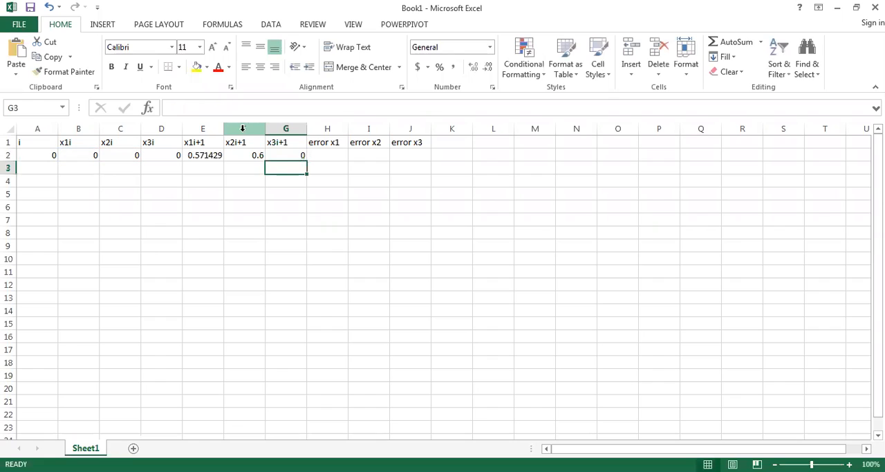
pyautogui.click(284, 158)
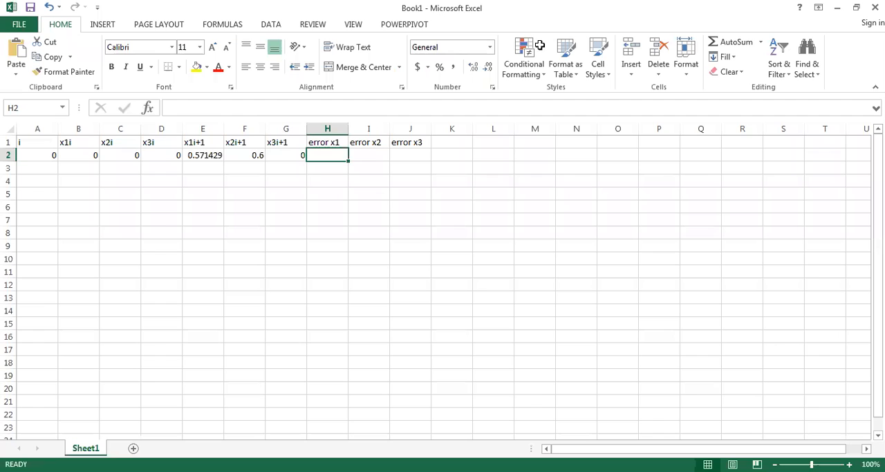
# - Enter 1 as the next iteration number in cell A3 and set its x1i value in B3 to =E2
pyautogui.click(377, 153)
pyautogui.click(419, 153)
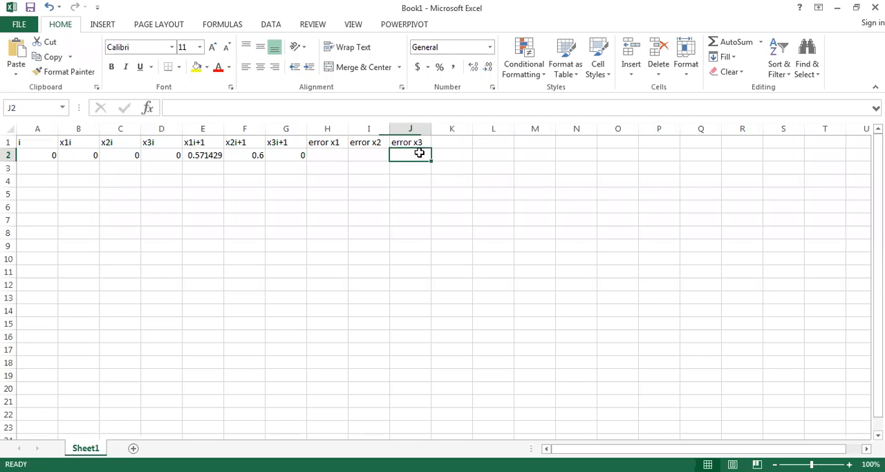
pyautogui.click(40, 167)
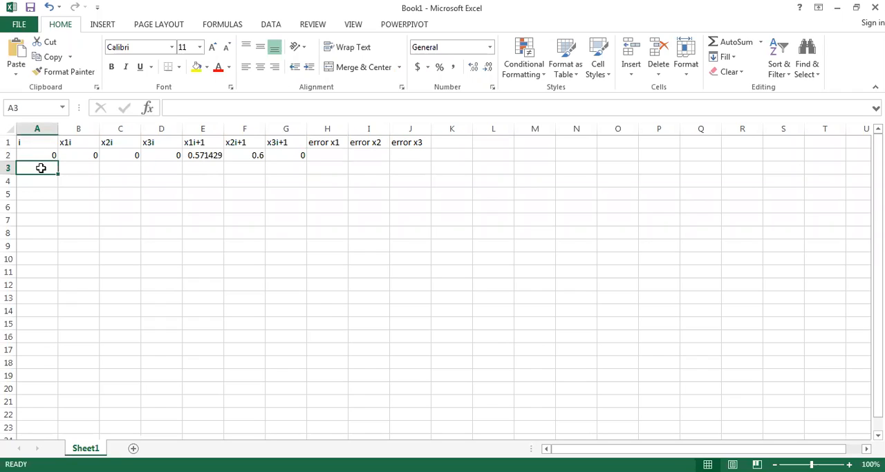
pyautogui.write('1')
pyautogui.press('Tab')
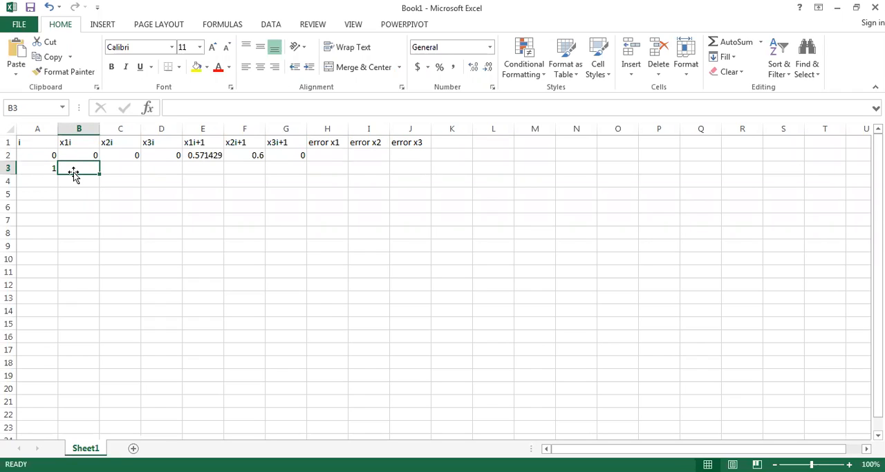
pyautogui.write('=')
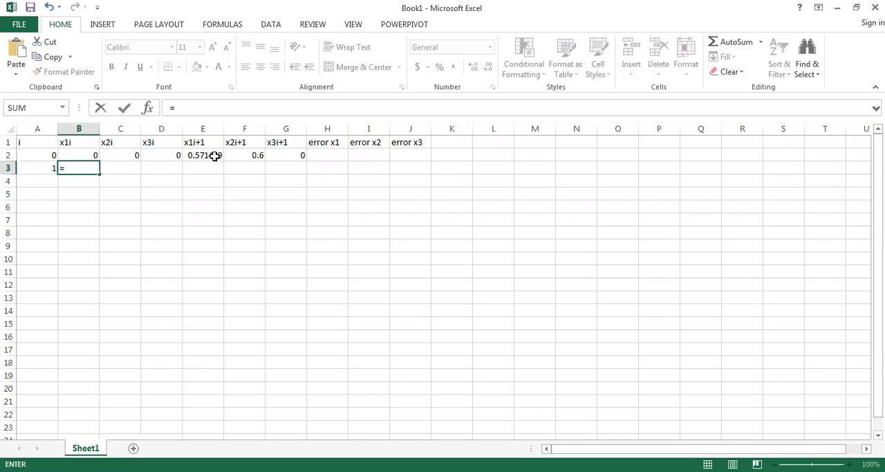
pyautogui.click(215, 156)
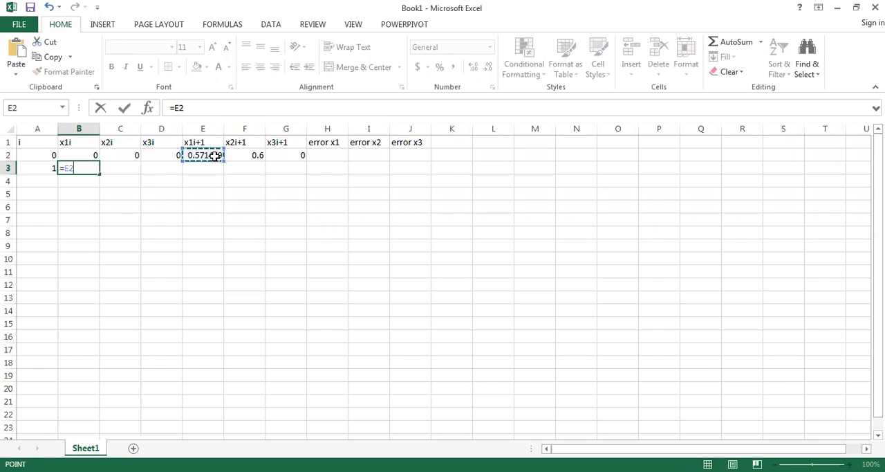
pyautogui.press('Return')
# - Set the x2i value for iteration 1 in cell C3 to =F2
pyautogui.click(122, 168)
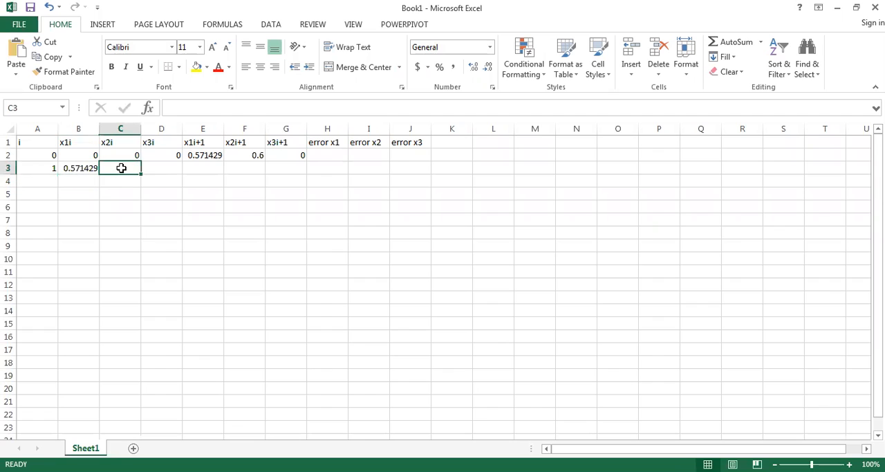
pyautogui.click(128, 140)
pyautogui.click(127, 171)
pyautogui.write('=')
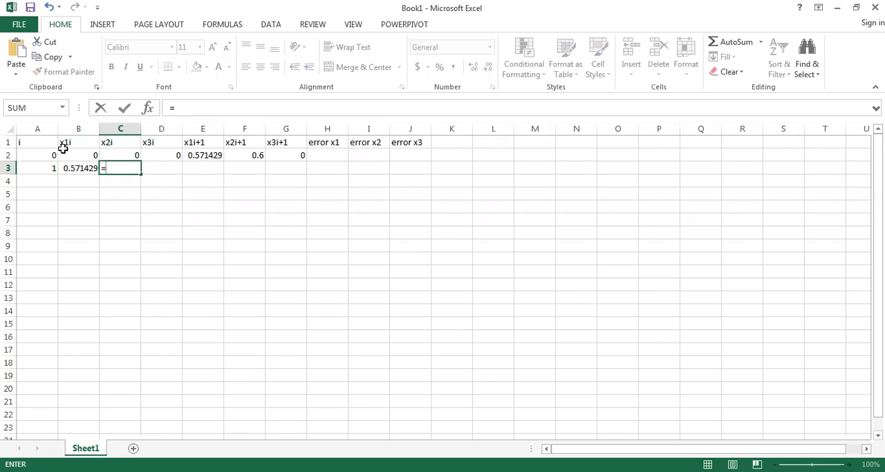
pyautogui.click(254, 155)
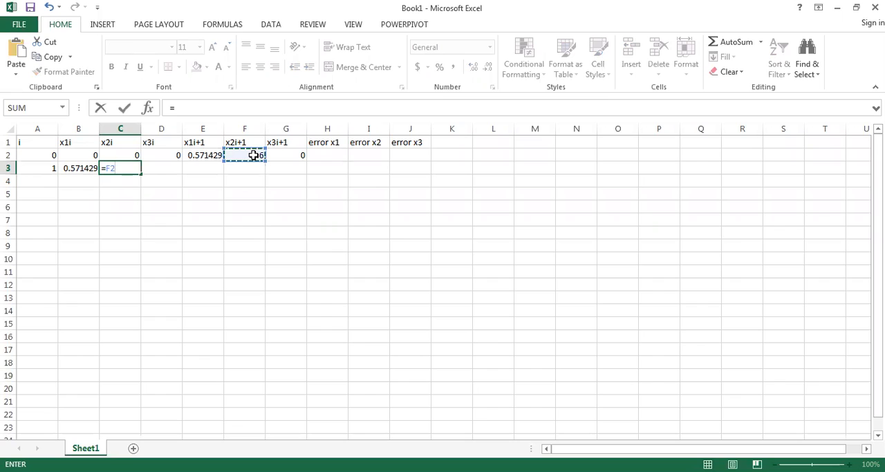
pyautogui.press('Return')
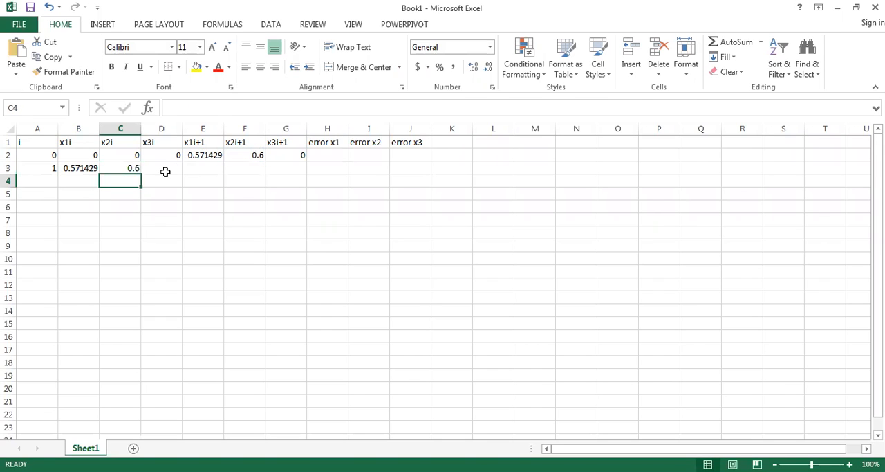
# - Set the x3i value for iteration 1 in cell D3 to =G2
pyautogui.click(167, 169)
pyautogui.write('=')
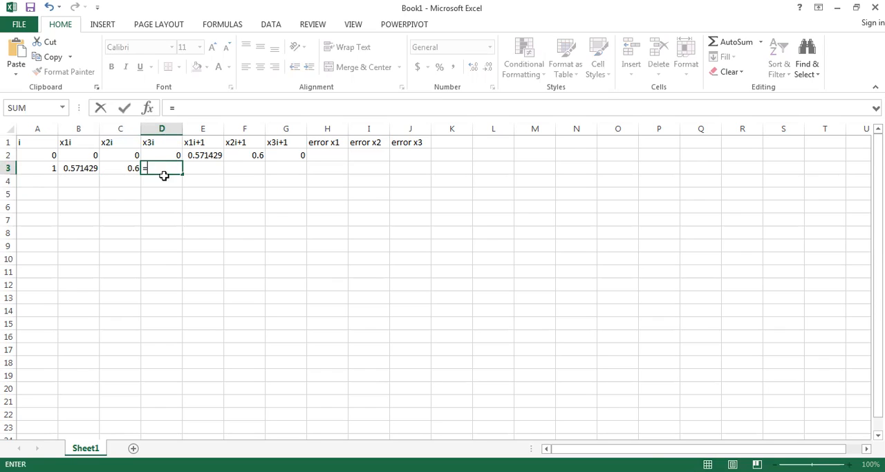
pyautogui.click(294, 154)
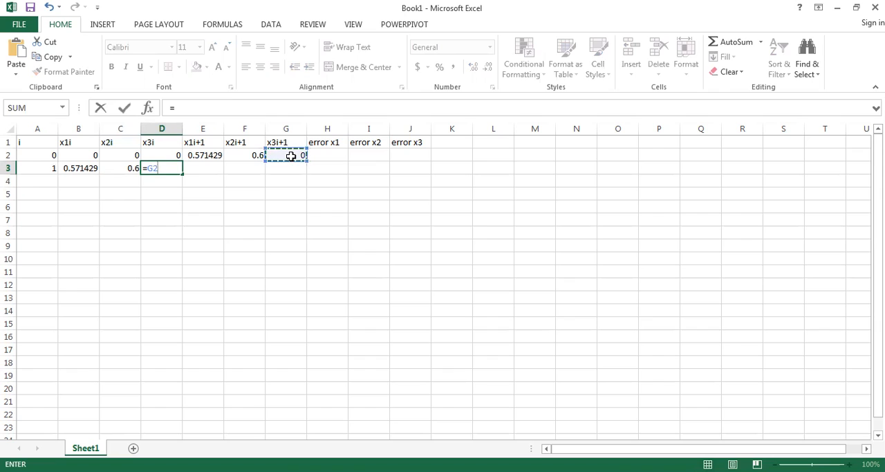
pyautogui.press('Return')
# - Fill the x1i+1, x2i+1 and x3i+1 formulas from cells E2 to G2 down into row 3
pyautogui.click(205, 165)
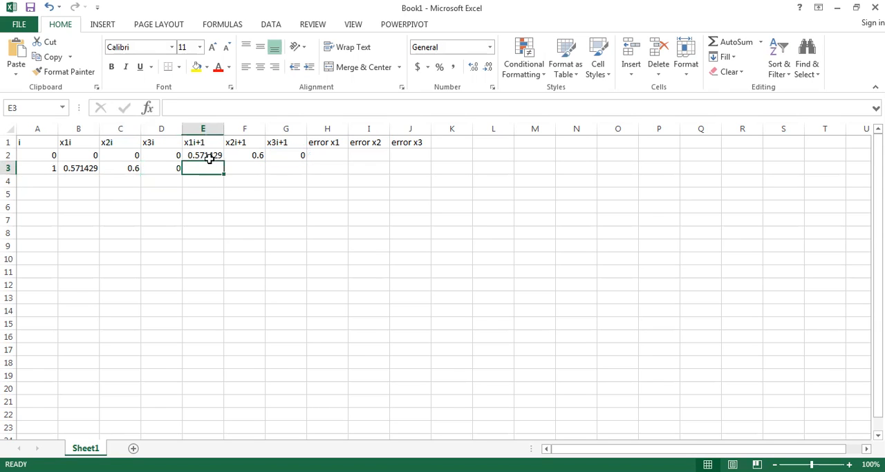
pyautogui.click(216, 154)
pyautogui.moveTo(224, 161); pyautogui.dragTo(311, 174)
pyautogui.click(263, 156)
pyautogui.click(305, 157)
# - Enter the error x1 formula =Abs(E3-E2) in cell H3
pyautogui.click(322, 164)
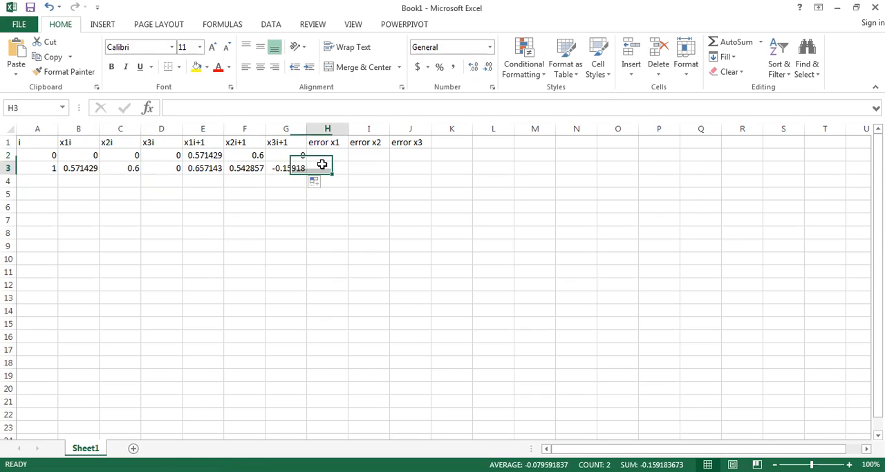
pyautogui.click(252, 111)
pyautogui.write('=')
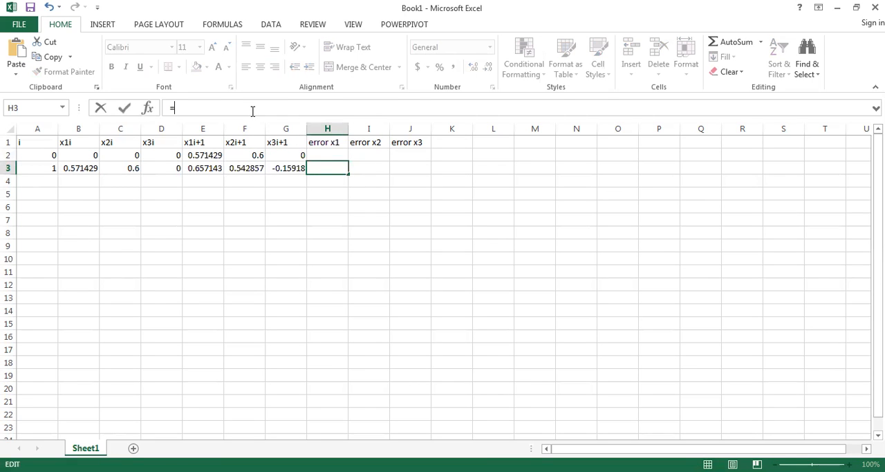
pyautogui.write('Abs')
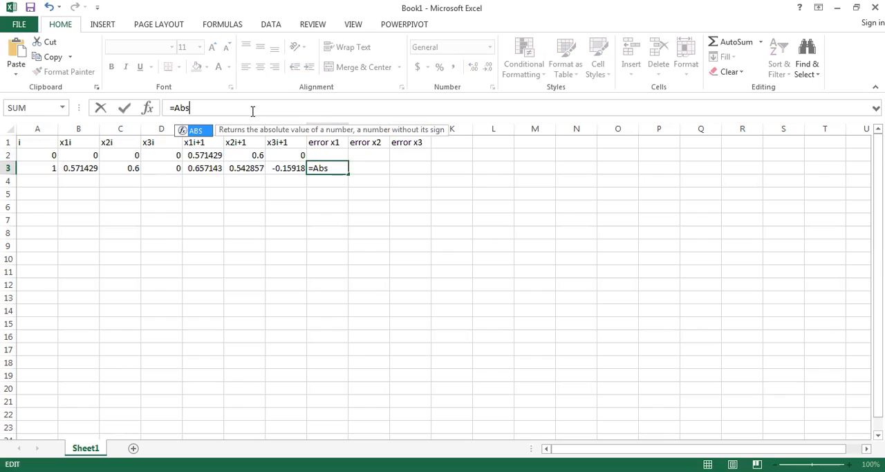
pyautogui.write('(')
pyautogui.click(197, 169)
pyautogui.write('-')
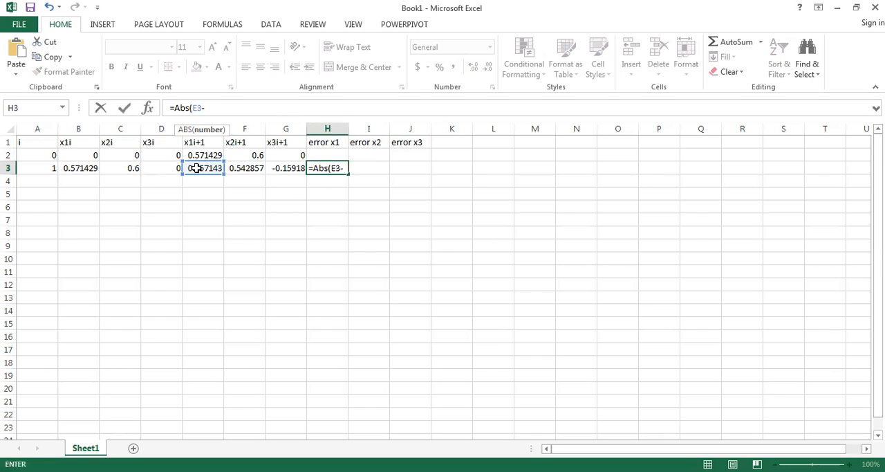
pyautogui.click(200, 155)
pyautogui.write(')')
pyautogui.press('Return')
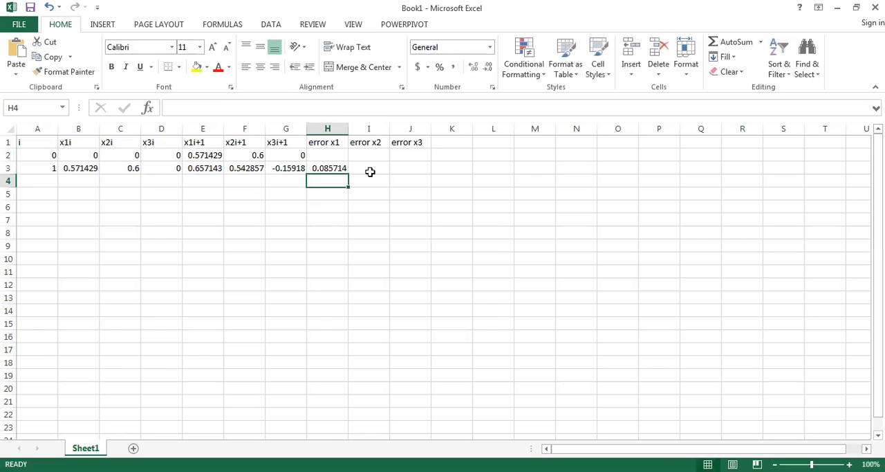
# - Enter the error x2 formula =Abs(F3-F2) in cell I3
pyautogui.click(371, 168)
pyautogui.write('=')
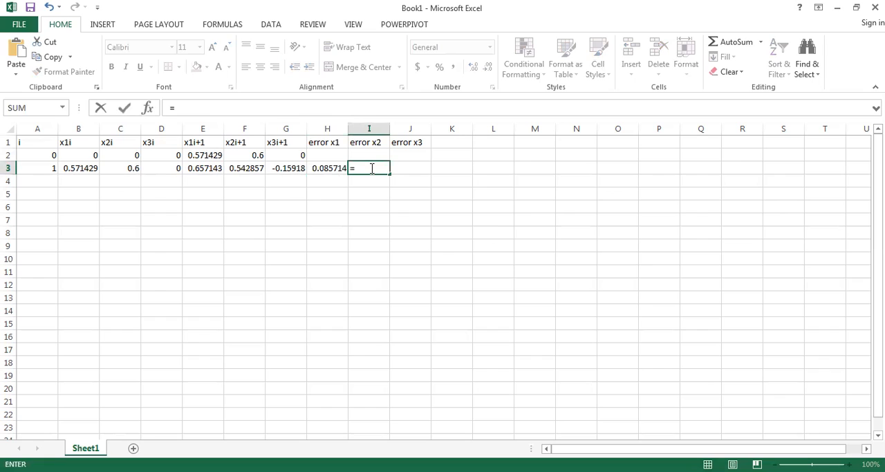
pyautogui.write('Abs(')
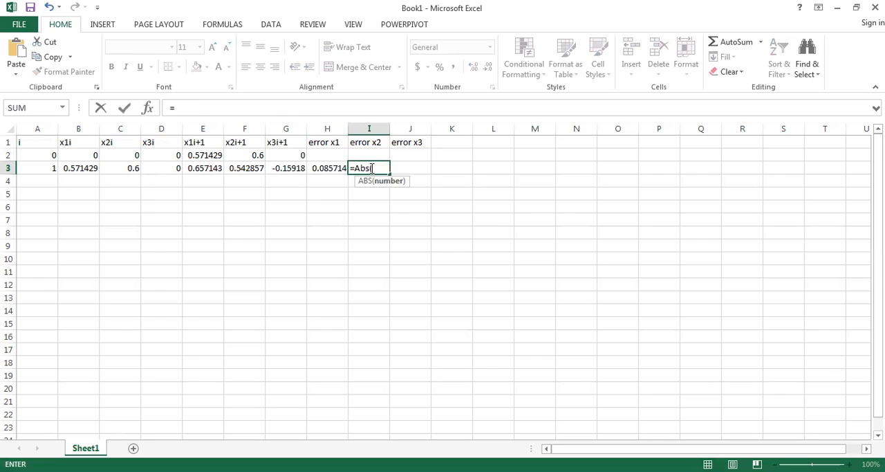
pyautogui.click(253, 173)
pyautogui.write('-')
pyautogui.click(256, 157)
pyautogui.write(')')
pyautogui.press('Return')
# - Enter the error x3 formula =Abs(G3-G2) in cell J3
pyautogui.click(413, 169)
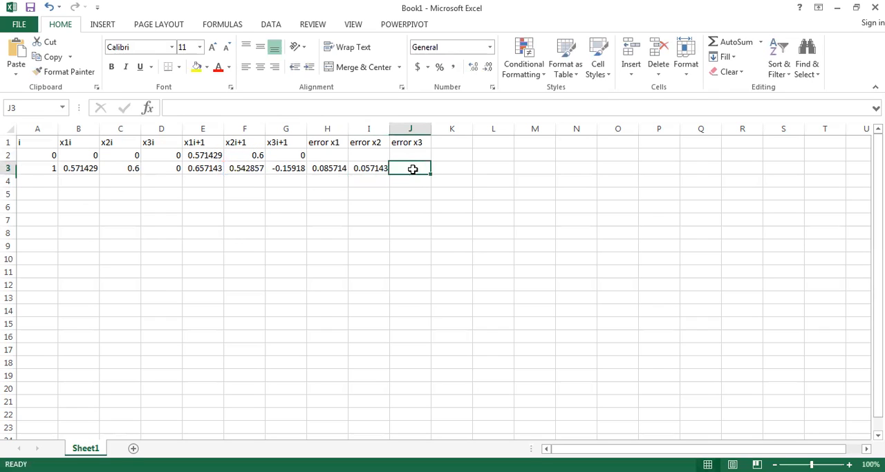
pyautogui.click(182, 104)
pyautogui.write('=')
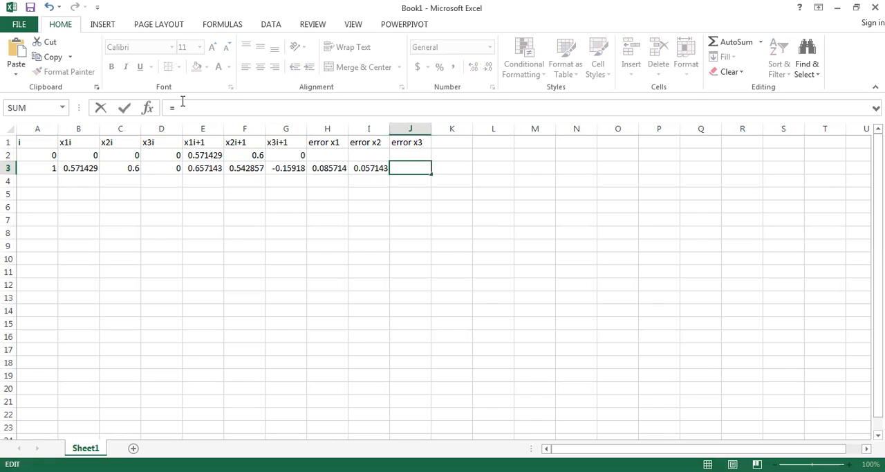
pyautogui.write('Abs(')
pyautogui.click(283, 167)
pyautogui.write('-')
pyautogui.click(302, 155)
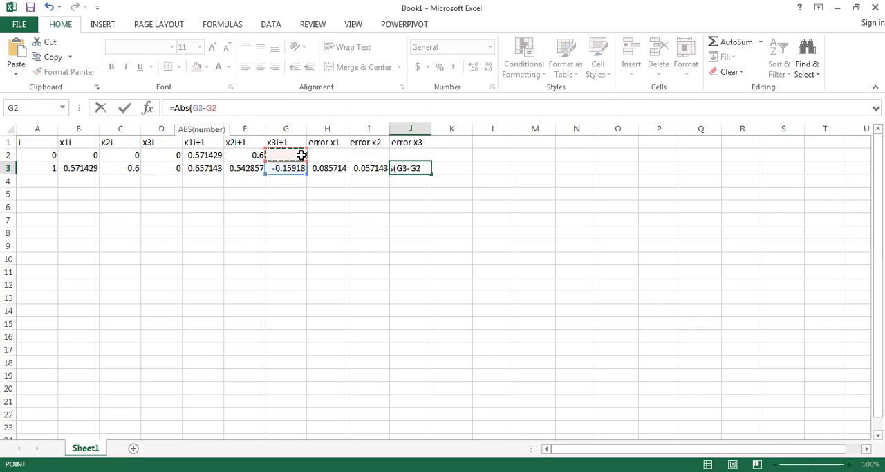
pyautogui.write(')')
pyautogui.press('Return')
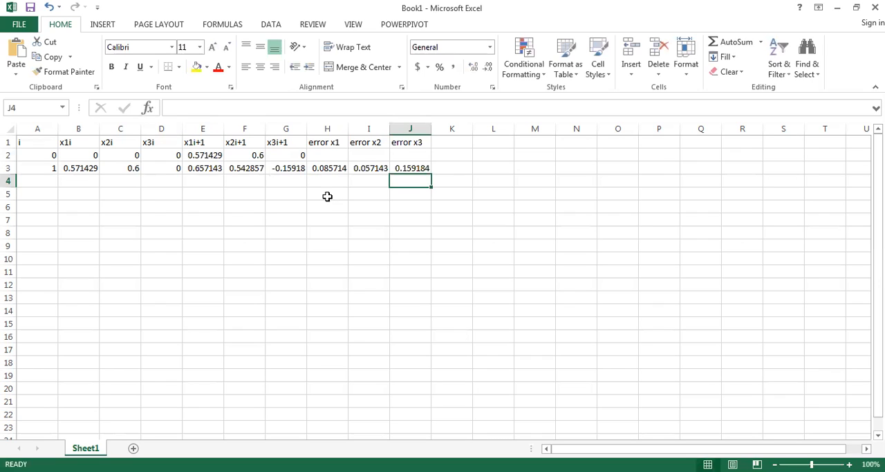
# - Extend the iteration numbers from cells A2 and A3 down to 11 in row 13
pyautogui.click(44, 169)
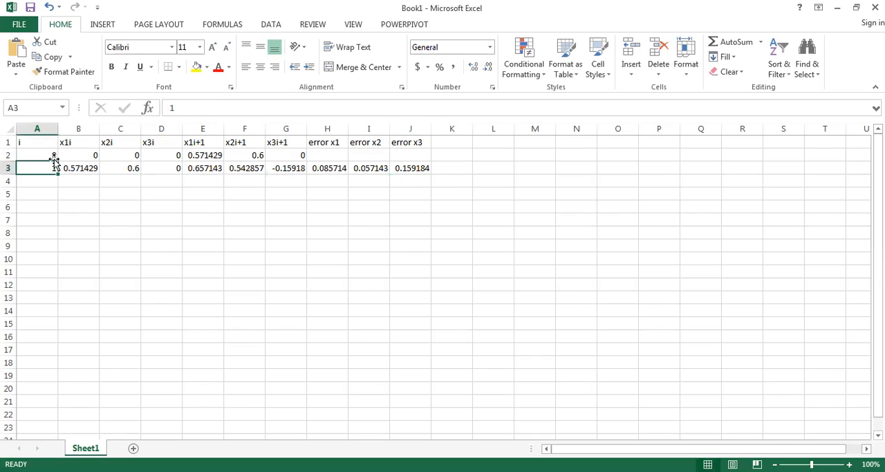
pyautogui.click(55, 156)
pyautogui.moveTo(56, 157)
pyautogui.mouseDown()
pyautogui.moveTo(51, 283)
pyautogui.moveTo(68, 302)
pyautogui.mouseUp()
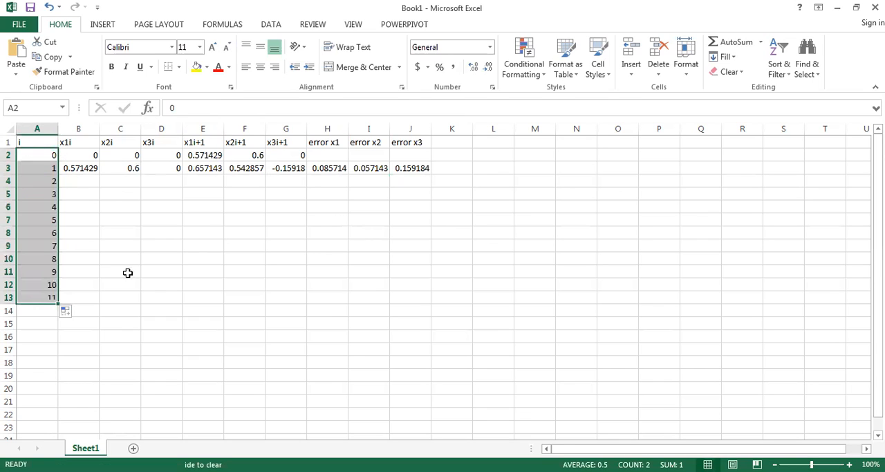
# - Fill the x1i, x2i and x3i formulas from cells B3 to D3 down to row 13
pyautogui.click(92, 157)
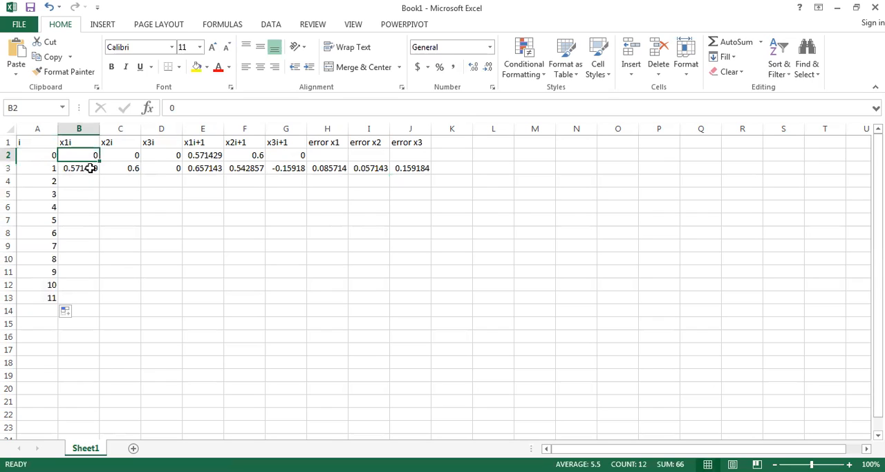
pyautogui.click(94, 169)
pyautogui.moveTo(99, 173); pyautogui.dragTo(99, 304)
pyautogui.click(137, 173)
pyautogui.moveTo(140, 175); pyautogui.dragTo(140, 298)
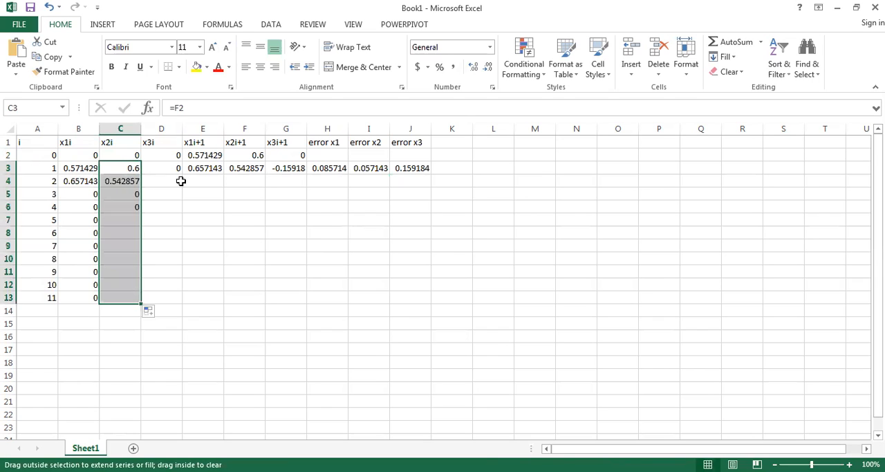
pyautogui.click(178, 177)
pyautogui.moveTo(180, 176); pyautogui.dragTo(179, 304)
# - Fill the x1i+1, x2i+1 and x3i+1 formulas from cells E3 to G3 down to row 13
pyautogui.click(221, 170)
pyautogui.moveTo(226, 177); pyautogui.dragTo(208, 303)
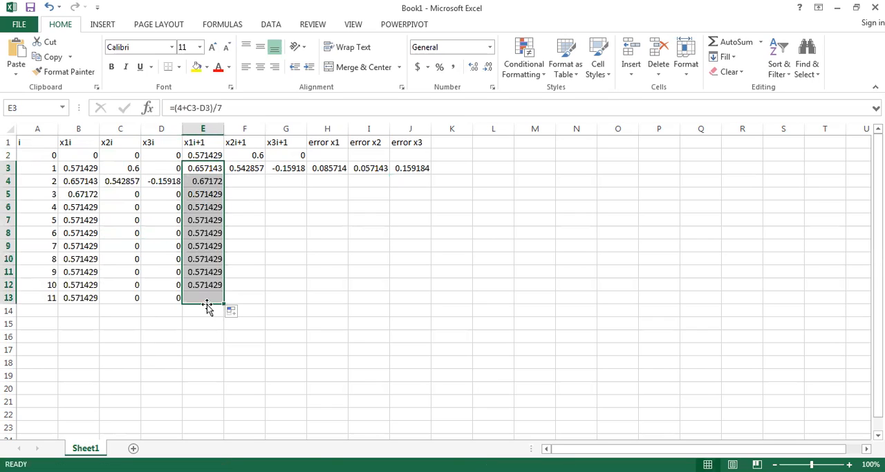
pyautogui.click(260, 172)
pyautogui.moveTo(265, 174); pyautogui.dragTo(256, 305)
pyautogui.moveTo(305, 173); pyautogui.dragTo(302, 301)
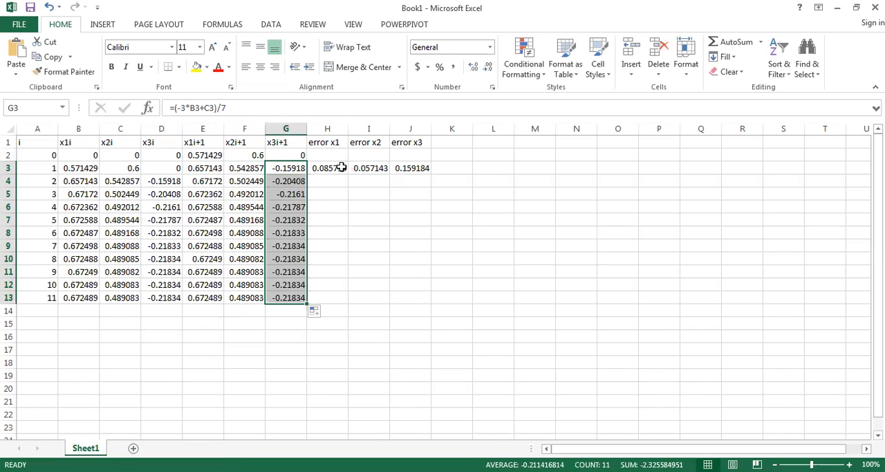
# - Fill the error x1, error x2 and error x3 formulas from cells H3 to J3 down to row 13
pyautogui.click(343, 171)
pyautogui.moveTo(348, 174); pyautogui.dragTo(340, 302)
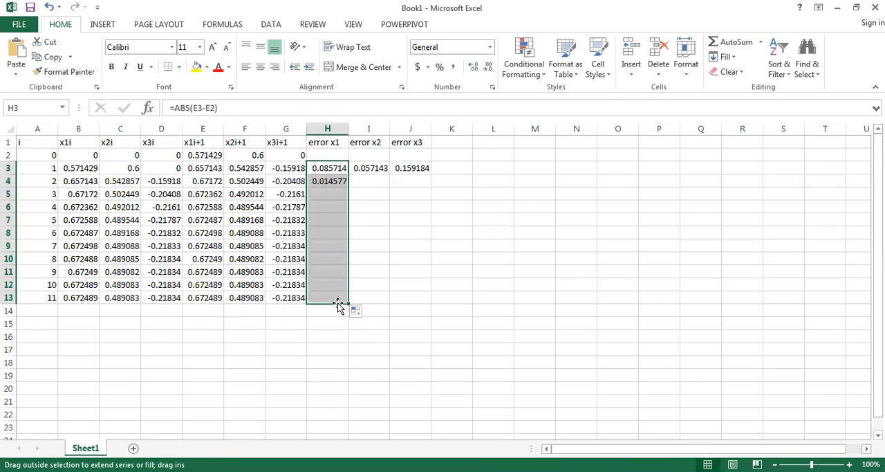
pyautogui.click(376, 171)
pyautogui.moveTo(388, 175); pyautogui.dragTo(384, 304)
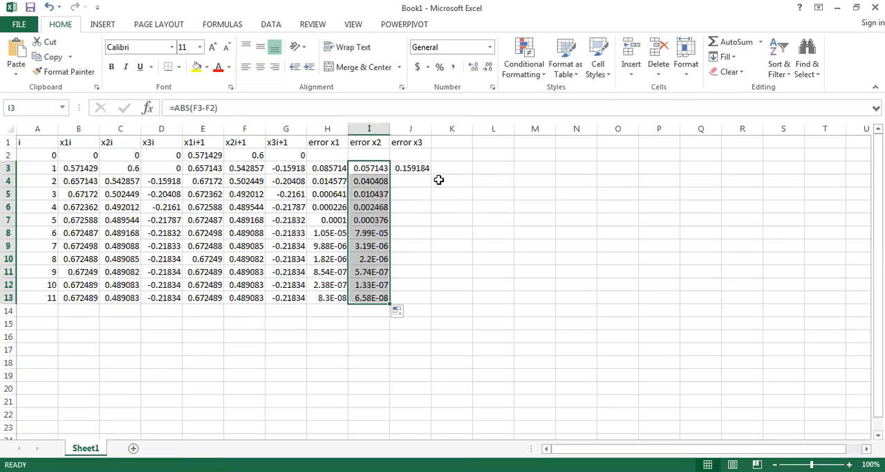
pyautogui.click(428, 170)
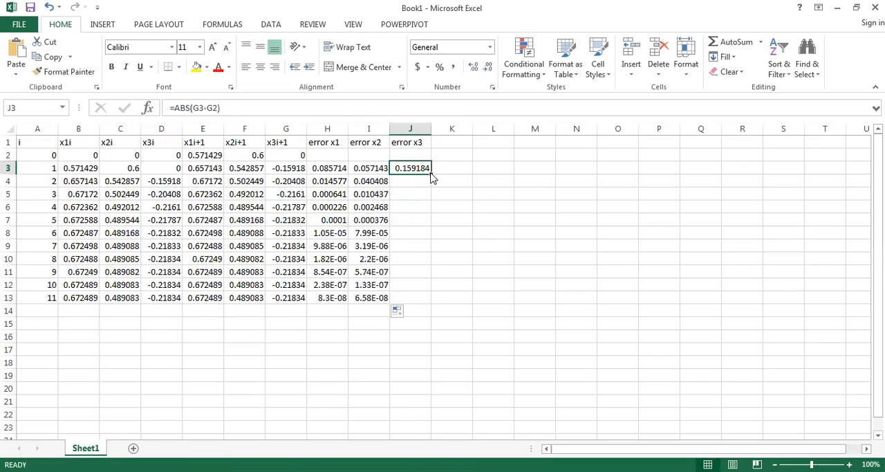
pyautogui.moveTo(431, 173); pyautogui.dragTo(418, 216)
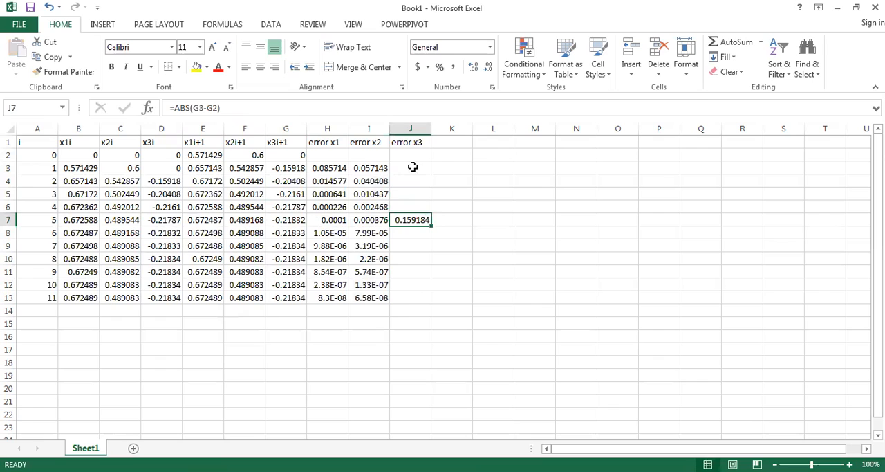
pyautogui.hotkey('ctrl', 'z')
pyautogui.moveTo(430, 174); pyautogui.dragTo(422, 306)
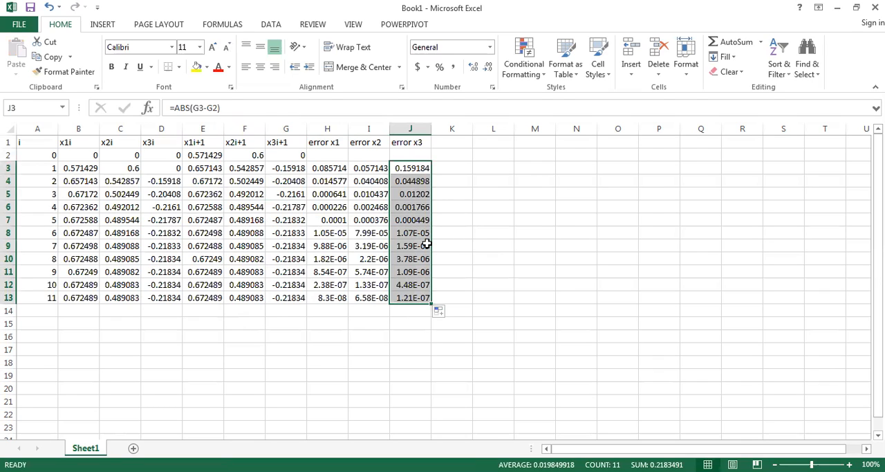
# - Compare the x1, x2 and x3 errors of iterations 3 and 4 in rows 5 and 6
pyautogui.click(340, 206)
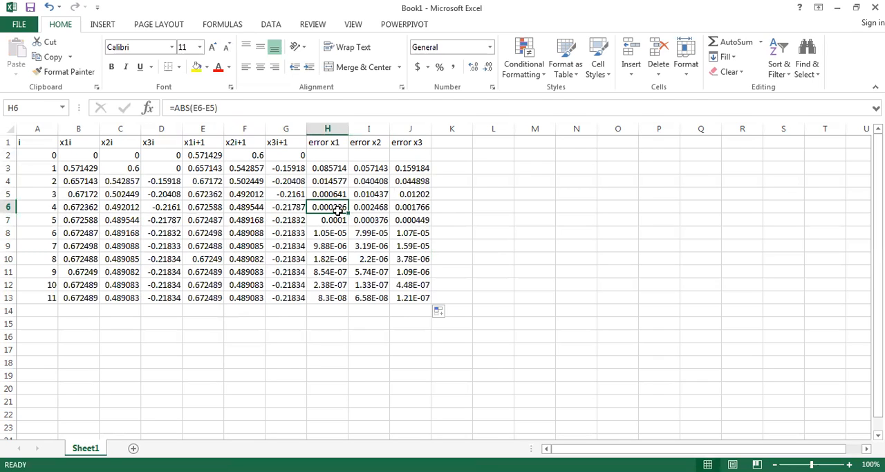
pyautogui.click(376, 207)
pyautogui.click(418, 209)
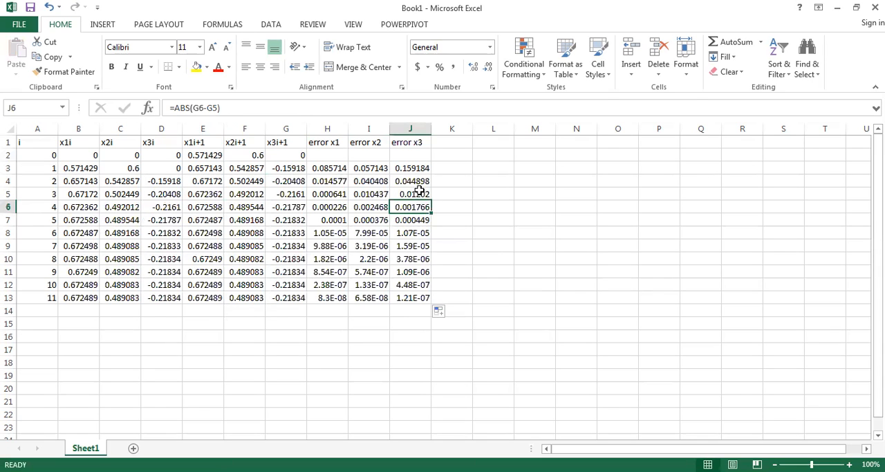
pyautogui.click(419, 192)
pyautogui.click(330, 193)
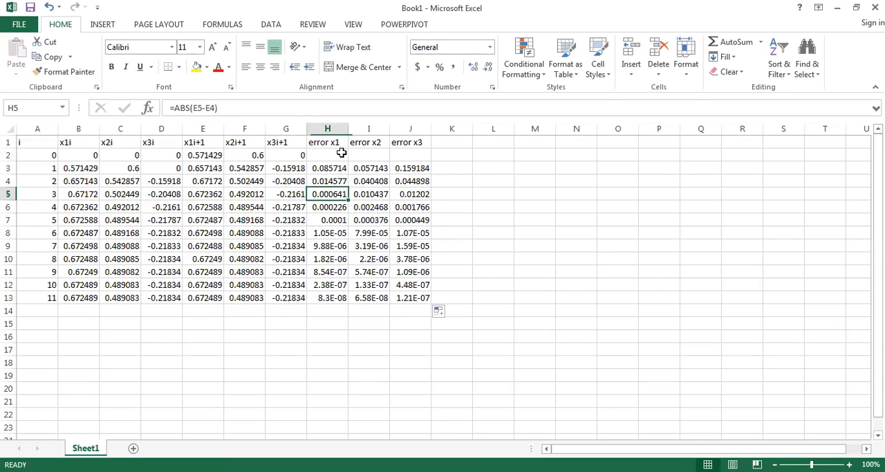
pyautogui.click(373, 195)
pyautogui.click(415, 197)
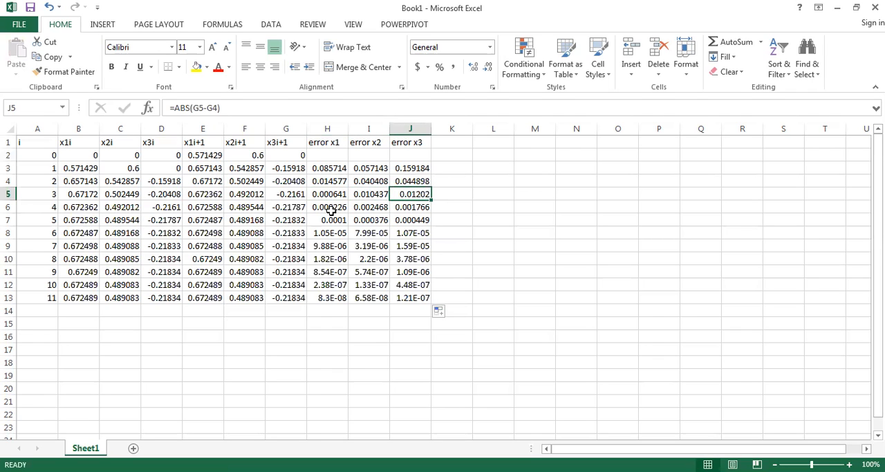
pyautogui.click(331, 209)
pyautogui.click(385, 210)
pyautogui.click(418, 207)
# - Highlight the x1i+1, x2i+1 and x3i+1 values of iteration 4 in cells E6 to G6 with yellow fill
pyautogui.click(298, 206)
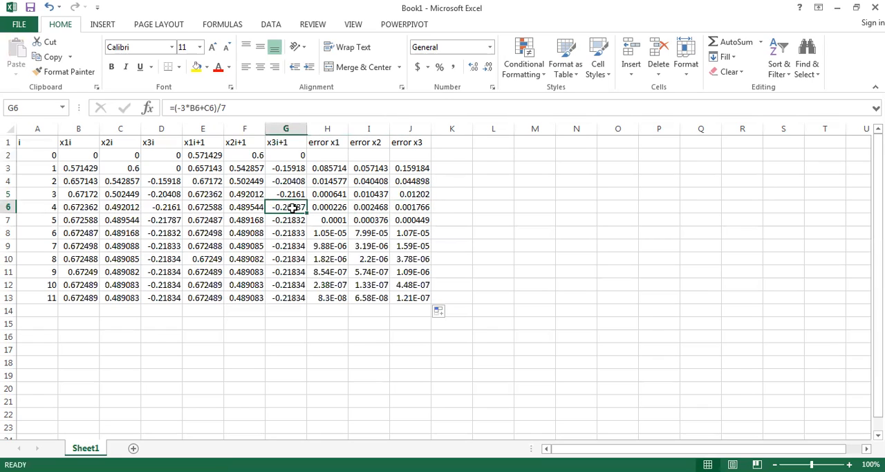
pyautogui.click(209, 207)
pyautogui.moveTo(210, 207); pyautogui.dragTo(294, 210)
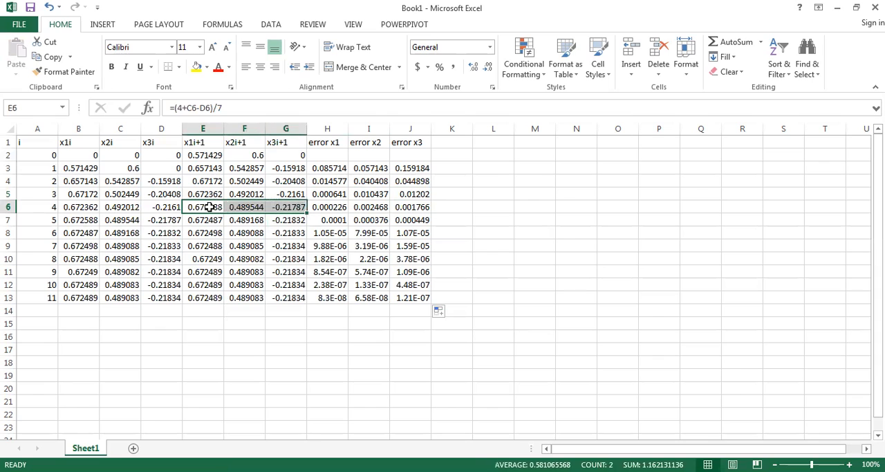
pyautogui.click(197, 68)
pyautogui.click(496, 257)
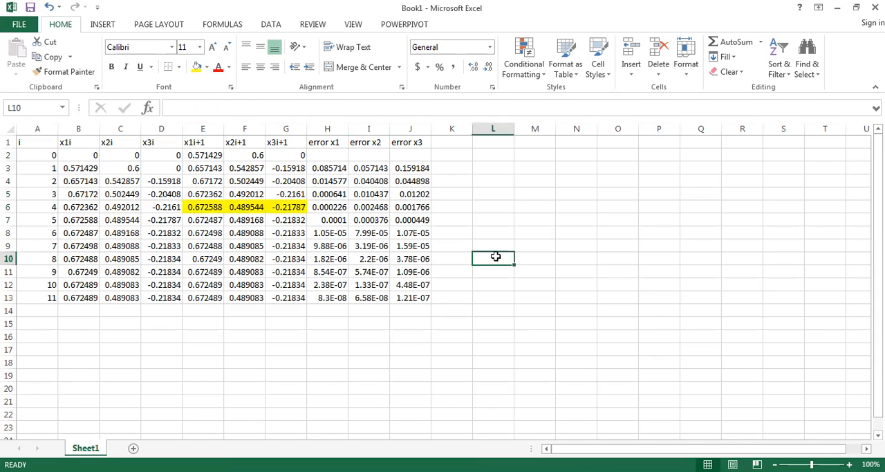